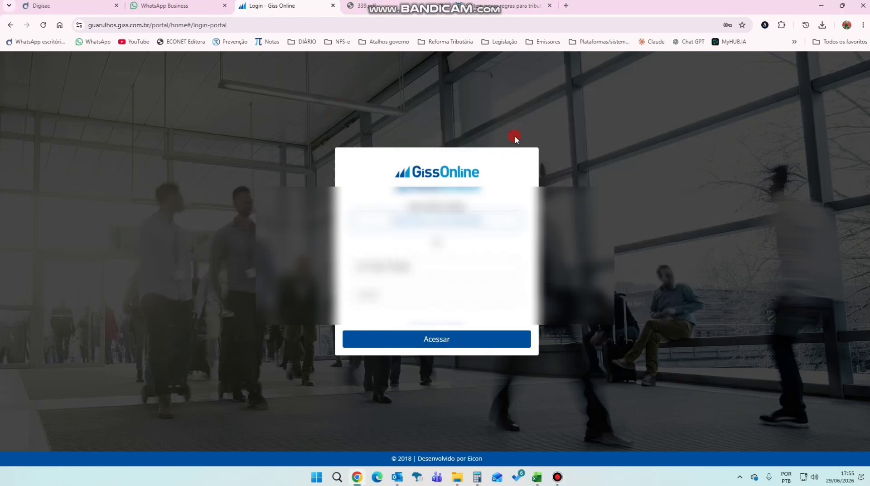
Step: Copy the user login from the Excel workbook and paste it into the user field of the GissOnline login form
{"action": "key", "text": "alt+Tab"}
{"action": "left_click", "coordinate": [511, 132]}
{"action": "left_click", "coordinate": [153, 289]}
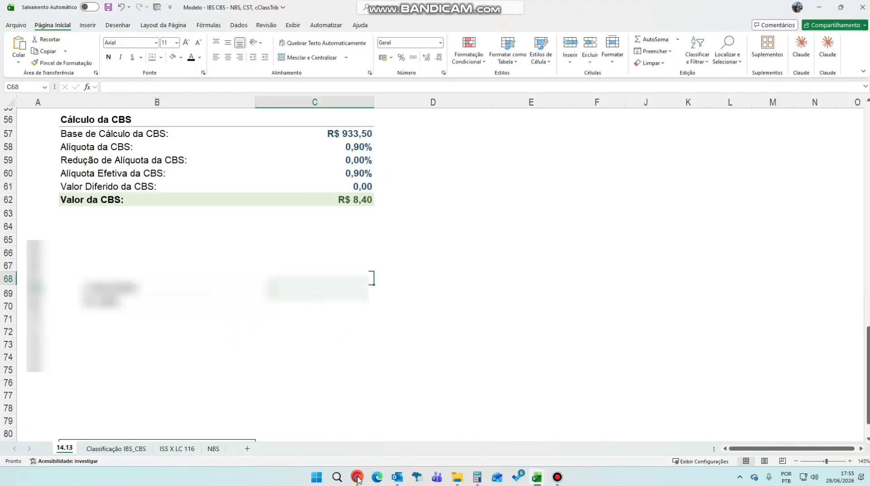
{"action": "key", "text": "alt+Tab"}
{"action": "left_click", "coordinate": [430, 266]}
{"action": "left_click_drag", "start_coordinate": [446, 266], "coordinate": [189, 220]}
{"action": "key", "text": "ctrl+v"}
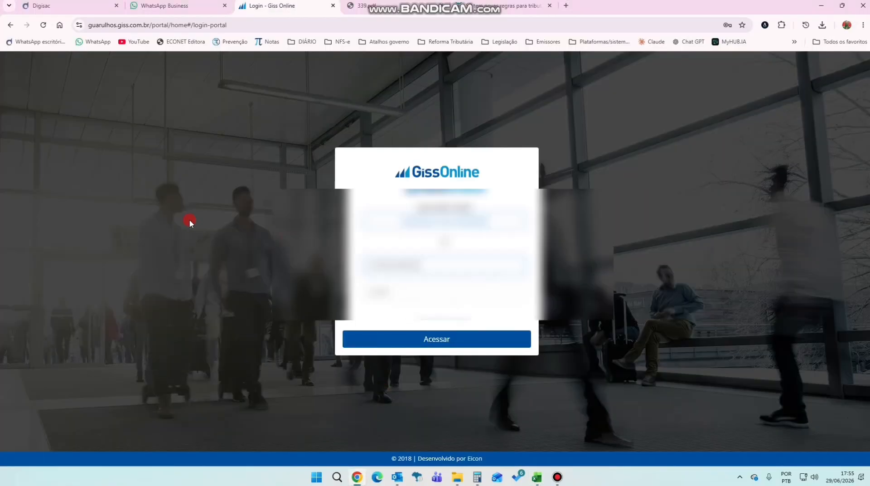
Step: Paste the account password from the workbook into the GissOnline login form, sign in and enter the listed access profile
{"action": "key", "text": "alt+Tab"}
{"action": "double_click", "coordinate": [149, 297]}
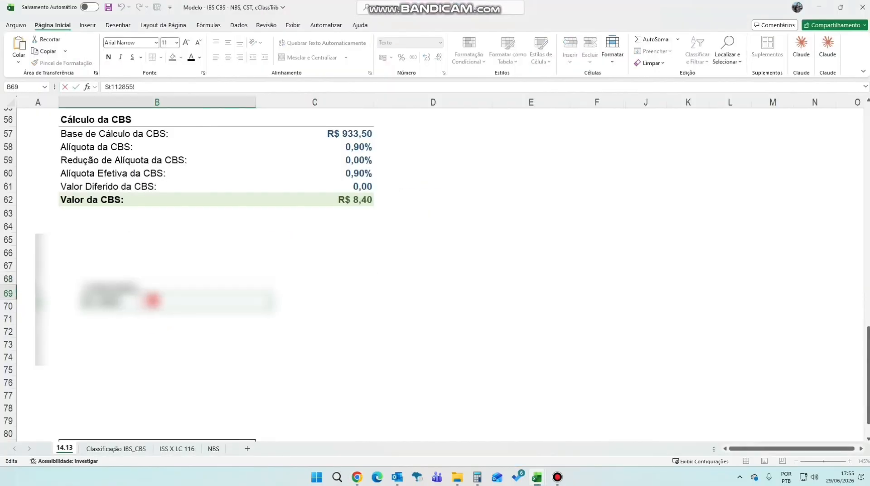
{"action": "left_click_drag", "start_coordinate": [153, 297], "coordinate": [43, 283]}
{"action": "key", "text": "ctrl+c"}
{"action": "key", "text": "Tab"}
{"action": "key", "text": "alt+Tab"}
{"action": "key", "text": "ctrl+v"}
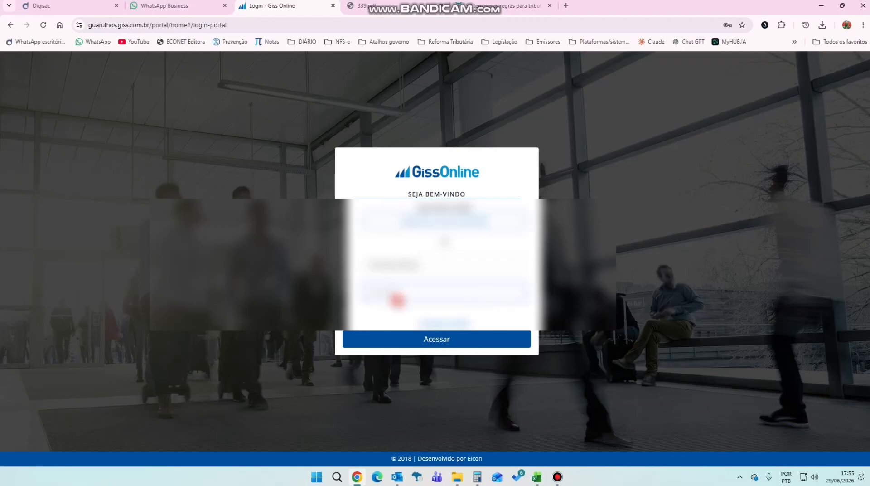
{"action": "left_click", "coordinate": [475, 346]}
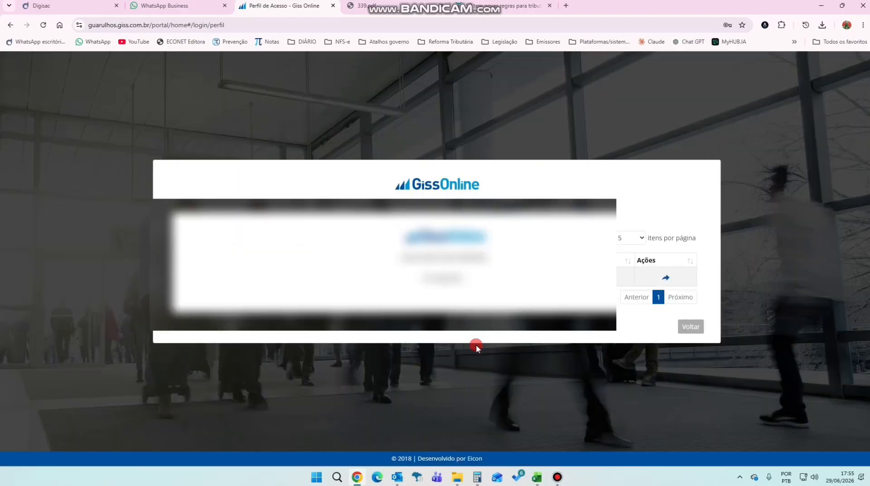
{"action": "left_click", "coordinate": [663, 274]}
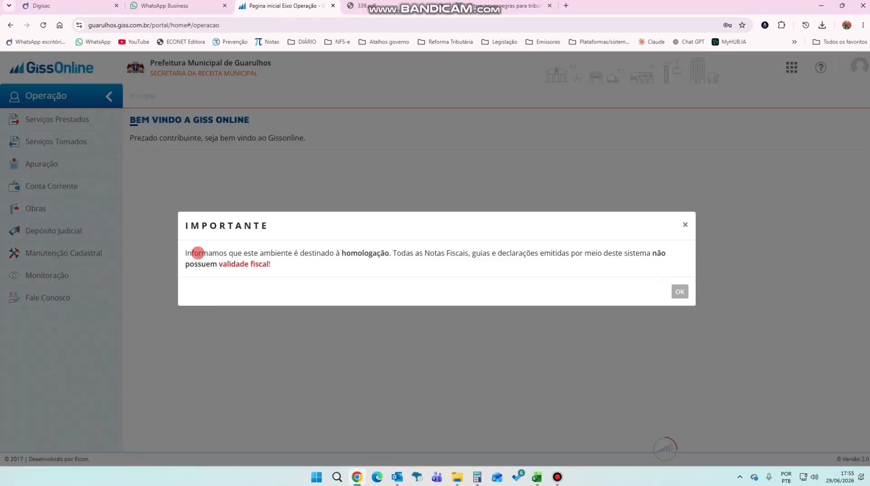
Step: Read the notice about the homologation environment and dismiss it
{"action": "left_click_drag", "start_coordinate": [279, 264], "coordinate": [177, 256]}
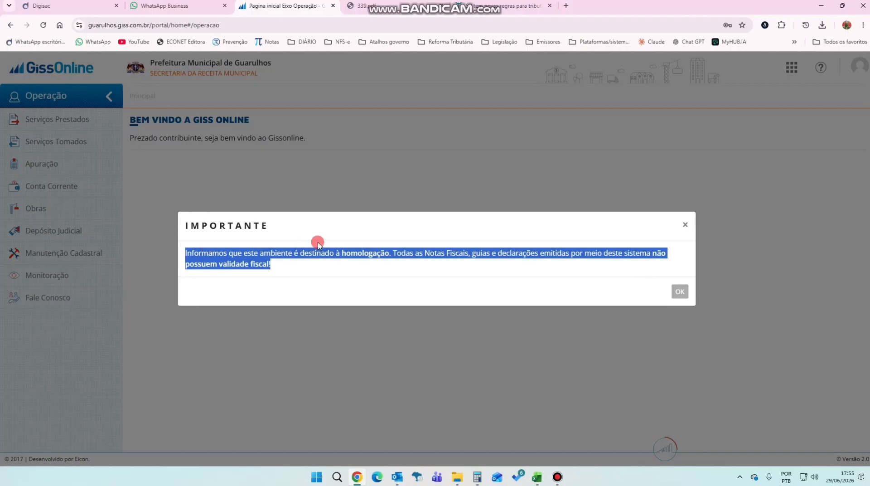
{"action": "left_click", "coordinate": [291, 266]}
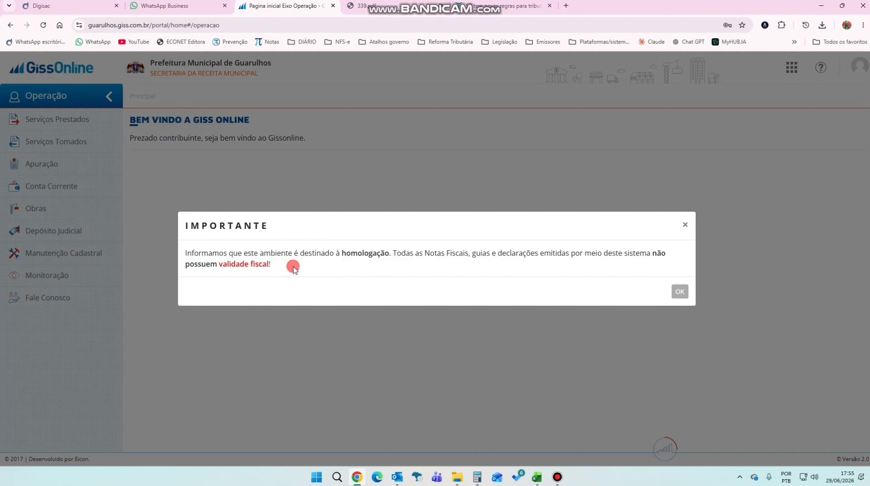
{"action": "left_click_drag", "start_coordinate": [274, 264], "coordinate": [170, 255]}
{"action": "triple_click", "coordinate": [233, 259]}
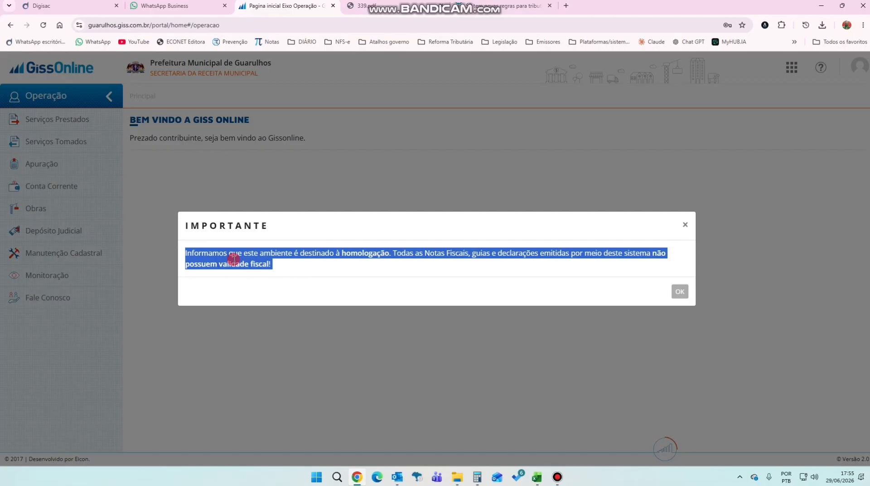
{"action": "left_click", "coordinate": [680, 291]}
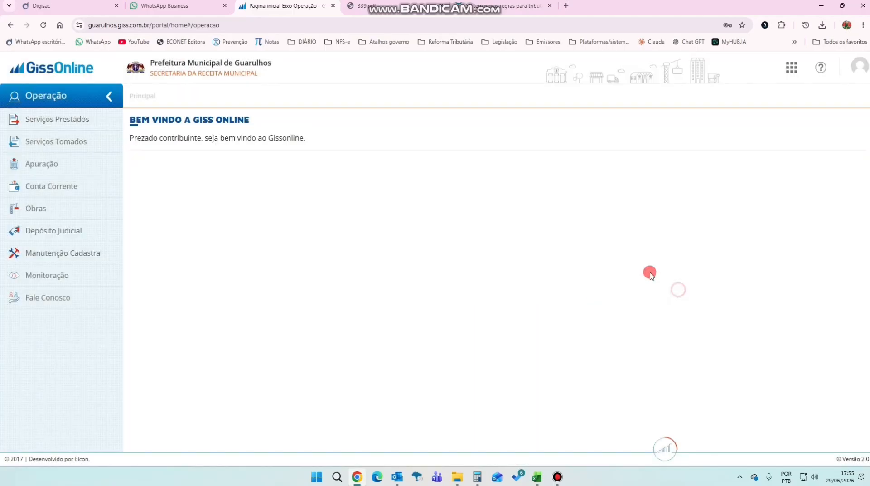
Step: Open guarulhos.ginfes.com.br in a new browser tab and examine its notice on the new Gissonline version and the registration deadline
{"action": "left_click", "coordinate": [566, 5]}
{"action": "left_click", "coordinate": [339, 41]}
{"action": "left_click", "coordinate": [352, 89]}
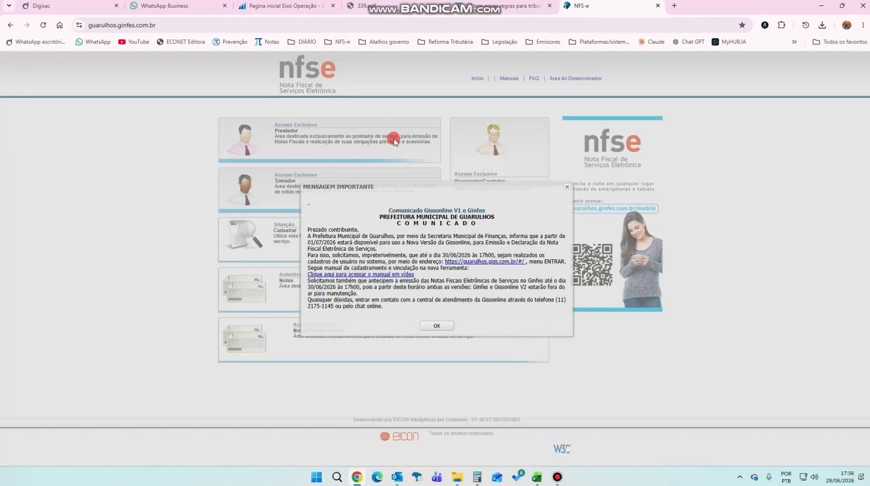
{"action": "left_click_drag", "start_coordinate": [308, 243], "coordinate": [468, 241]}
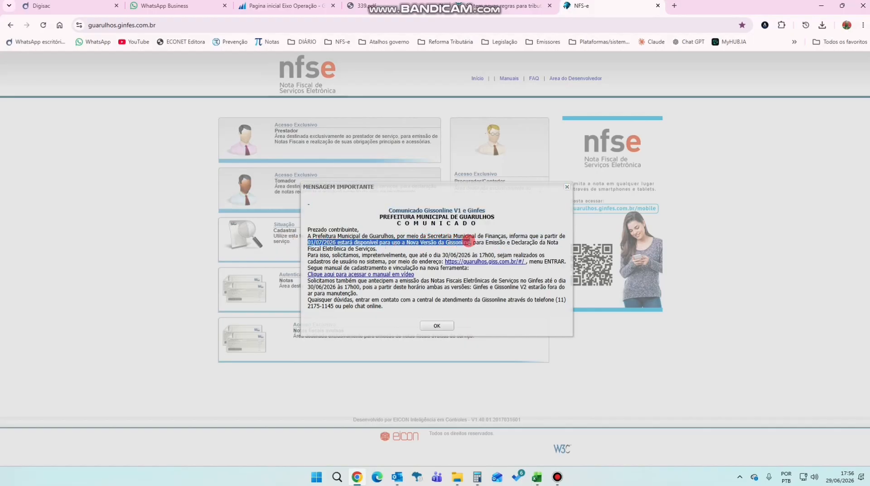
{"action": "triple_click", "coordinate": [412, 255]}
{"action": "left_click", "coordinate": [362, 260]}
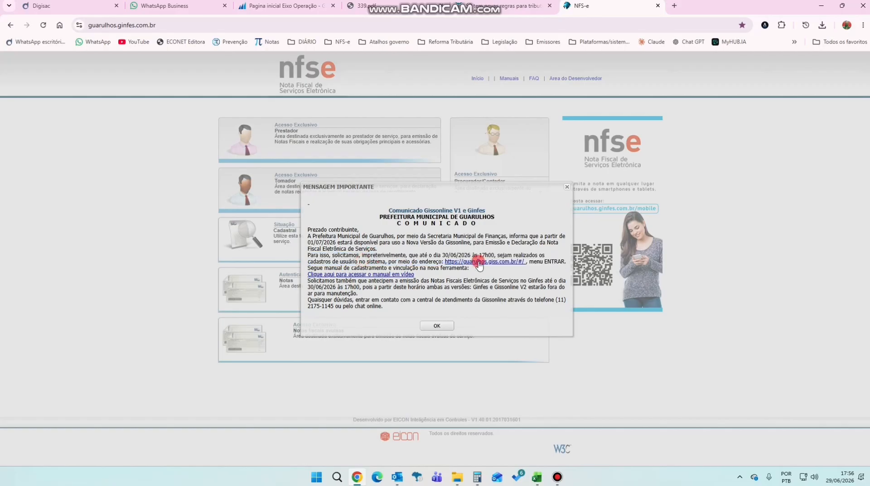
{"action": "left_click_drag", "start_coordinate": [495, 255], "coordinate": [387, 249]}
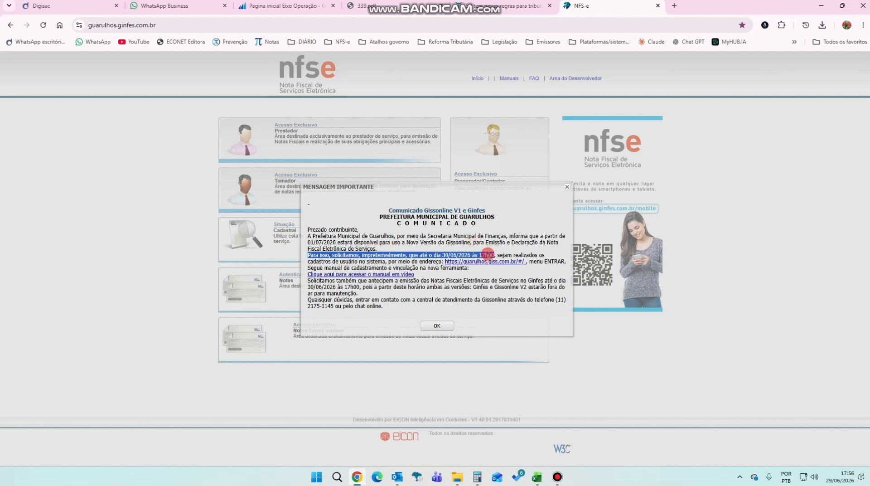
{"action": "triple_click", "coordinate": [378, 260]}
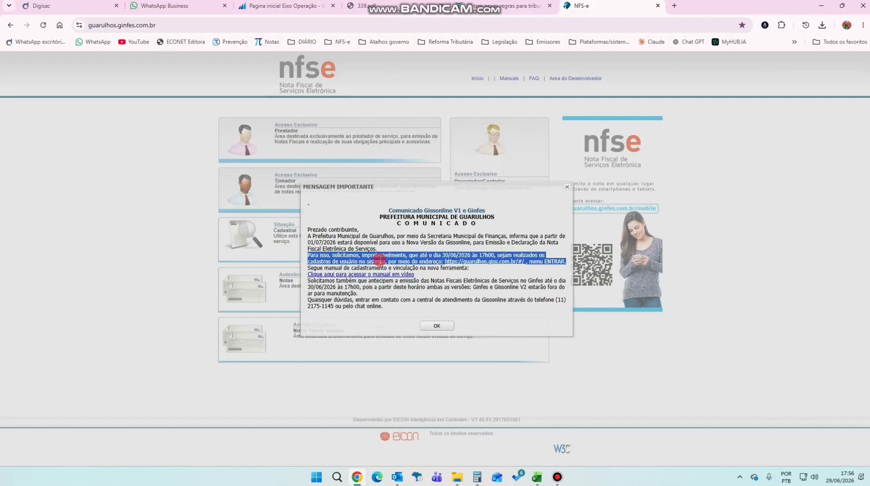
Step: Return to the GissOnline portal and open the Emitir NFS-e form under Serviços Prestados
{"action": "left_click", "coordinate": [287, 10]}
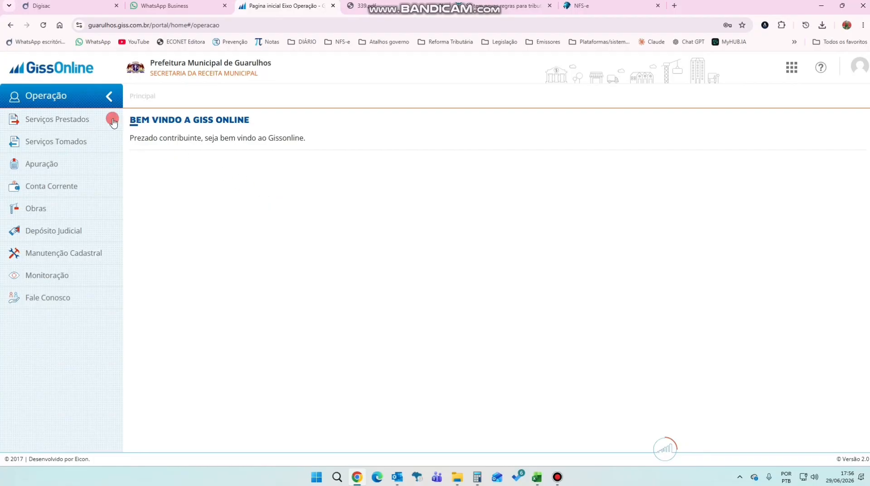
{"action": "left_click", "coordinate": [69, 121]}
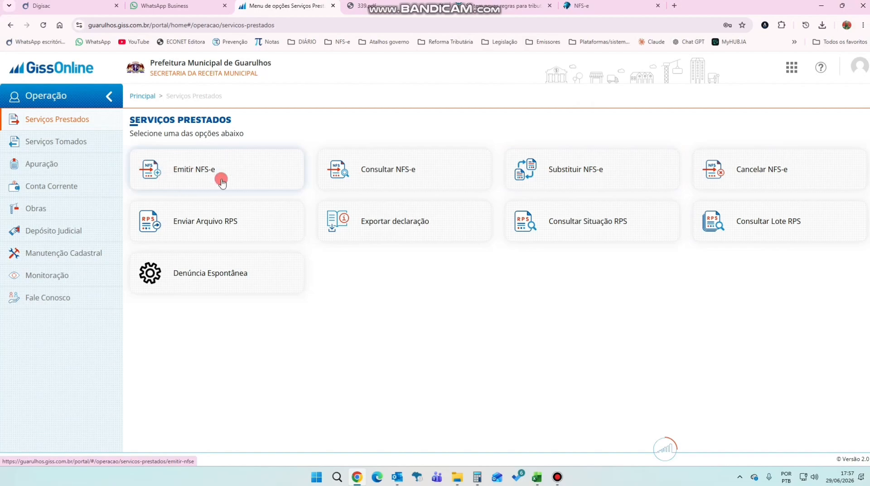
{"action": "left_click", "coordinate": [205, 172]}
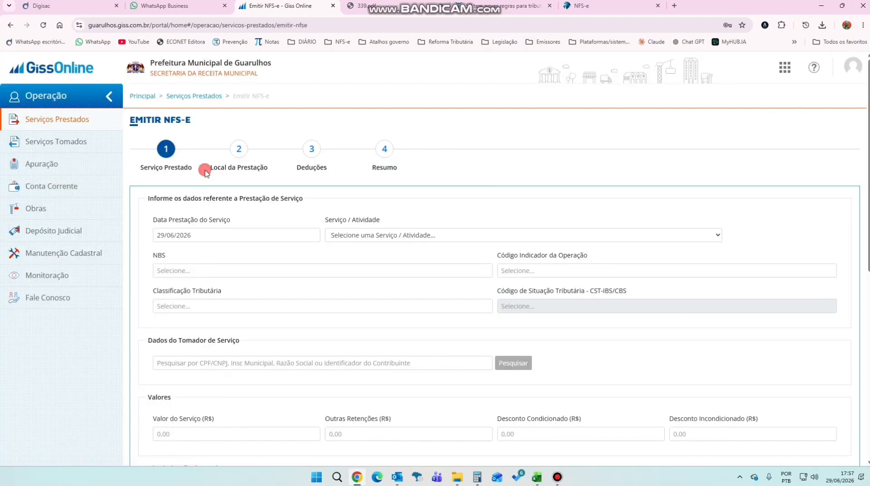
Step: Try the service dates 24/06/2026, 10/06/2026 and 01/05/2026 in Data Prestação do Serviço
{"action": "left_click", "coordinate": [257, 232]}
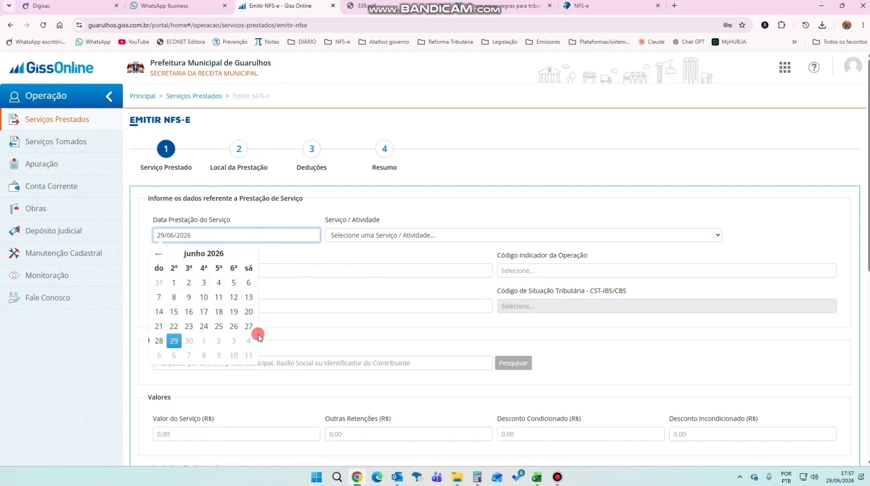
{"action": "left_click", "coordinate": [203, 326]}
{"action": "left_click", "coordinate": [224, 229]}
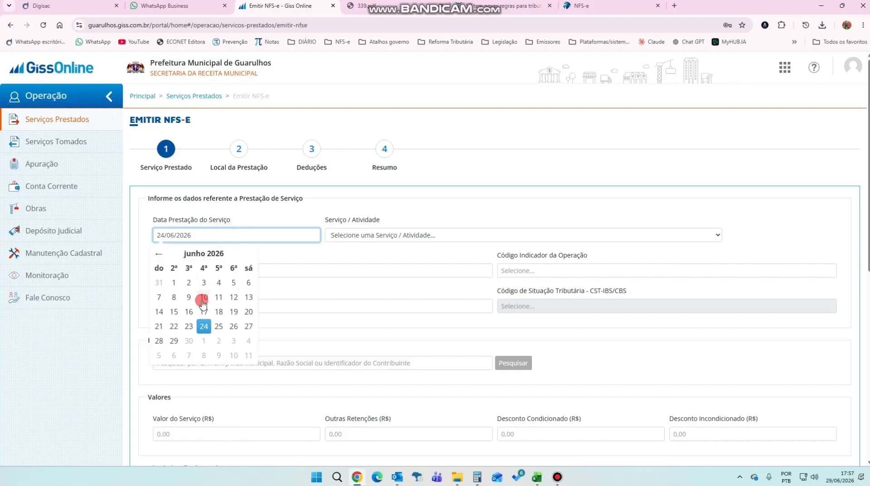
{"action": "left_click", "coordinate": [203, 297]}
{"action": "left_click", "coordinate": [224, 234]}
{"action": "left_click", "coordinate": [159, 254]}
{"action": "left_click", "coordinate": [233, 283]}
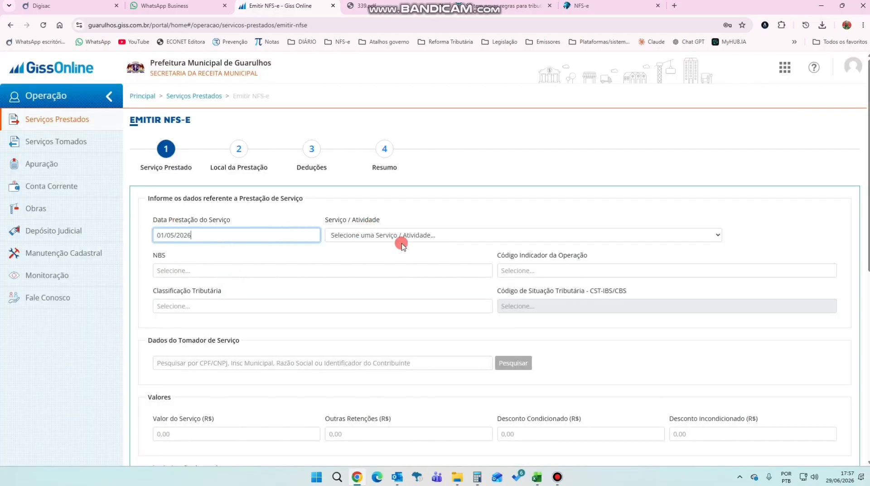
Step: Set the service date to 29/06/2026 and choose 1413 / 254200002 - Serviços De Serralheria as the Serviço / Atividade
{"action": "left_click", "coordinate": [254, 236]}
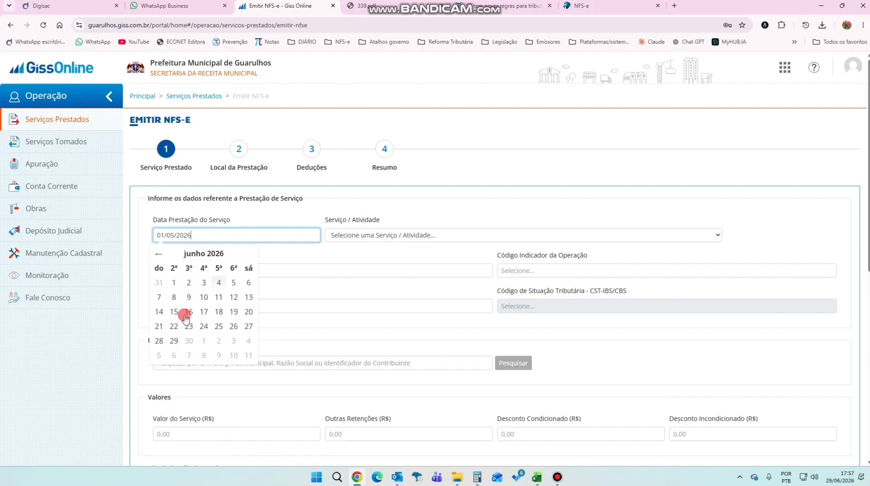
{"action": "left_click", "coordinate": [174, 340]}
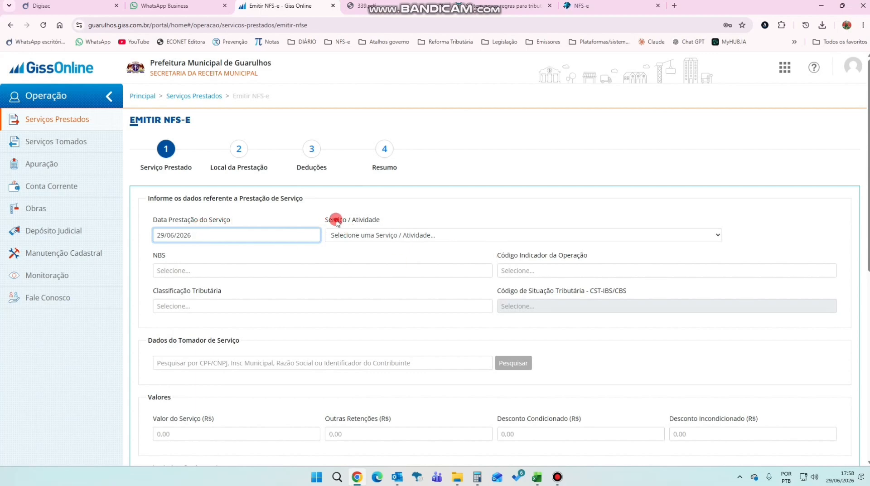
{"action": "left_click_drag", "start_coordinate": [336, 222], "coordinate": [390, 218]}
{"action": "left_click", "coordinate": [423, 236]}
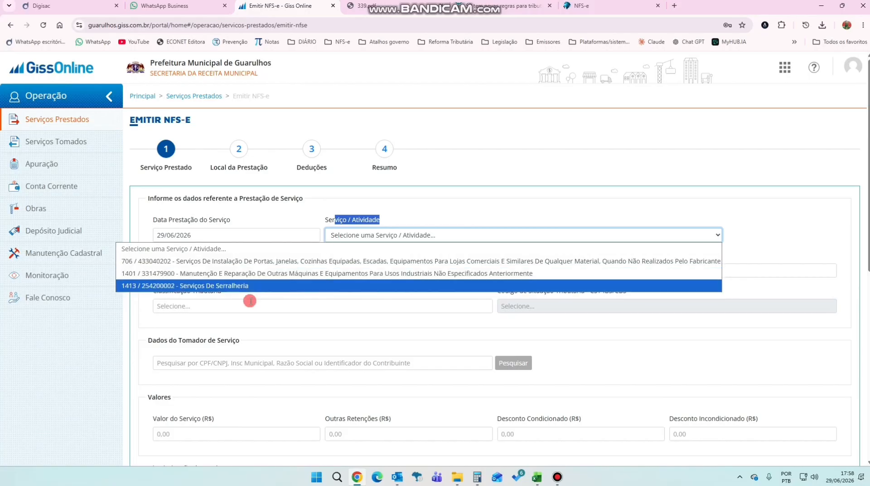
{"action": "left_click", "coordinate": [221, 286]}
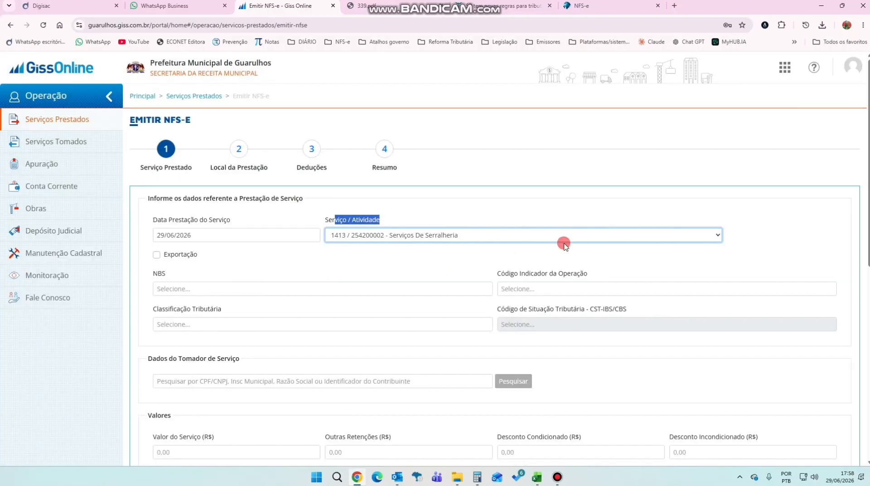
Step: Switch to the Modelo - IBS CBS workbook in Excel and locate the Código federal (LC 116) cell on sheet 14.13
{"action": "left_click", "coordinate": [537, 477]}
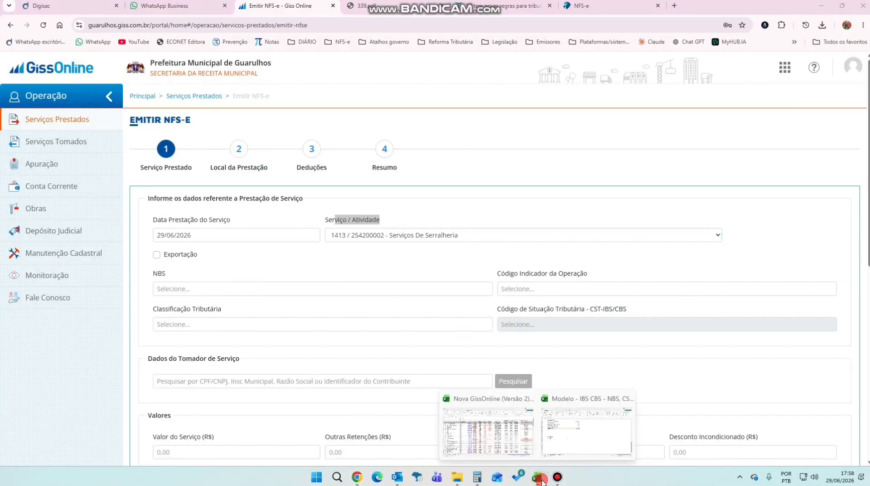
{"action": "left_click", "coordinate": [577, 434]}
{"action": "scroll", "coordinate": [449, 243], "scroll_direction": "up", "scroll_amount": 18}
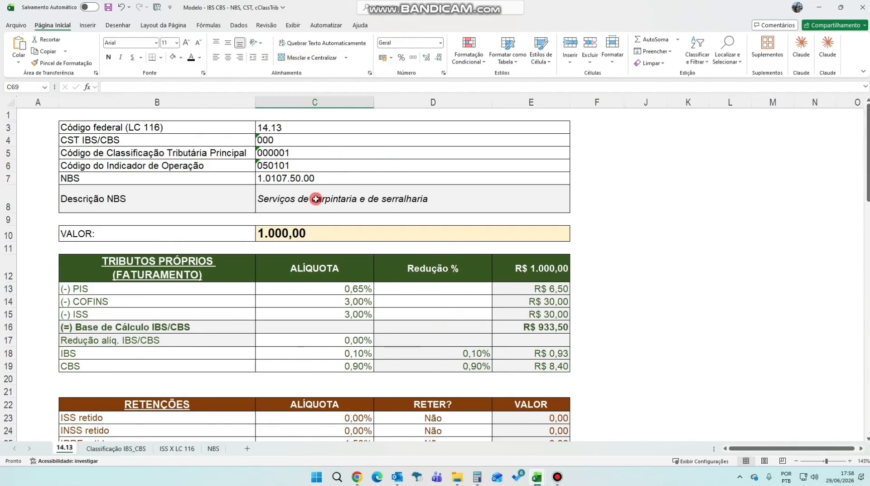
{"action": "left_click", "coordinate": [344, 131]}
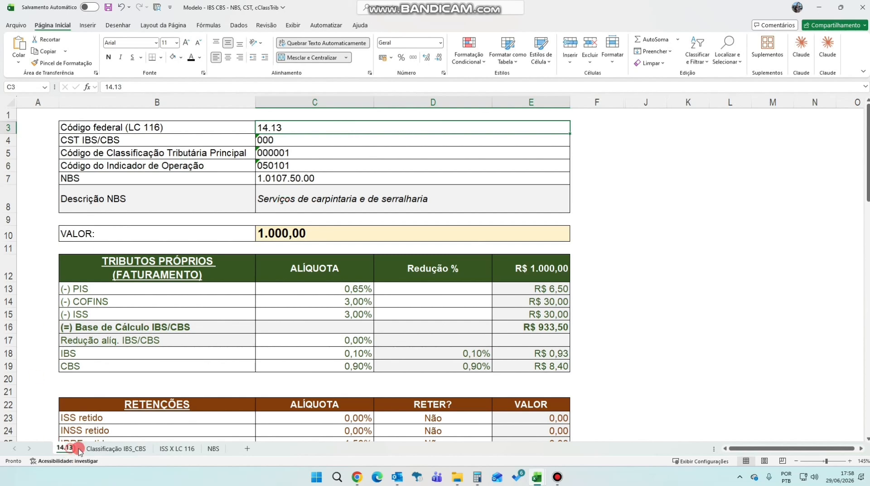
Step: Duplicate sheet 14.13, name the copy 14.14 and select its code cells from Código federal to NBS
{"action": "left_click_drag", "start_coordinate": [79, 450], "coordinate": [97, 448]}
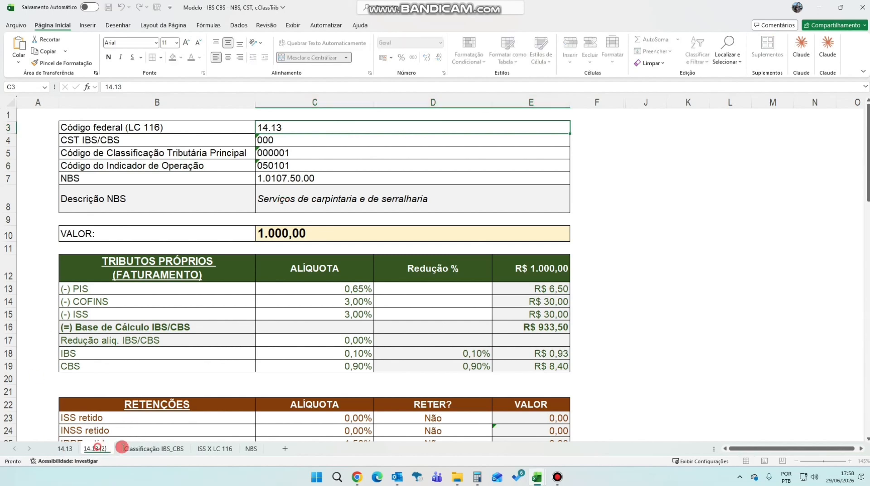
{"action": "double_click", "coordinate": [97, 448]}
{"action": "type", "text": "14.14"}
{"action": "left_click", "coordinate": [343, 387]}
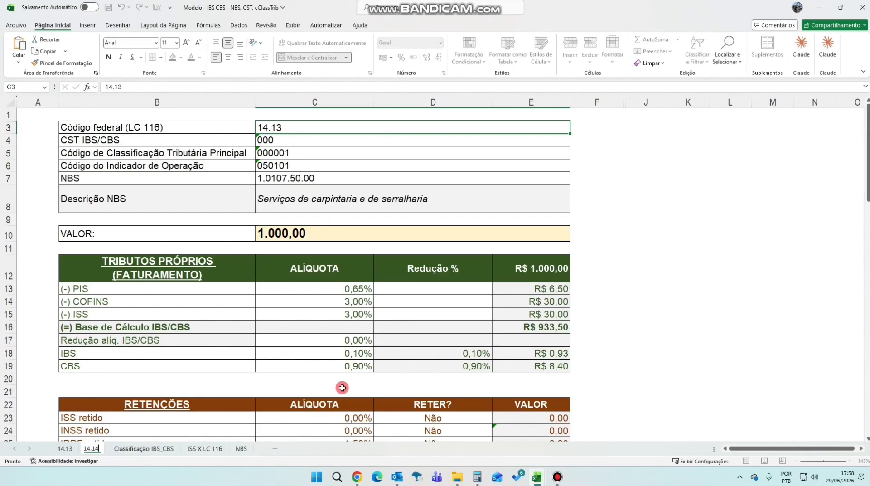
{"action": "left_click_drag", "start_coordinate": [276, 128], "coordinate": [317, 179]}
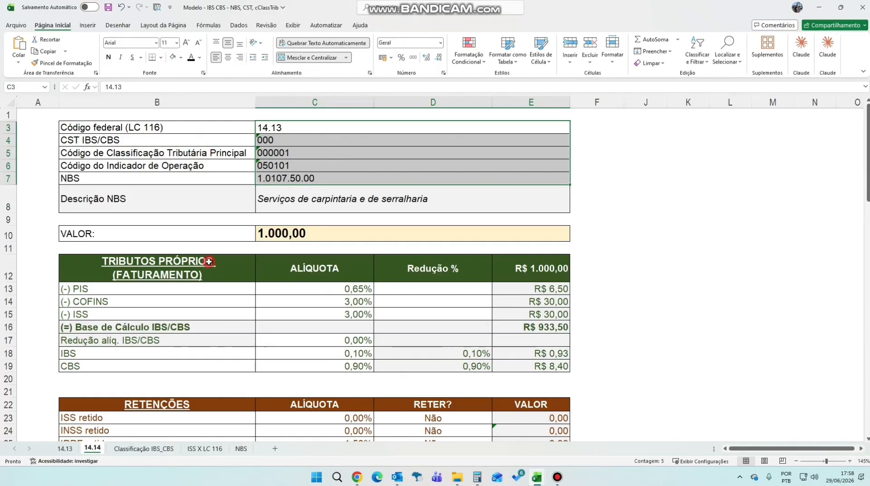
Step: Delete the duplicated sheet 14.14 permanently
{"action": "right_click", "coordinate": [79, 450]}
{"action": "left_click", "coordinate": [115, 323]}
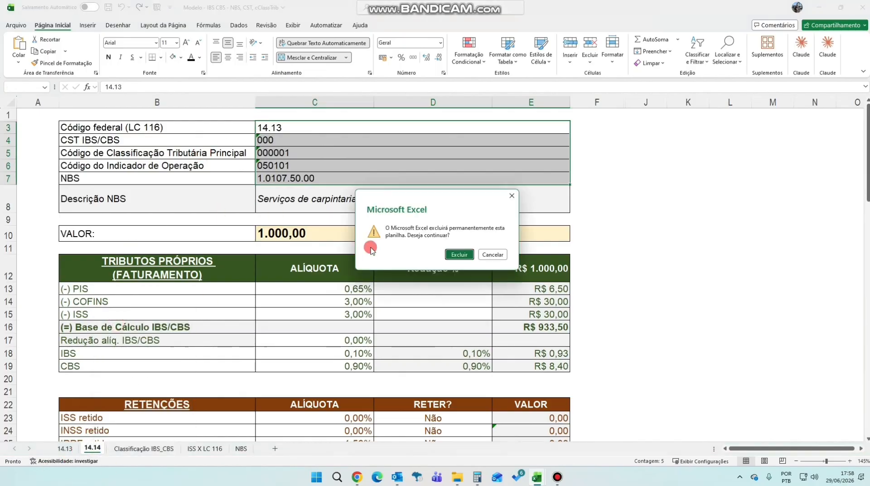
{"action": "left_click", "coordinate": [460, 254]}
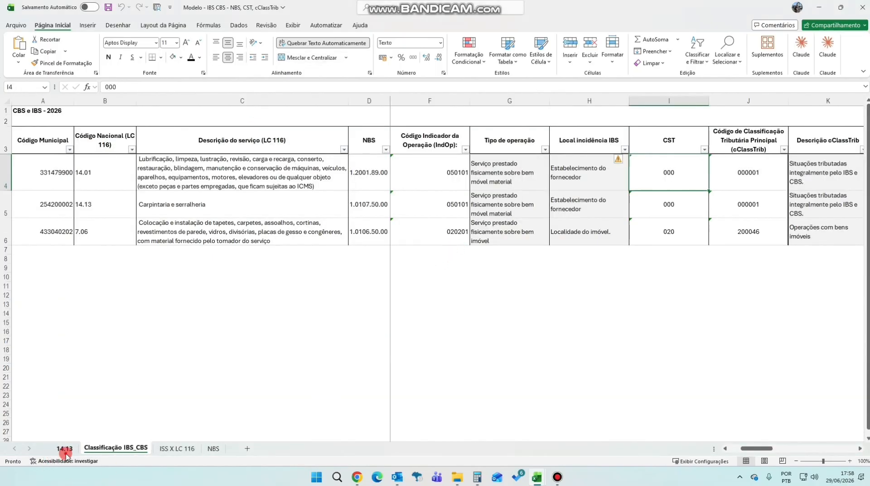
Step: Copy the NBS code 1.0107.50.00 from sheet 14.13
{"action": "left_click", "coordinate": [61, 449]}
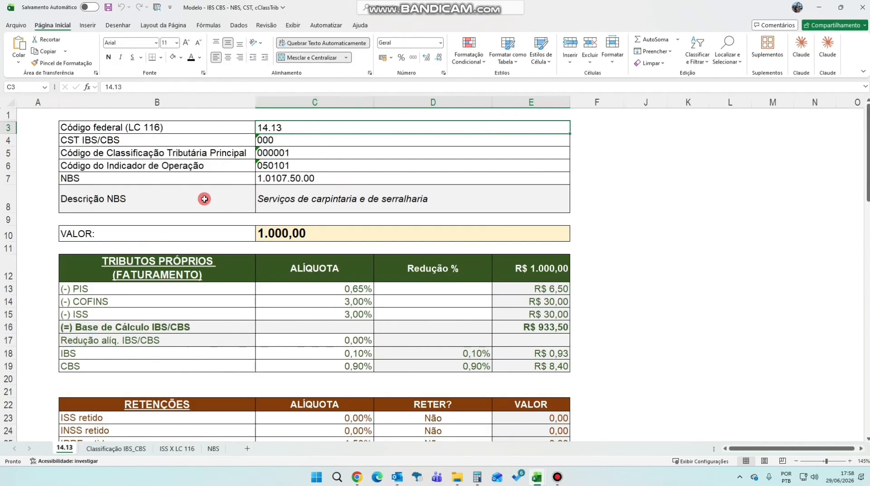
{"action": "left_click", "coordinate": [91, 177]}
{"action": "left_click", "coordinate": [284, 179]}
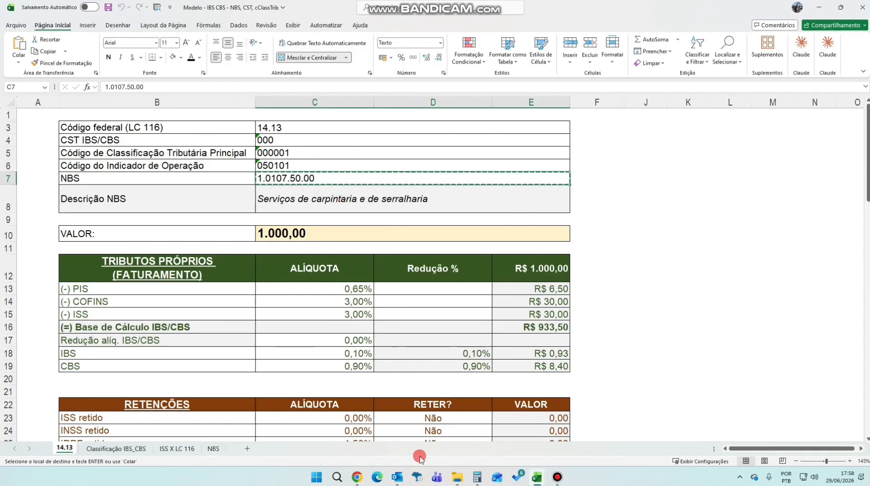
Step: Switch to the Giss Online form in Chrome and set NBS to 1.0107.50.00 - Serviços de carpintaria e de serralharia
{"action": "left_click", "coordinate": [357, 476]}
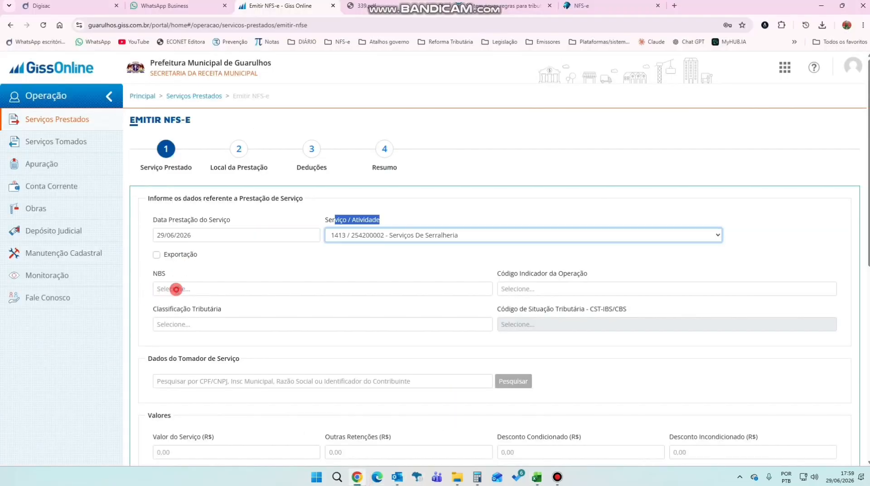
{"action": "left_click", "coordinate": [195, 288]}
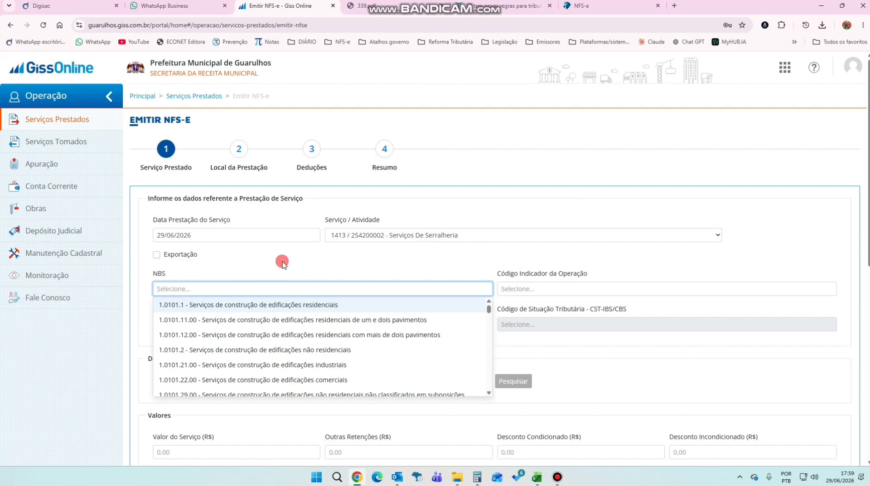
{"action": "type", "text": "1.0107.50.00 - Serviços de carpintaria e de serralharia"}
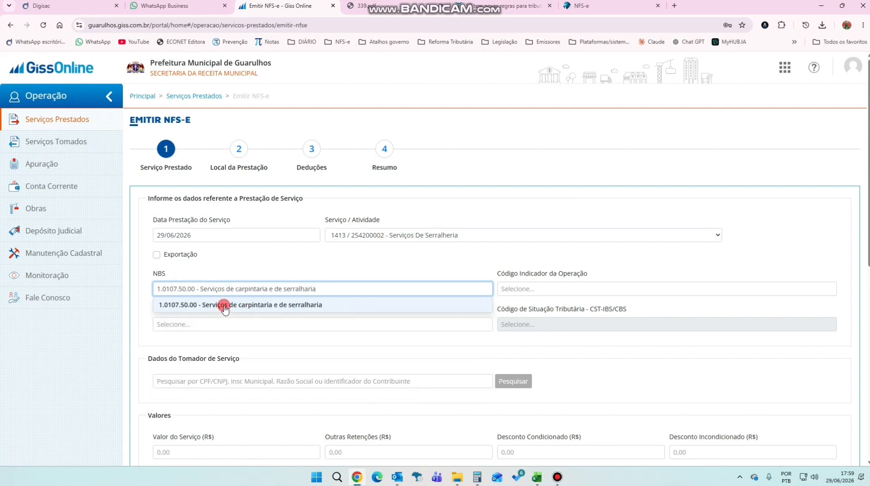
{"action": "left_click", "coordinate": [225, 305]}
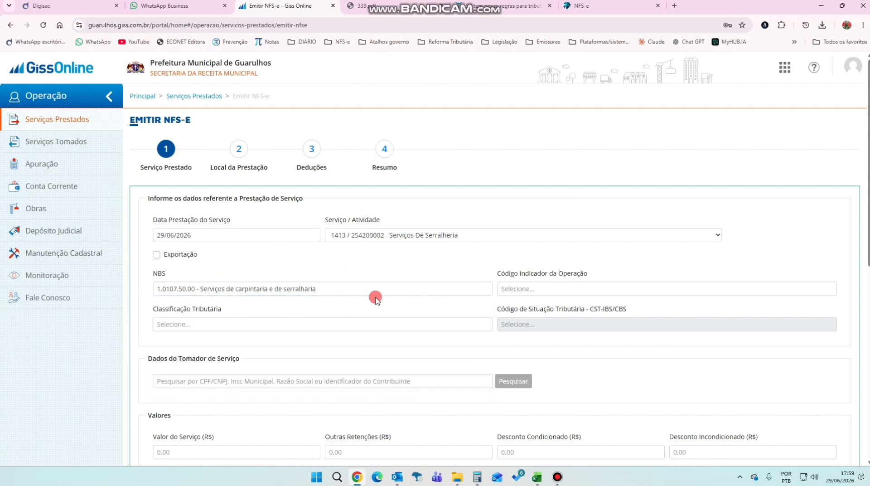
Step: Copy the Código do Indicador de Operação value 050101 from sheet 14.13 of the Modelo - IBS CBS workbook in Excel
{"action": "left_click_drag", "start_coordinate": [498, 275], "coordinate": [599, 275]}
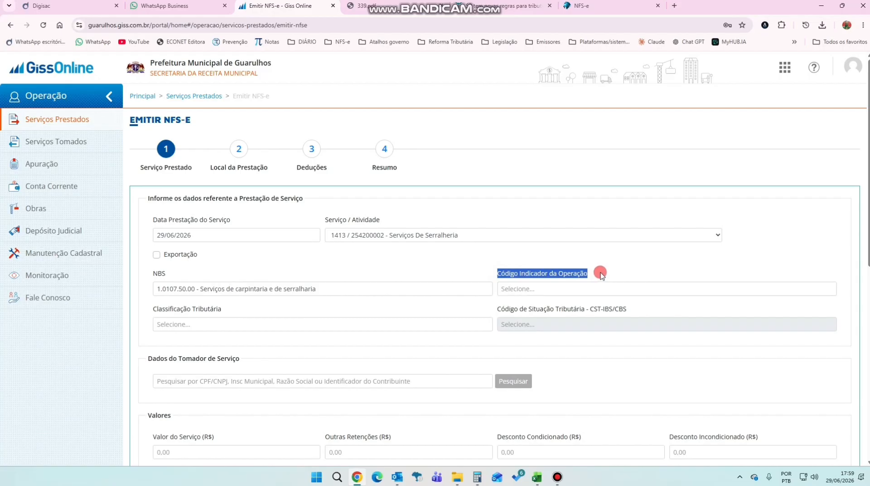
{"action": "key", "text": "alt+Tab"}
{"action": "left_click", "coordinate": [135, 151]}
{"action": "left_click", "coordinate": [116, 167]}
{"action": "left_click", "coordinate": [314, 163]}
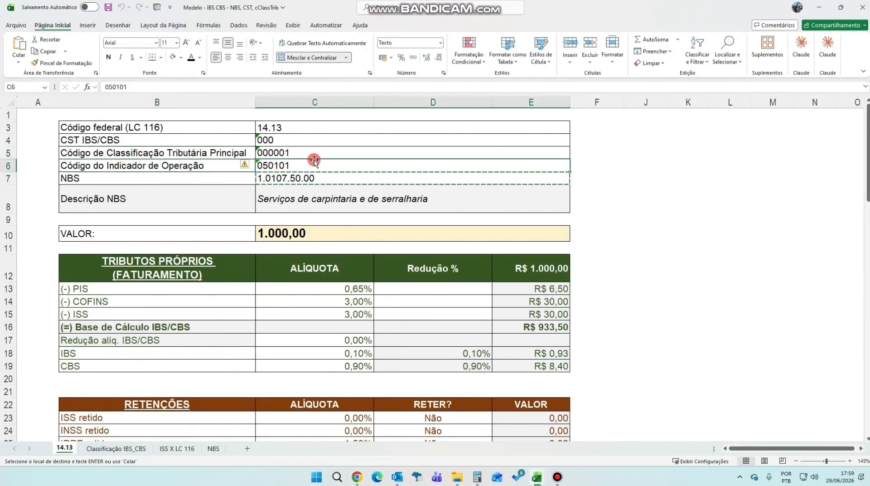
{"action": "double_click", "coordinate": [312, 163]}
{"action": "left_click_drag", "start_coordinate": [311, 163], "coordinate": [128, 130]}
{"action": "key", "text": "ctrl+c"}
{"action": "key", "text": "Tab"}
Step: Back in the Giss Online form in Chrome, set Código Indicador da Operação to 050101 - Estabelecimento do fornecedor
{"action": "key", "text": "alt+Tab"}
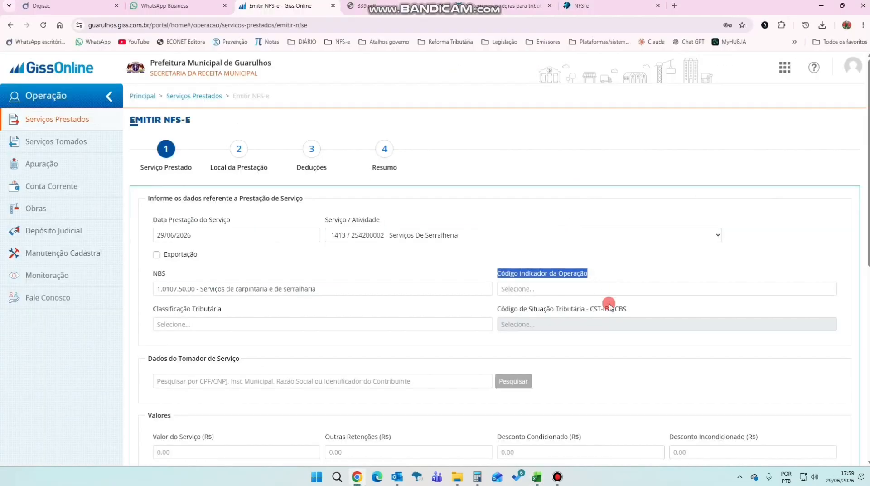
{"action": "left_click", "coordinate": [529, 289]}
{"action": "key", "text": "ctrl+v"}
{"action": "left_click", "coordinate": [531, 305]}
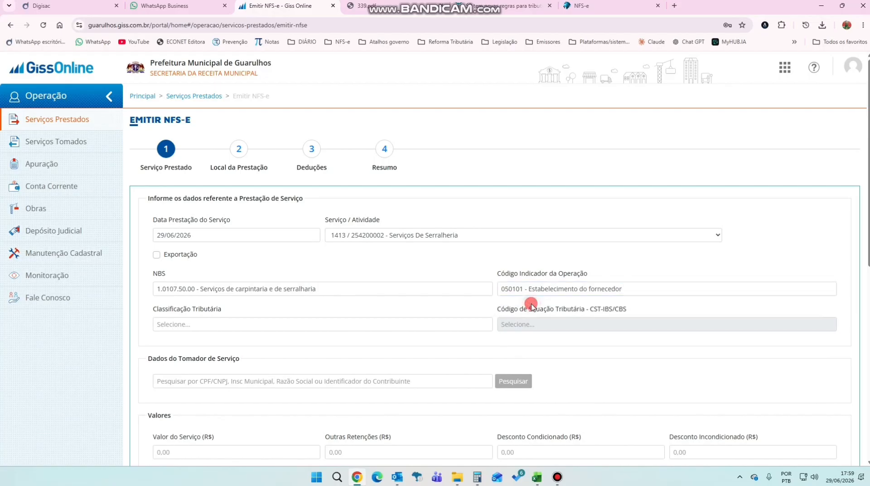
Step: Copy the Código de Classificação Tributária Principal value 000001 from sheet 14.13 in Excel
{"action": "left_click_drag", "start_coordinate": [151, 309], "coordinate": [231, 312]}
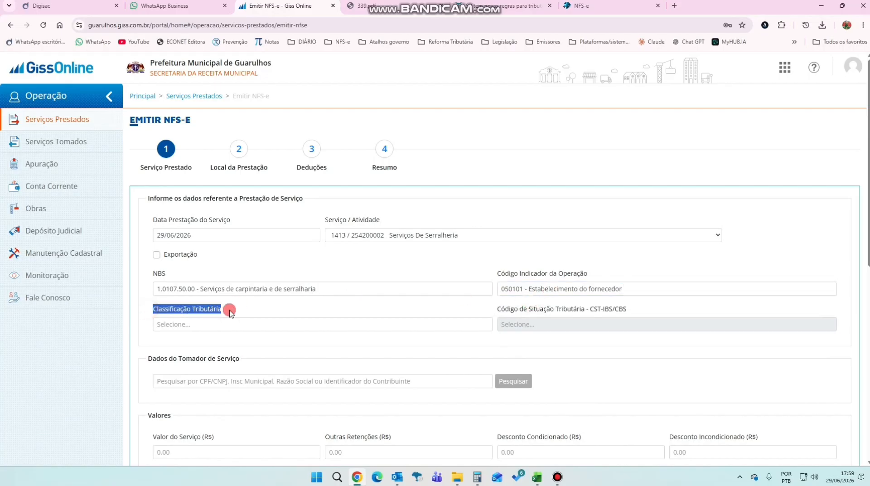
{"action": "key", "text": "alt+Tab"}
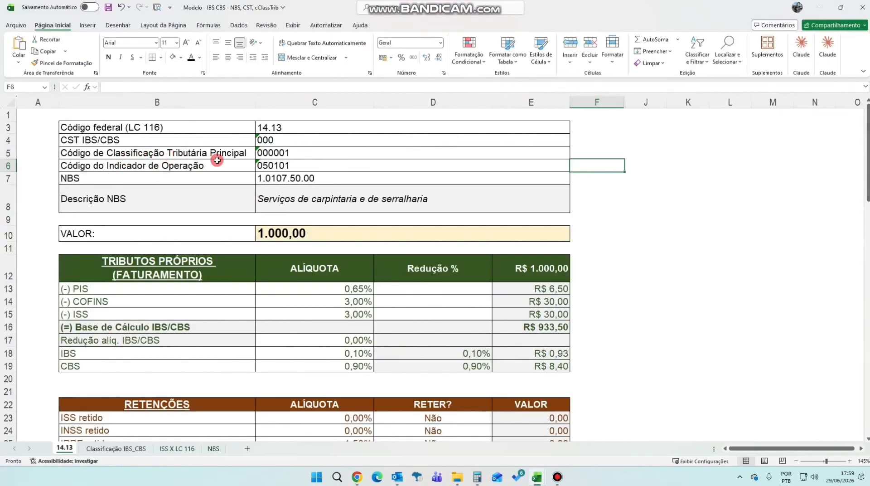
{"action": "double_click", "coordinate": [298, 153]}
{"action": "left_click_drag", "start_coordinate": [298, 153], "coordinate": [196, 145]}
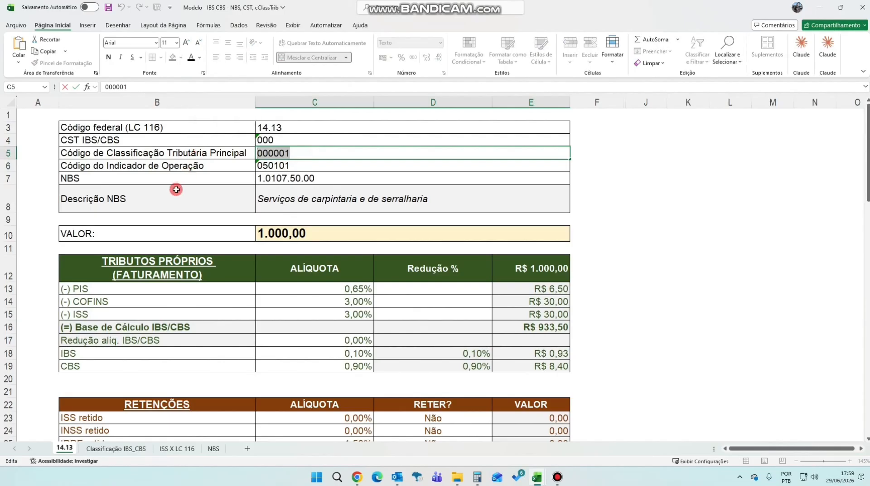
{"action": "key", "text": "ctrl+c"}
{"action": "key", "text": "Escape"}
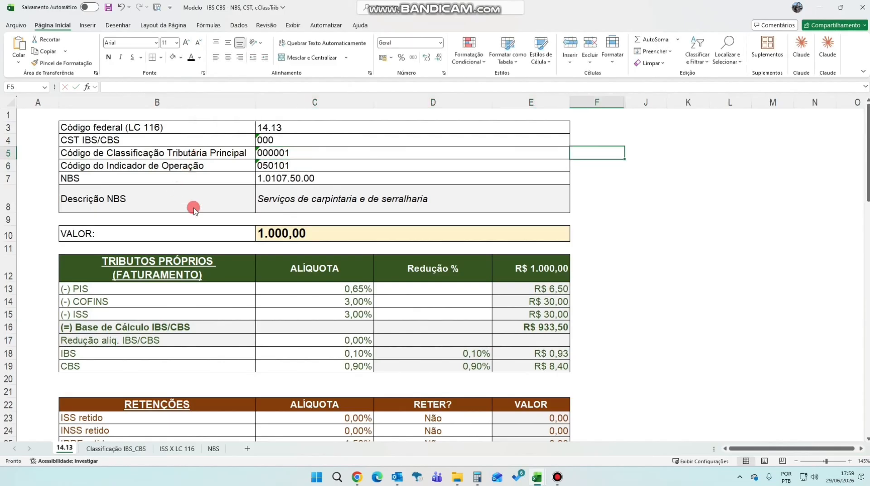
Step: Return to the form in Chrome and set Classificação Tributária to 000001 - Situações tributadas integralmente pelo IBS e CBS
{"action": "key", "text": "alt+Tab"}
{"action": "left_click", "coordinate": [194, 324]}
{"action": "key", "text": "ctrl+v"}
{"action": "left_click", "coordinate": [184, 340]}
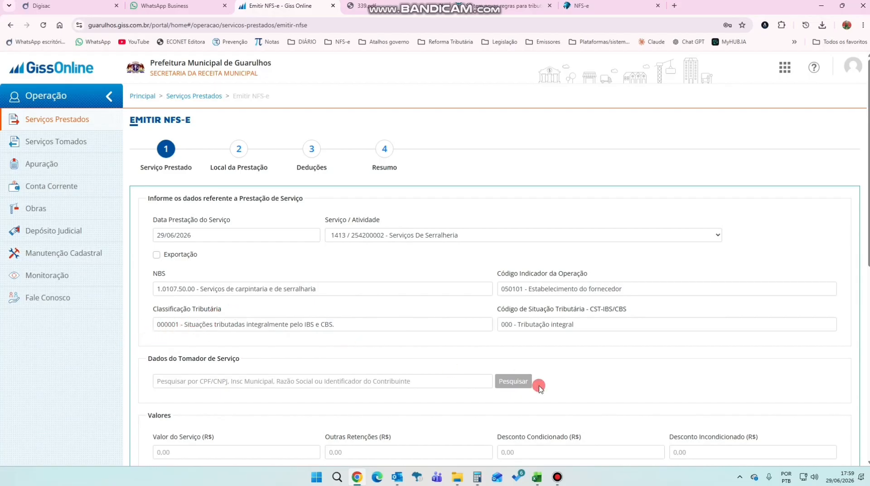
{"action": "scroll", "coordinate": [525, 200], "scroll_direction": "down", "scroll_amount": 3}
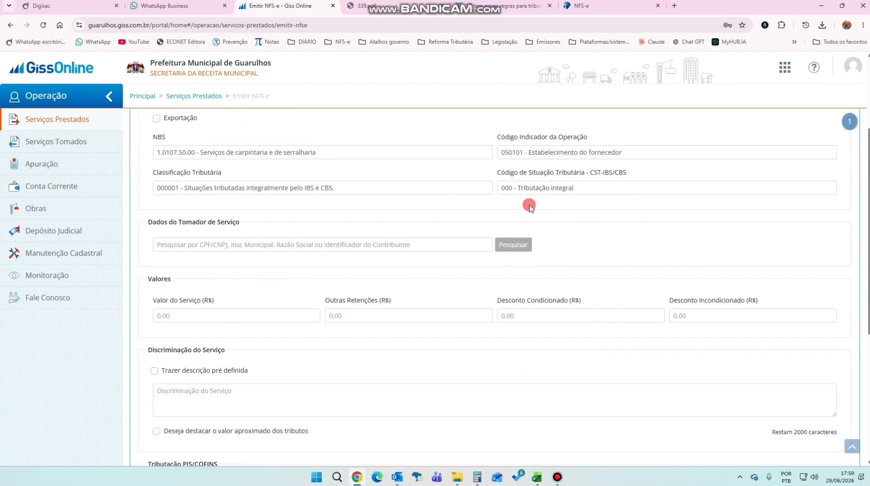
{"action": "left_click_drag", "start_coordinate": [163, 172], "coordinate": [240, 170]}
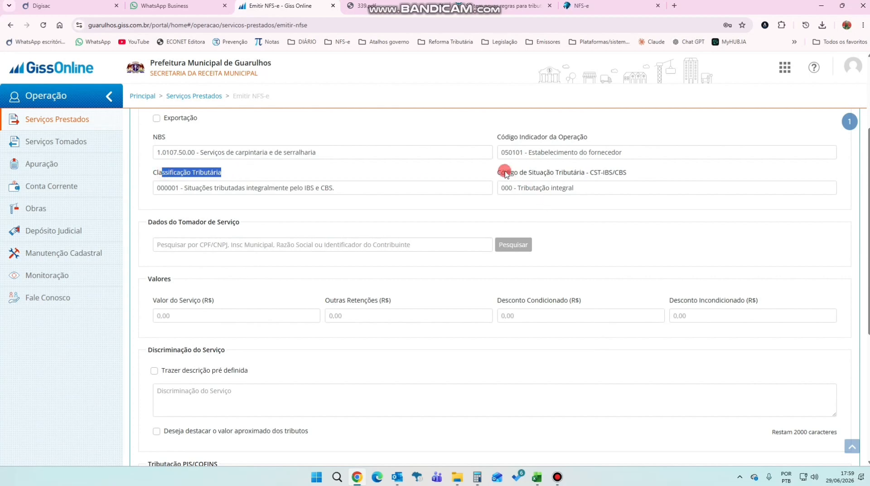
{"action": "left_click_drag", "start_coordinate": [505, 173], "coordinate": [573, 173]}
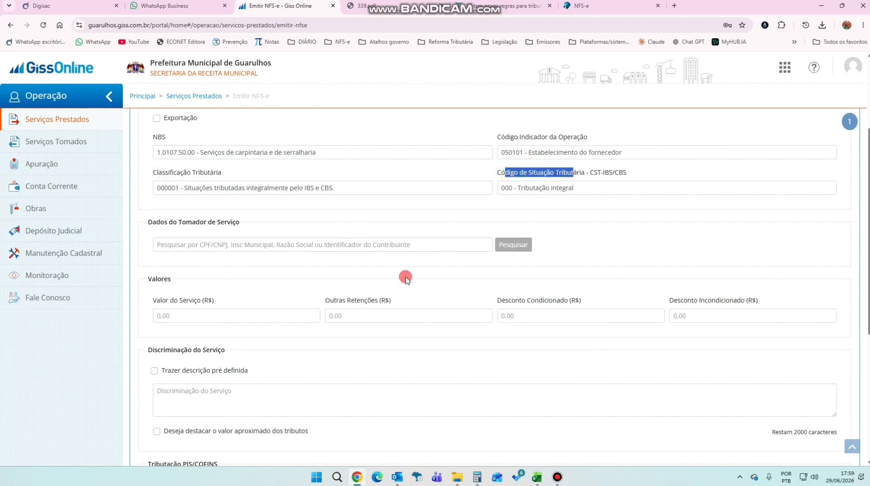
Step: Look up the service taker by identification number, select the matching registration, and remove it from the invoice
{"action": "left_click", "coordinate": [230, 286]}
{"action": "left_click", "coordinate": [159, 244]}
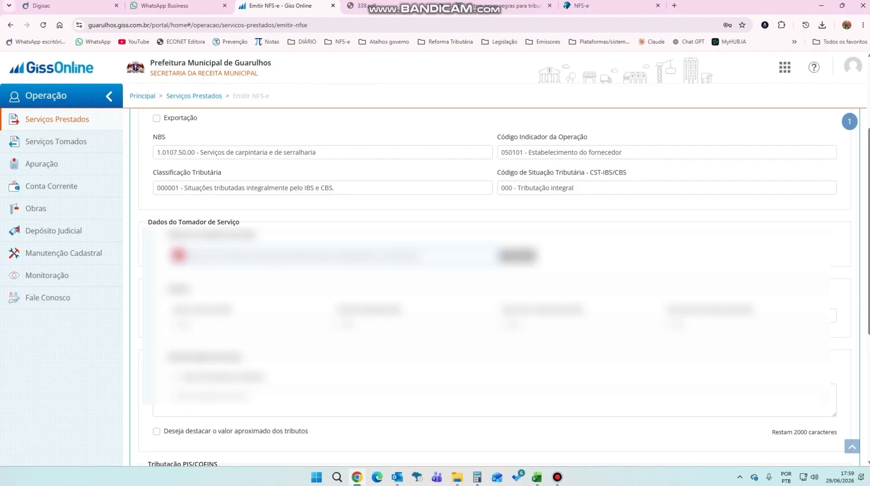
{"action": "type", "text": "1"}
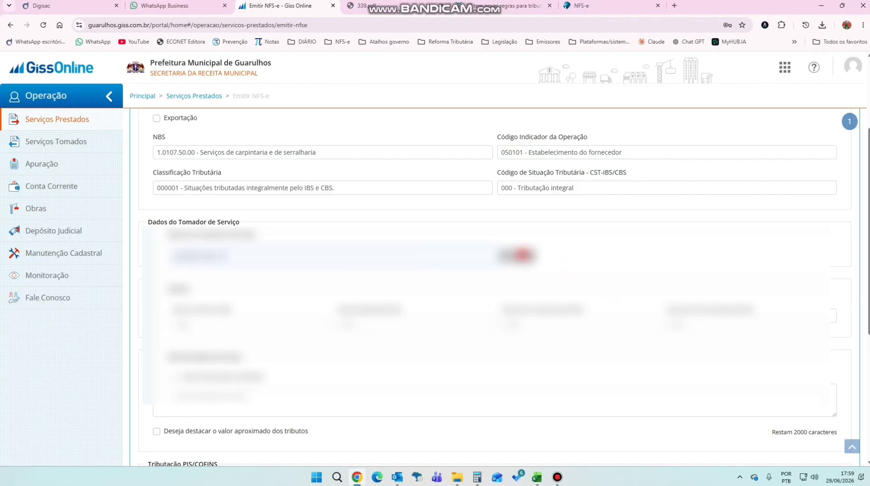
{"action": "left_click", "coordinate": [525, 253]}
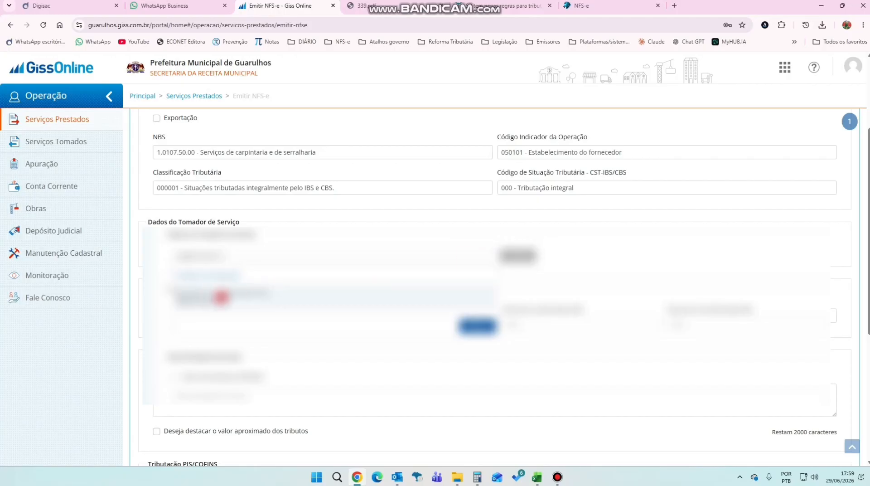
{"action": "left_click", "coordinate": [221, 297]}
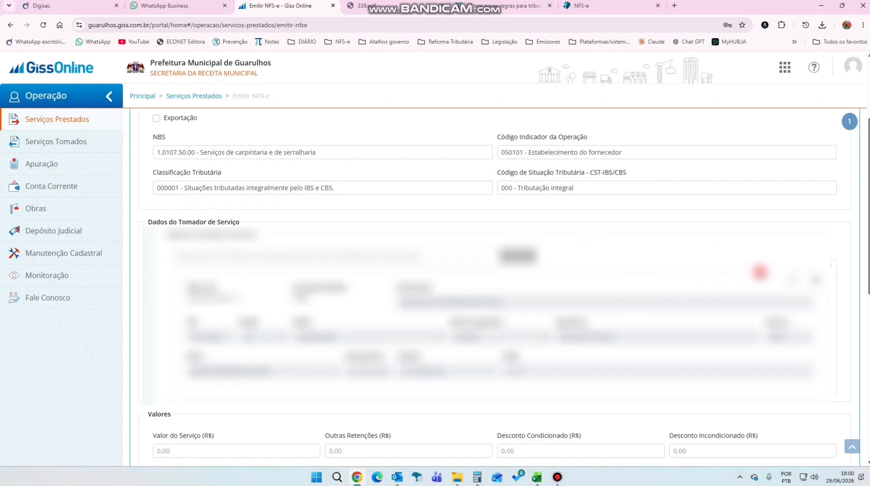
{"action": "left_click", "coordinate": [817, 279]}
Step: Search for another identification number and examine the fields of the Cadastrar Cliente form for unregistered clients
{"action": "left_click", "coordinate": [298, 250]}
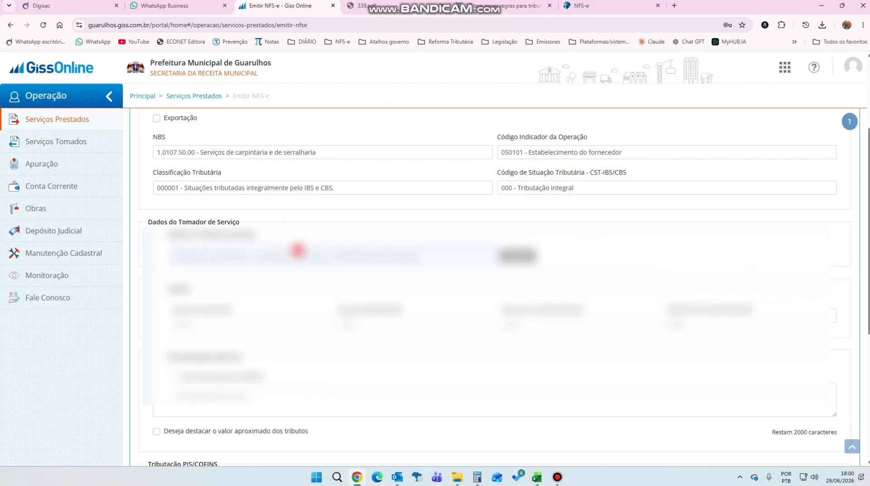
{"action": "type", "text": "11"}
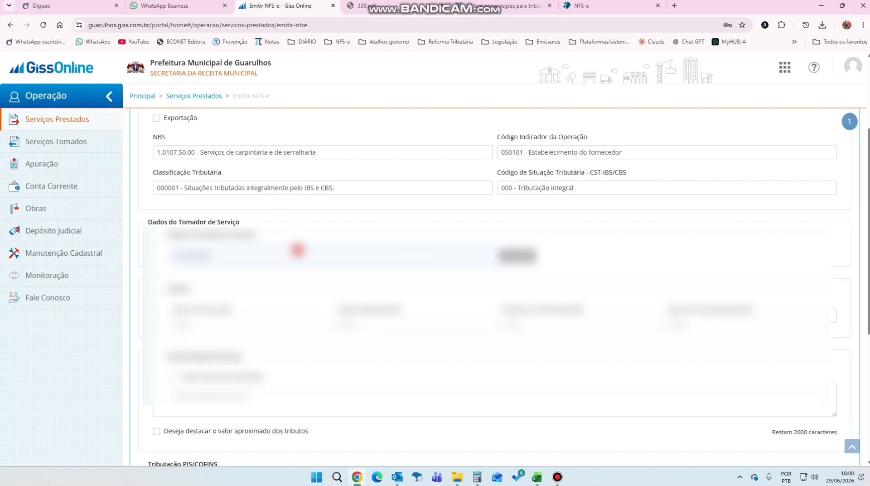
{"action": "left_click", "coordinate": [521, 256]}
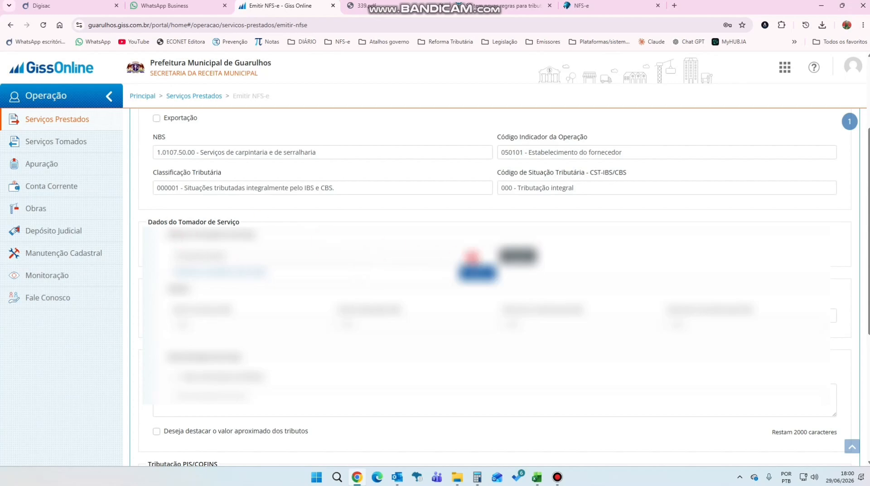
{"action": "left_click", "coordinate": [476, 274]}
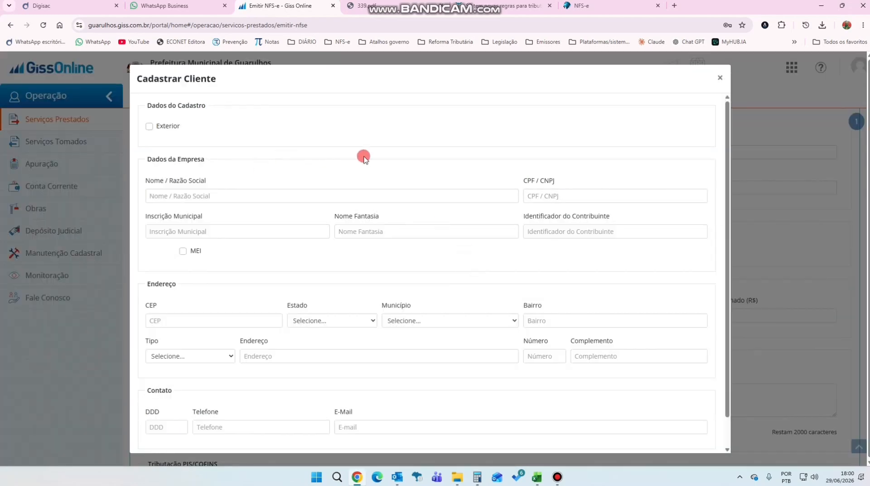
{"action": "scroll", "coordinate": [514, 254], "scroll_direction": "down", "scroll_amount": 1}
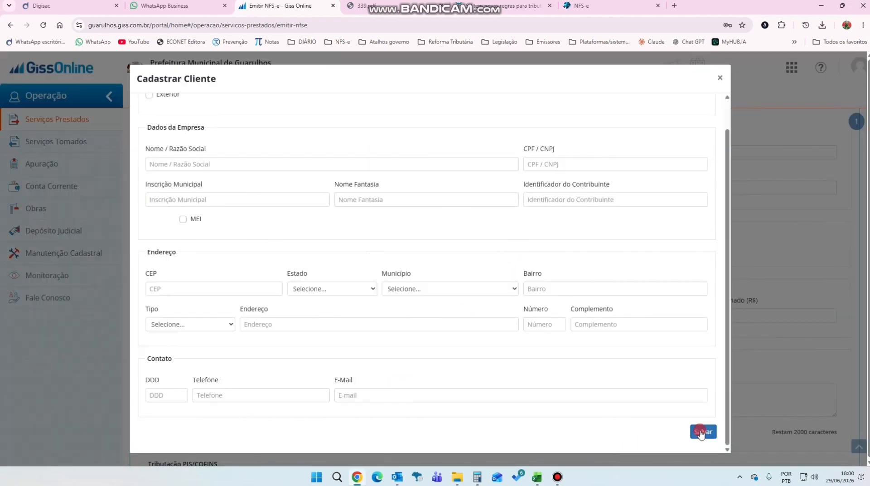
{"action": "scroll", "coordinate": [374, 292], "scroll_direction": "up", "scroll_amount": 1}
{"action": "left_click", "coordinate": [719, 81]}
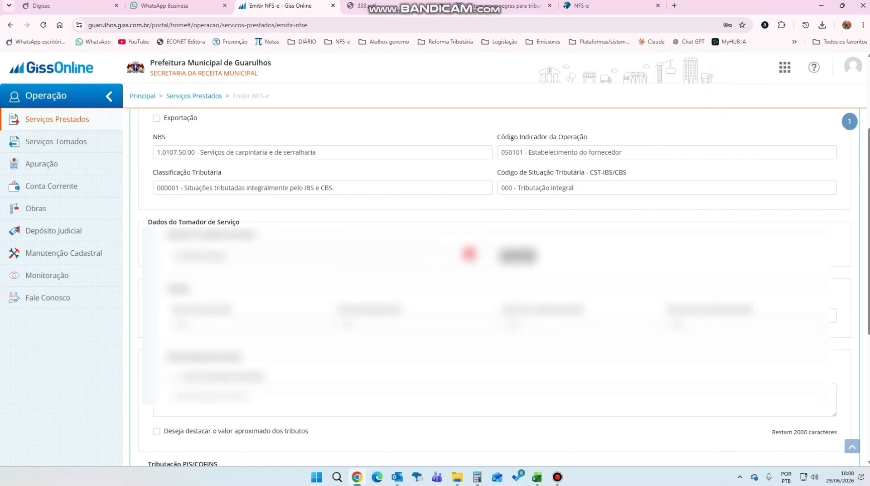
Step: Search again for the service taker's identification number and select the registered client for the invoice
{"action": "left_click_drag", "start_coordinate": [226, 259], "coordinate": [174, 257]}
{"action": "key", "text": "BackSpace"}
{"action": "left_click", "coordinate": [520, 255]}
{"action": "left_click", "coordinate": [348, 302]}
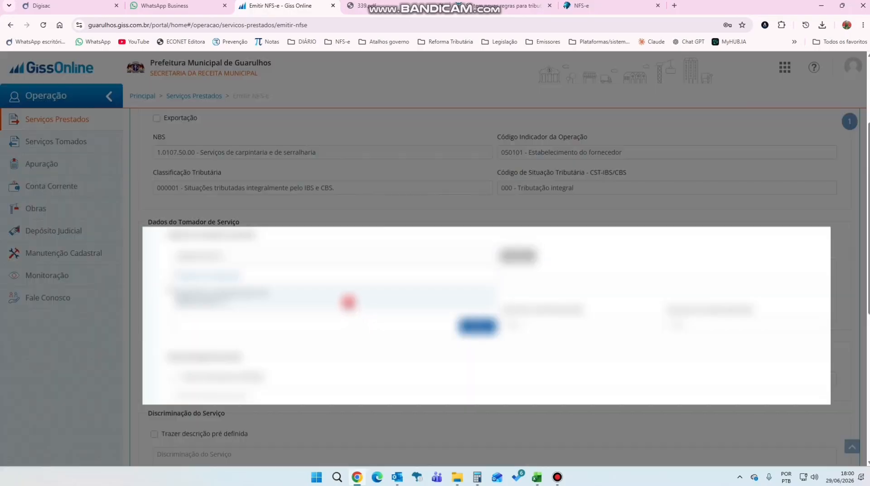
Step: Set Valor do Serviço (R$) to 1.000,00
{"action": "scroll", "coordinate": [661, 316], "scroll_direction": "down", "scroll_amount": 2}
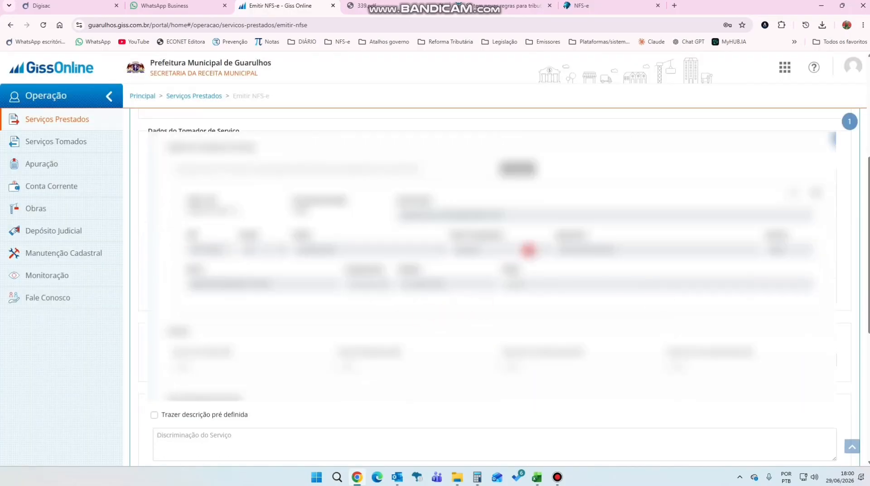
{"action": "scroll", "coordinate": [528, 250], "scroll_direction": "down", "scroll_amount": 3}
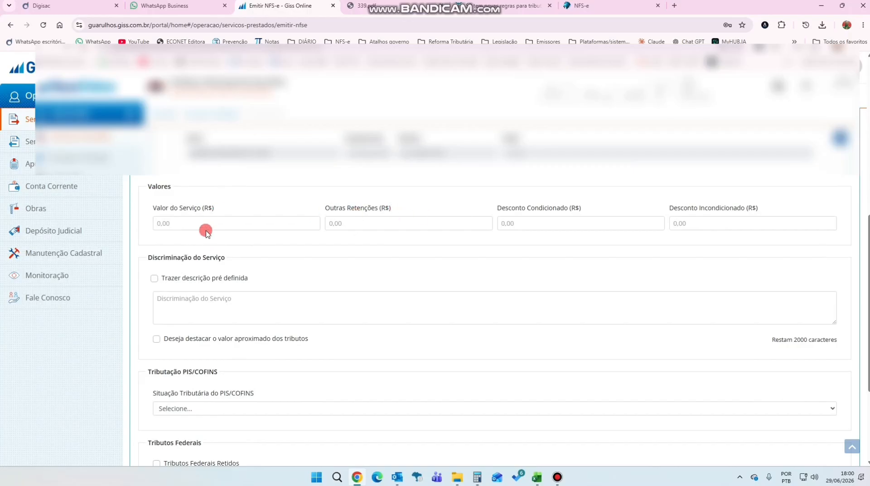
{"action": "left_click", "coordinate": [205, 228]}
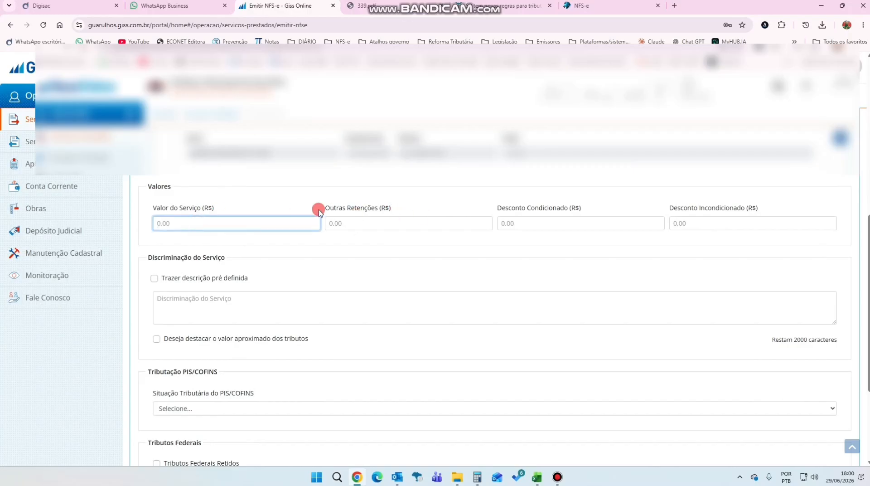
{"action": "type", "text": "1.000,00"}
{"action": "key", "text": "Tab"}
Step: Switch to the Modelo - IBS CBS workbook and try VALOR at 500,00 and 10.000,00 on sheet 14.13, reviewing the recalculated taxes
{"action": "key", "text": "alt+Tab"}
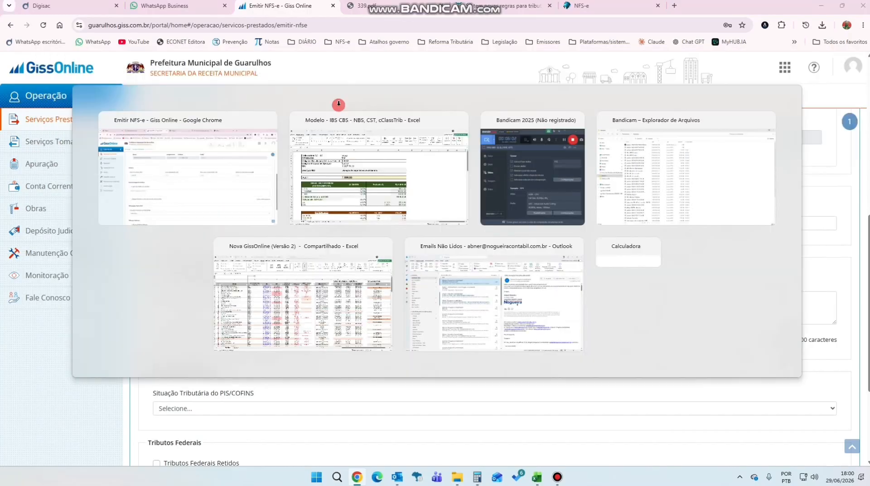
{"action": "left_click", "coordinate": [346, 229]}
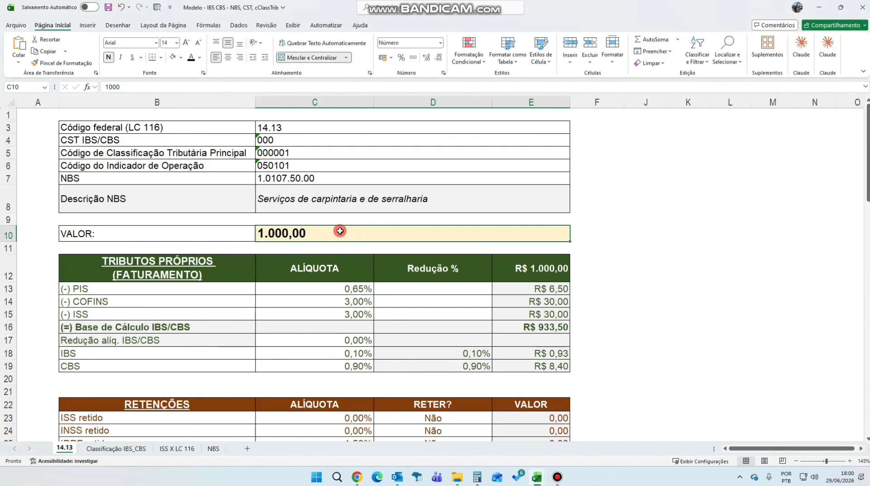
{"action": "type", "text": "500"}
{"action": "key", "text": "Return"}
{"action": "key", "text": "Up"}
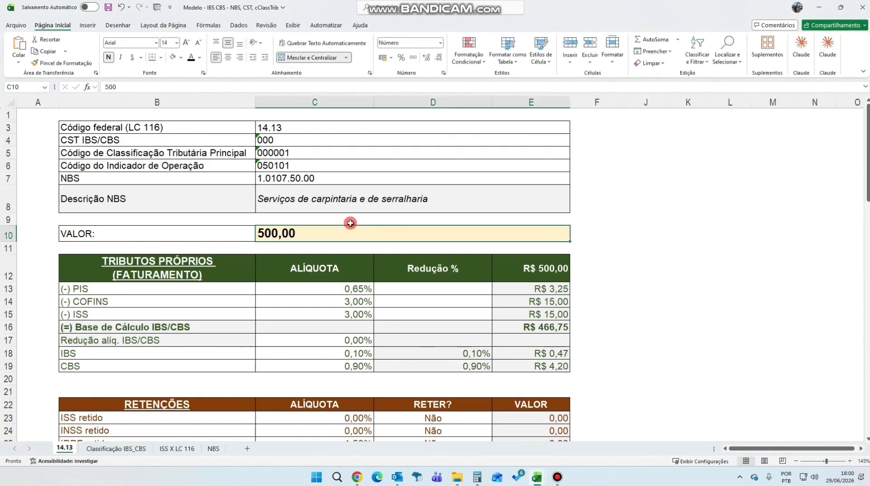
{"action": "type", "text": "10"}
{"action": "key", "text": "Tab"}
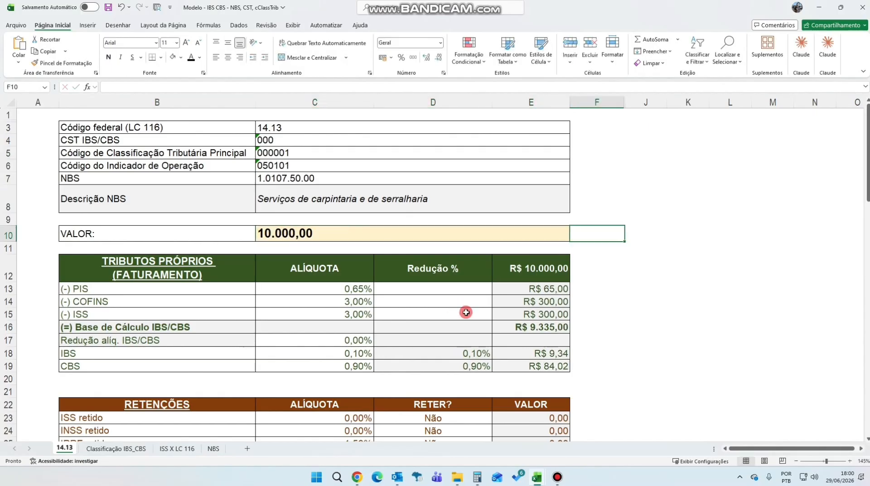
{"action": "scroll", "coordinate": [558, 383], "scroll_direction": "down", "scroll_amount": 4}
{"action": "scroll", "coordinate": [629, 392], "scroll_direction": "up", "scroll_amount": 4}
Step: Set VALOR on sheet 14.13 to 1.000,00
{"action": "left_click", "coordinate": [334, 232]}
{"action": "type", "text": "1000"}
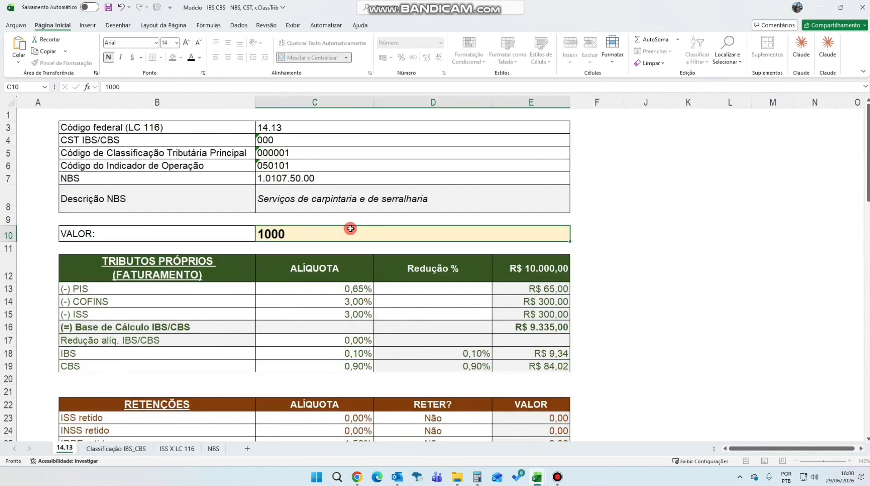
{"action": "key", "text": "Tab"}
{"action": "left_click", "coordinate": [165, 235]}
{"action": "left_click", "coordinate": [303, 239]}
Step: Switch back to the GissOnline invoice form and review the Desconto Condicionado, Desconto Incondicionado and Valor do Serviço fields
{"action": "key", "text": "alt+Tab"}
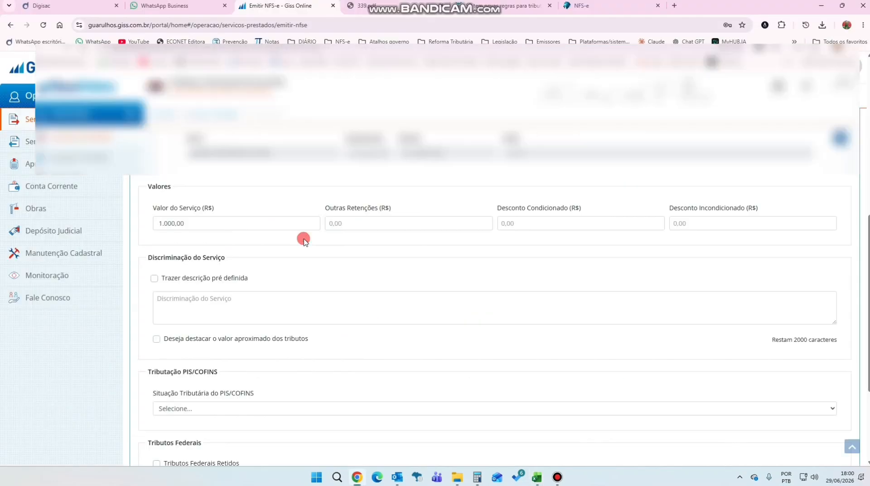
{"action": "left_click", "coordinate": [543, 224]}
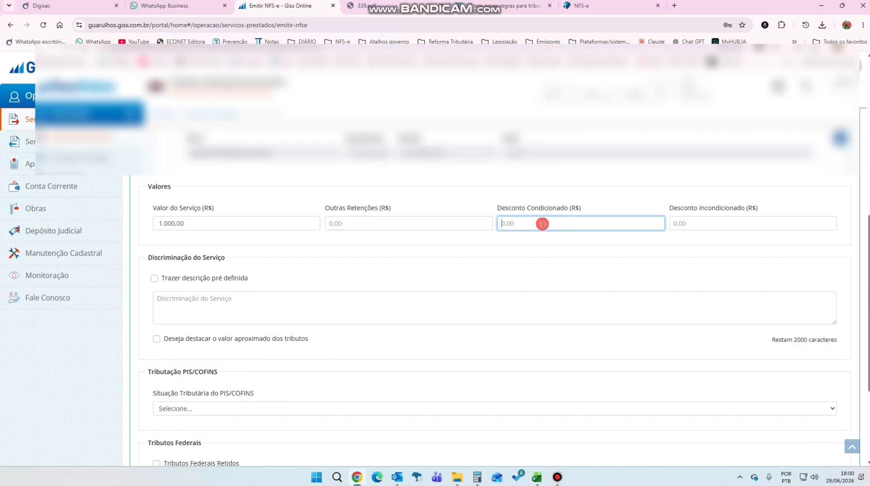
{"action": "left_click", "coordinate": [708, 220]}
{"action": "left_click", "coordinate": [562, 217]}
{"action": "left_click", "coordinate": [721, 222]}
{"action": "left_click", "coordinate": [547, 227]}
{"action": "left_click_drag", "start_coordinate": [508, 208], "coordinate": [573, 208]}
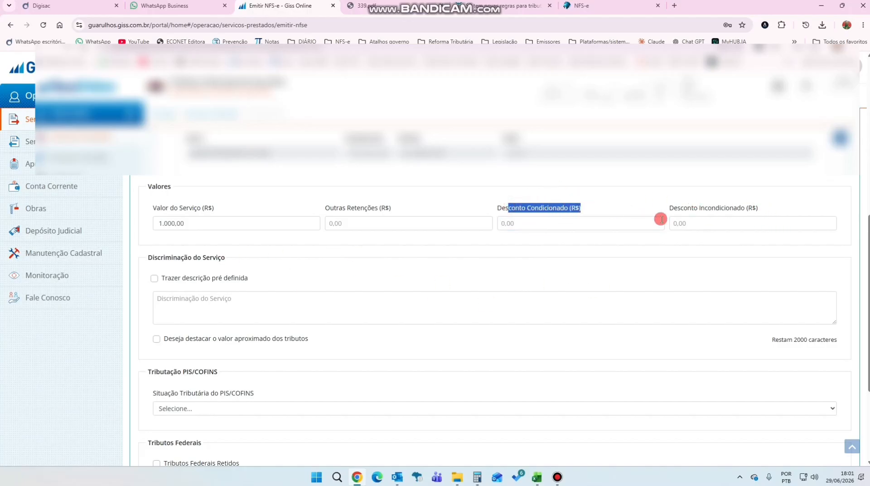
{"action": "left_click_drag", "start_coordinate": [677, 208], "coordinate": [761, 208]}
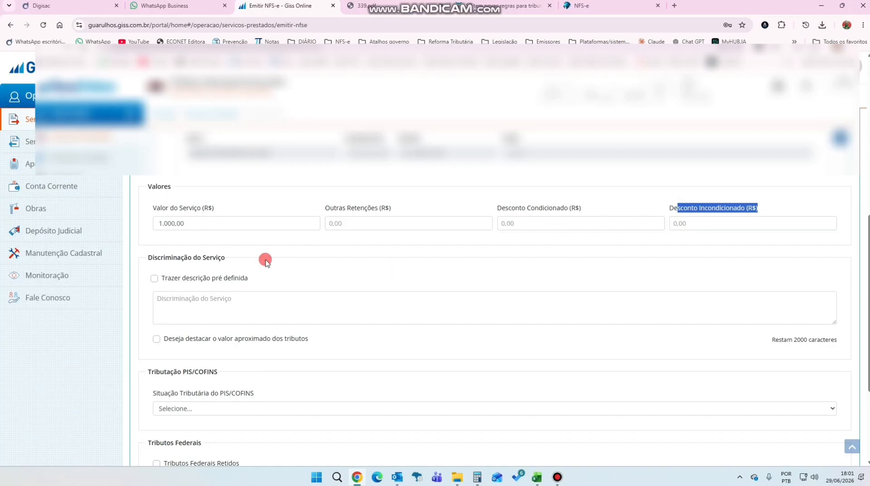
{"action": "double_click", "coordinate": [239, 224]}
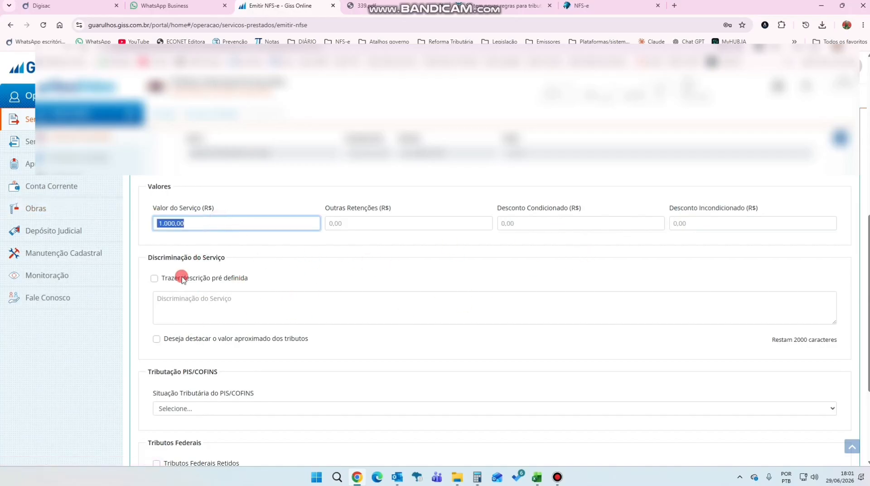
Step: Fill in Discriminação do Serviço with "Serviços de serralheria."
{"action": "left_click", "coordinate": [224, 302]}
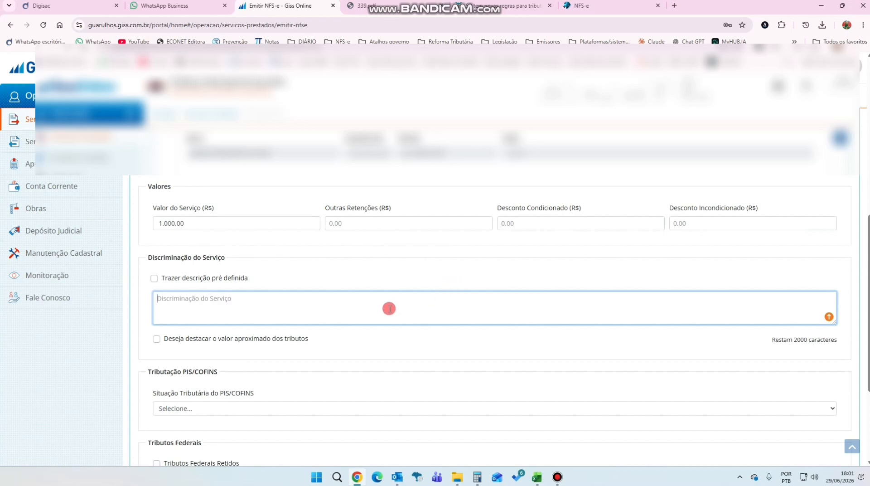
{"action": "key", "text": "Tab"}
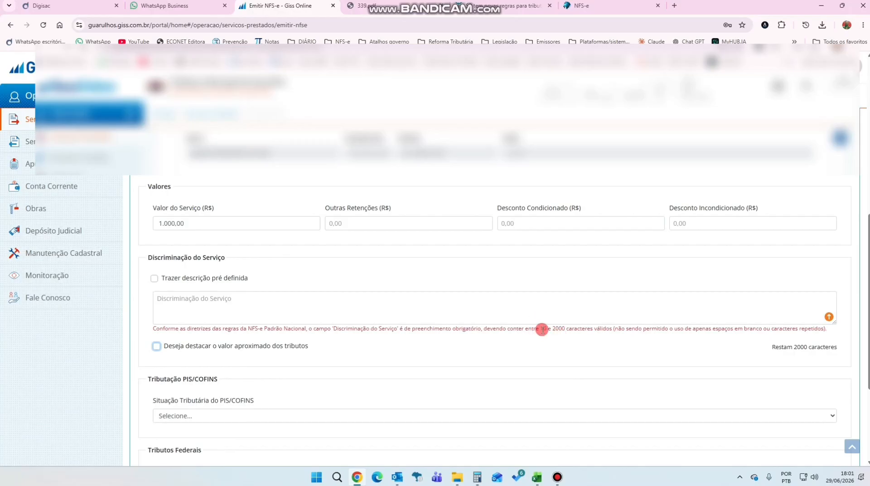
{"action": "left_click", "coordinate": [207, 312]}
{"action": "type", "text": "sER"}
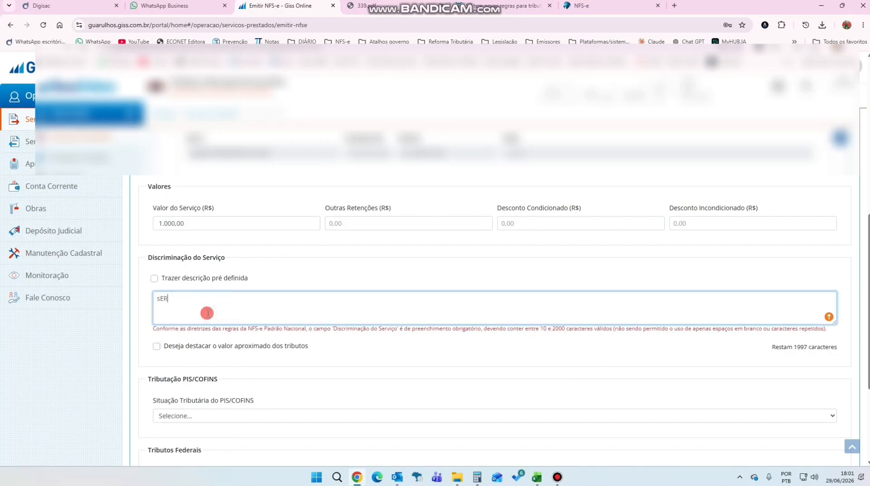
{"action": "type", "text": "viços de serralheria."}
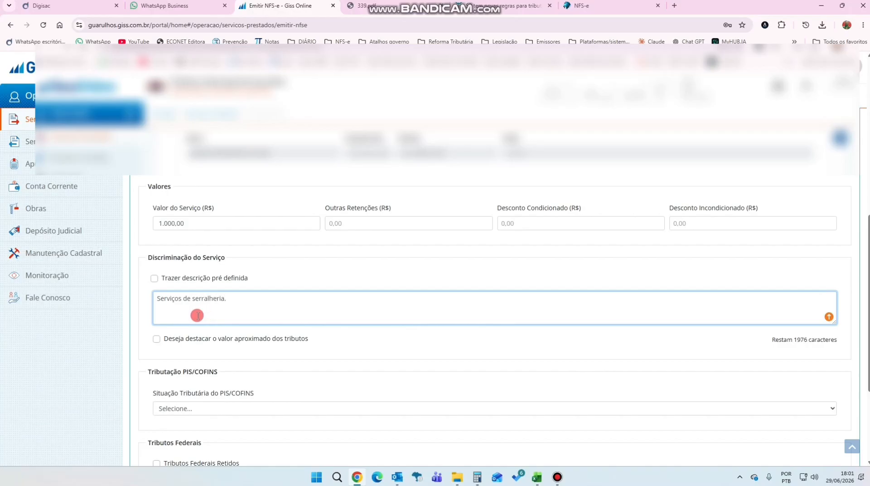
{"action": "left_click_drag", "start_coordinate": [242, 301], "coordinate": [84, 296]}
{"action": "left_click", "coordinate": [254, 299]}
{"action": "scroll", "coordinate": [388, 258], "scroll_direction": "down", "scroll_amount": 1}
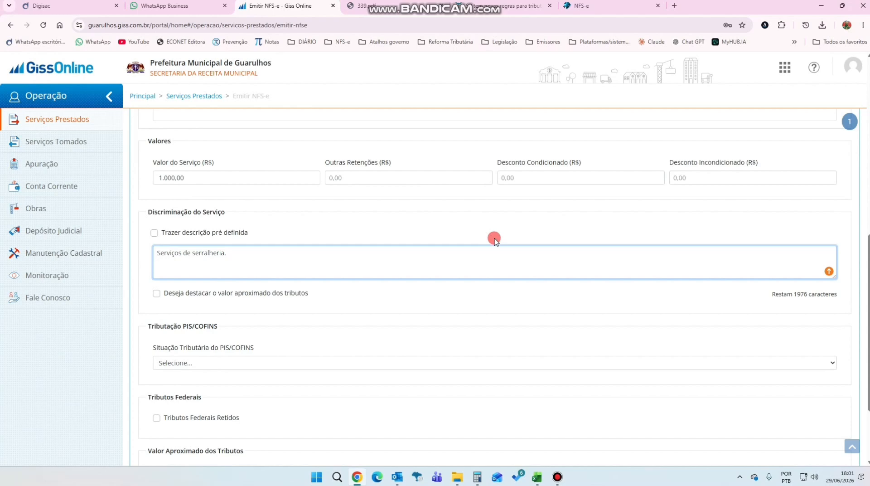
{"action": "left_click_drag", "start_coordinate": [240, 247], "coordinate": [108, 232]}
{"action": "left_click", "coordinate": [267, 257]}
{"action": "left_click_drag", "start_coordinate": [231, 249], "coordinate": [169, 245]}
{"action": "left_click", "coordinate": [231, 254]}
Step: Set Situação Tributária do PIS/COFINS to 01 - Operação Tributável com Alíquota Básica
{"action": "scroll", "coordinate": [375, 281], "scroll_direction": "down", "scroll_amount": 2}
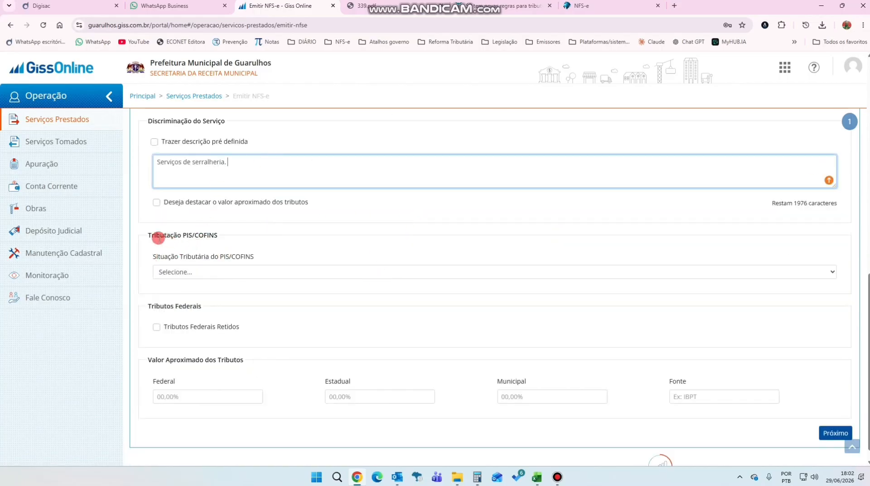
{"action": "left_click_drag", "start_coordinate": [148, 237], "coordinate": [219, 234]}
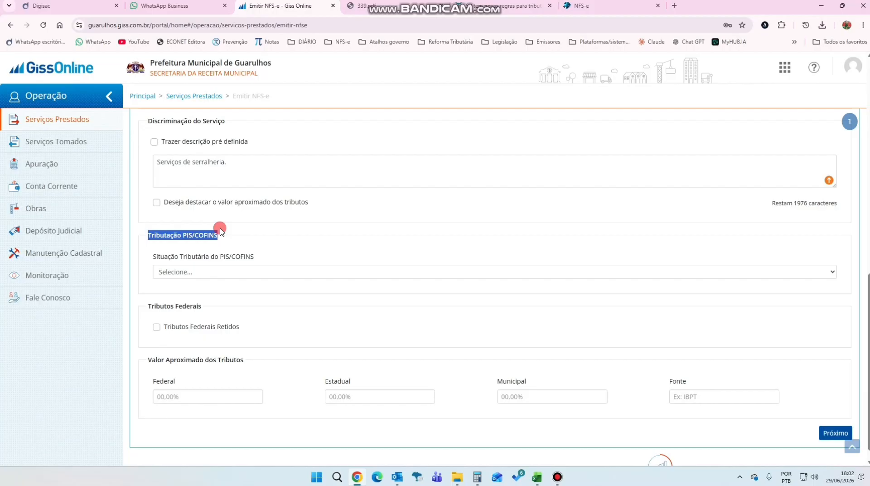
{"action": "left_click", "coordinate": [207, 275]}
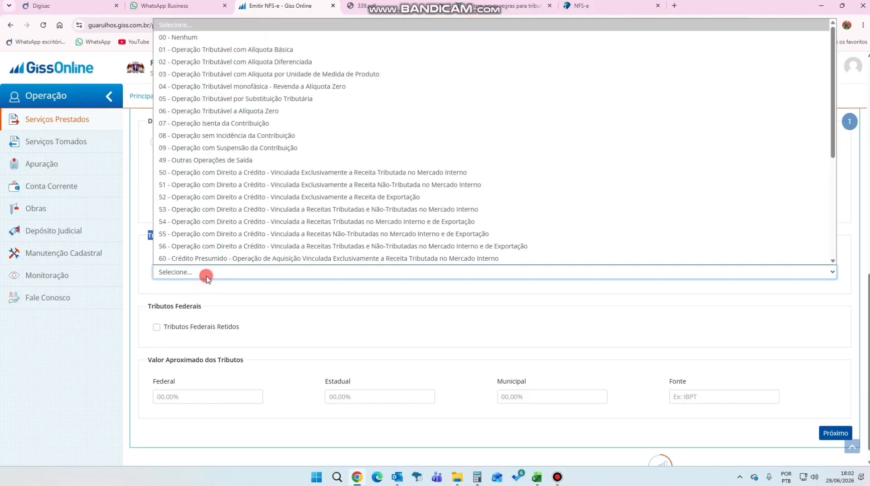
{"action": "left_click", "coordinate": [231, 50]}
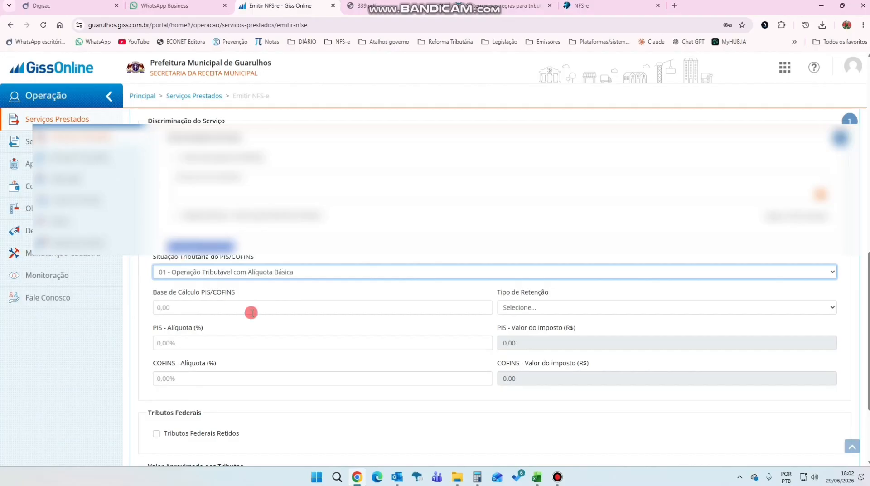
Step: Copy the 1.000,00 from Valor do Serviço into Base de Cálculo PIS/COFINS
{"action": "scroll", "coordinate": [251, 312], "scroll_direction": "up", "scroll_amount": 5}
{"action": "scroll", "coordinate": [139, 334], "scroll_direction": "down", "scroll_amount": 5}
{"action": "left_click", "coordinate": [184, 310]}
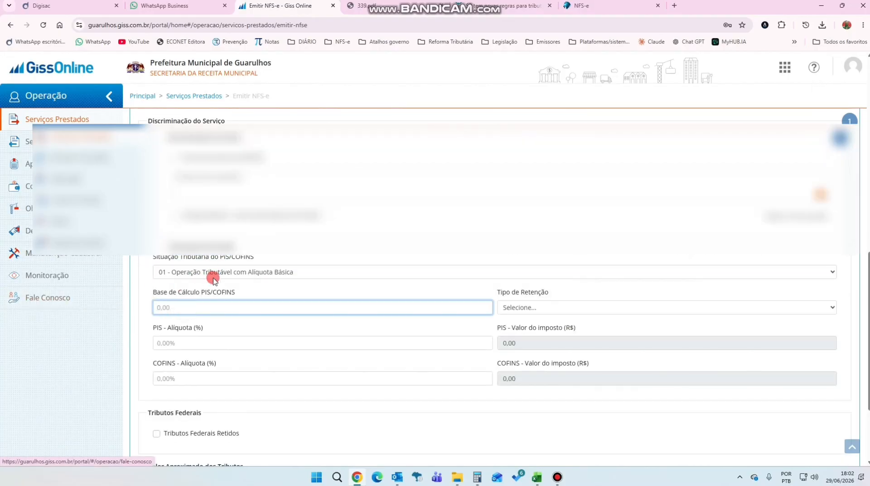
{"action": "scroll", "coordinate": [210, 276], "scroll_direction": "up", "scroll_amount": 5}
{"action": "left_click", "coordinate": [194, 312]}
{"action": "key", "text": "ctrl+c"}
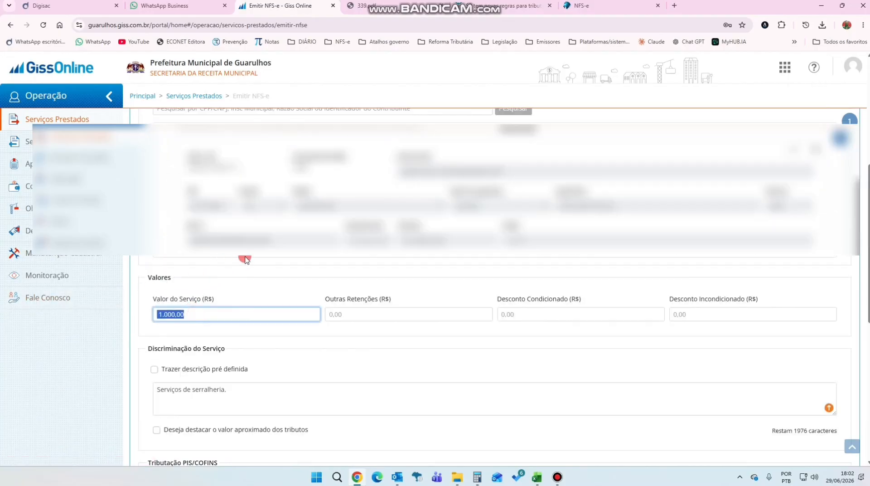
{"action": "scroll", "coordinate": [245, 259], "scroll_direction": "down", "scroll_amount": 5}
{"action": "left_click", "coordinate": [199, 312]}
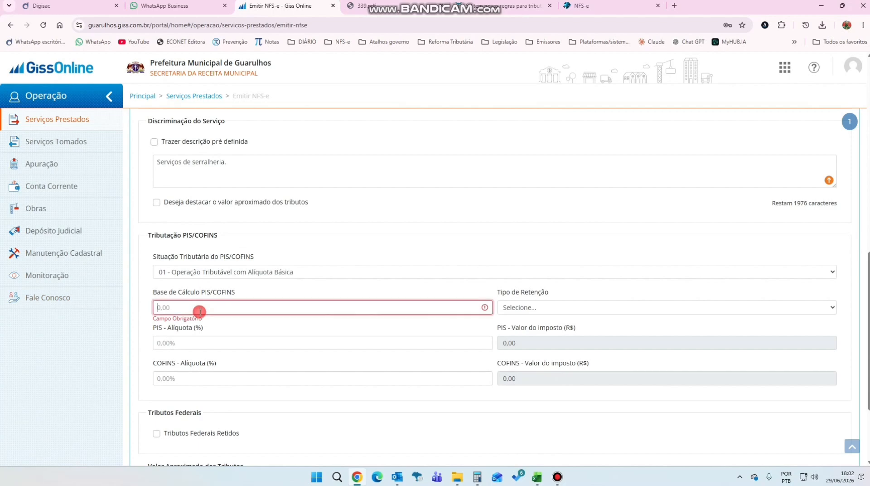
{"action": "key", "text": "ctrl+v"}
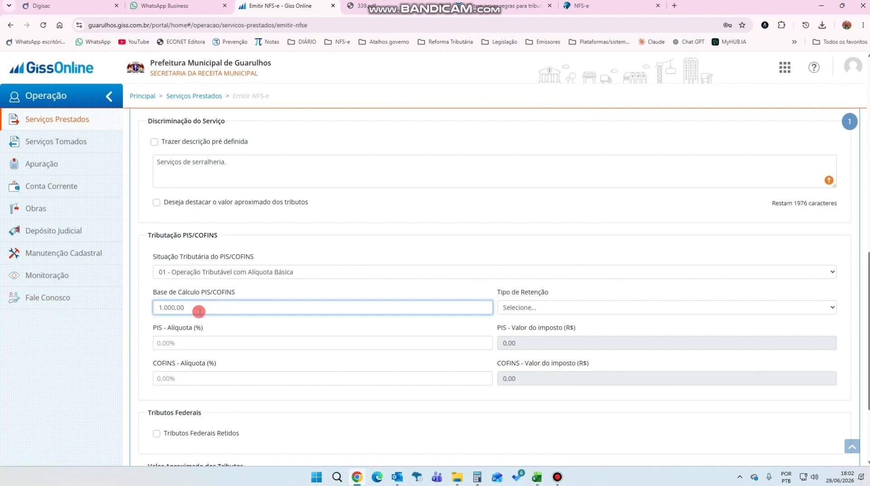
{"action": "left_click", "coordinate": [140, 271]}
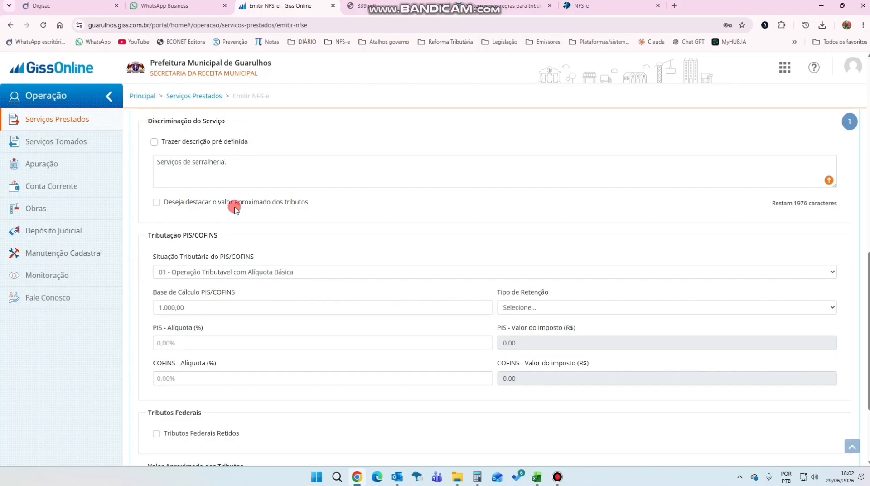
Step: Check the PIS/COFINS calculation base and rate field, and look up the PIS and COFINS rates on the workbook's sheet 14.13
{"action": "left_click", "coordinate": [173, 343]}
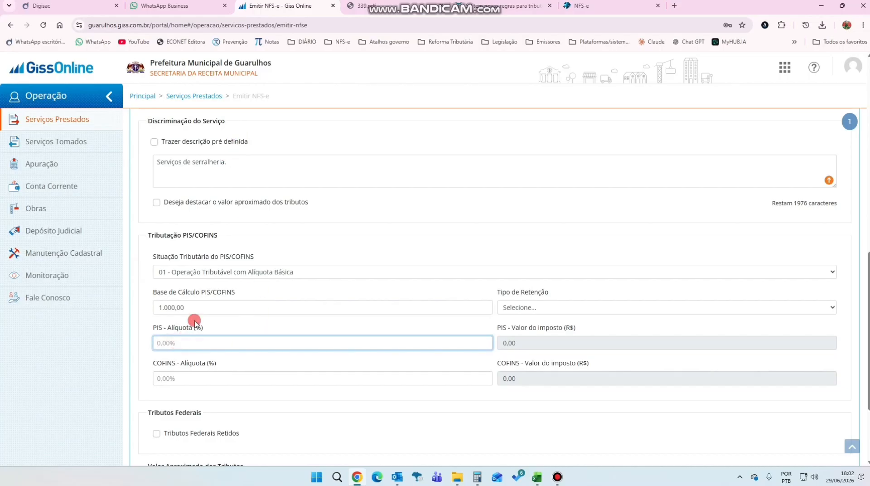
{"action": "left_click_drag", "start_coordinate": [202, 307], "coordinate": [117, 304]}
{"action": "left_click", "coordinate": [175, 341]}
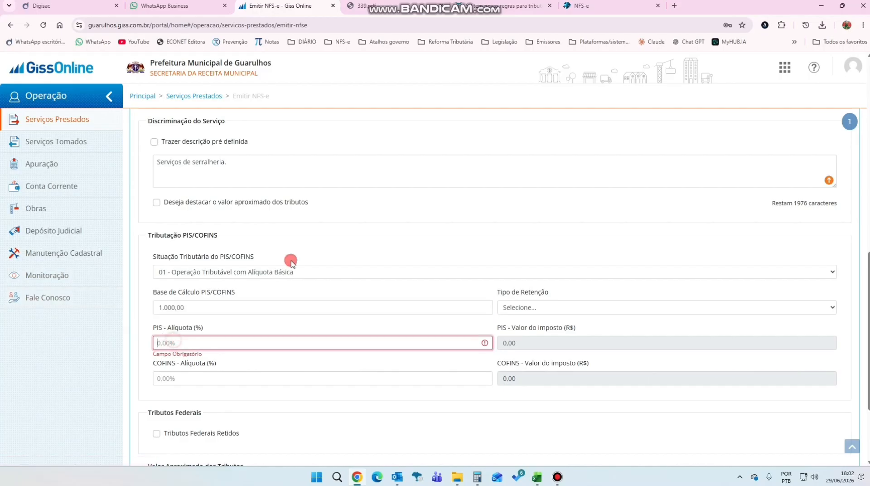
{"action": "left_click", "coordinate": [292, 260]}
{"action": "key", "text": "alt+Tab"}
{"action": "left_click", "coordinate": [324, 288]}
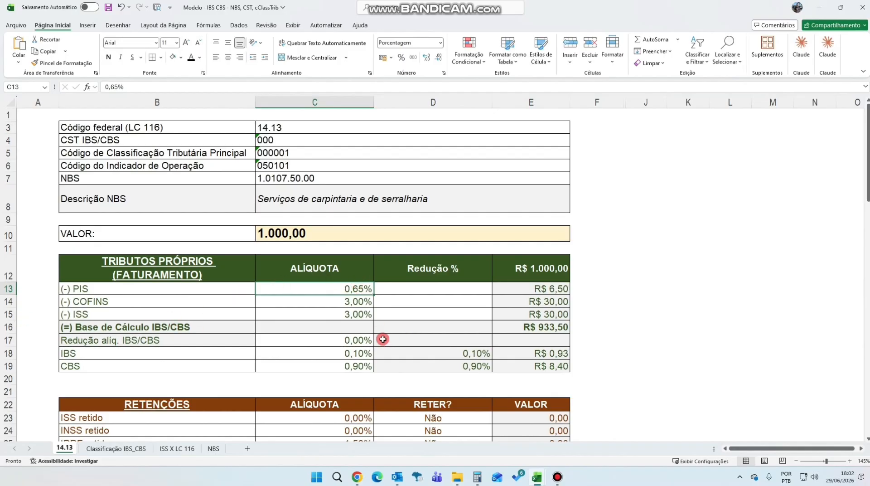
{"action": "left_click", "coordinate": [194, 303]}
{"action": "key", "text": "Right"}
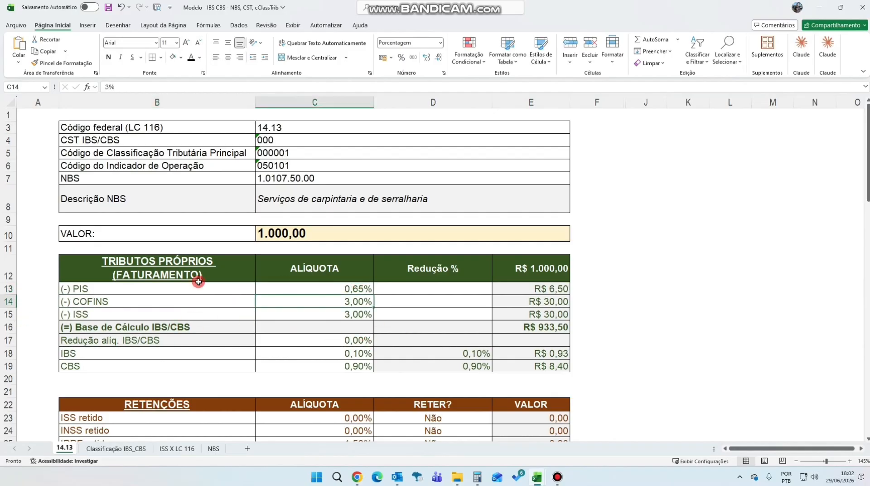
Step: Try the PIS rate at 1,65% and the COFINS rate at 7,6% on sheet 14.13, and undo both changes
{"action": "key", "text": "Up"}
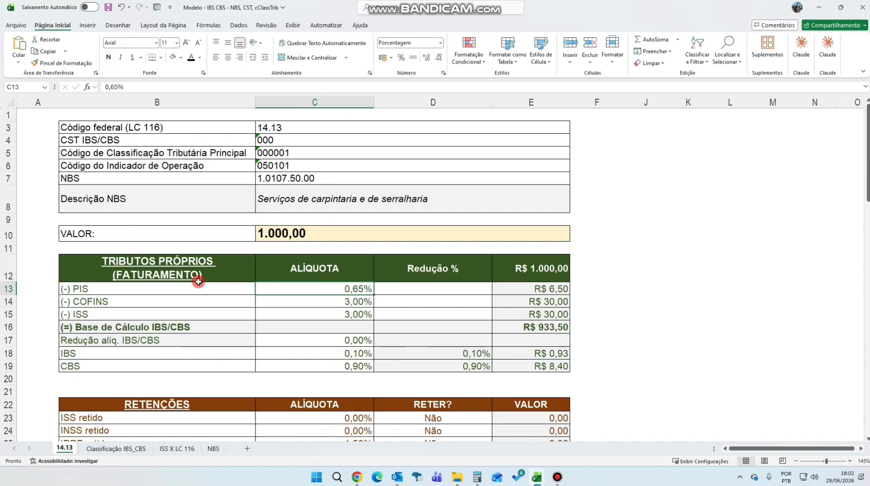
{"action": "type", "text": "1,65"}
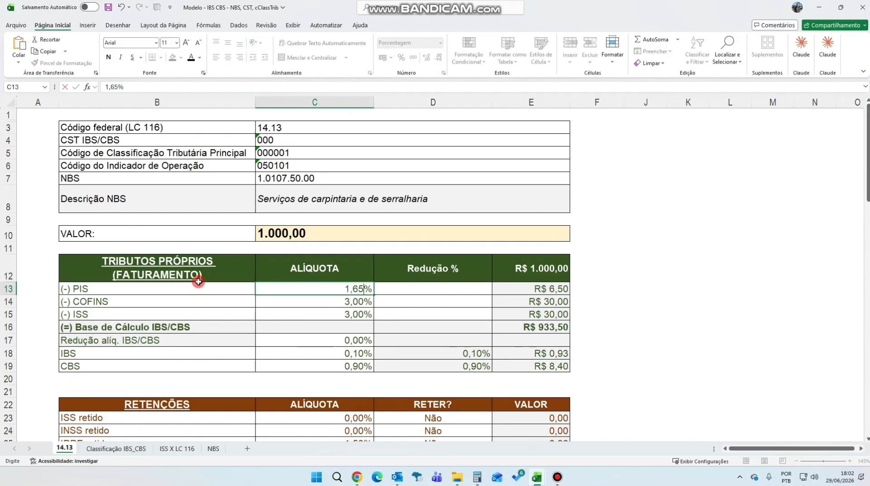
{"action": "key", "text": "Return"}
{"action": "type", "text": "7,6"}
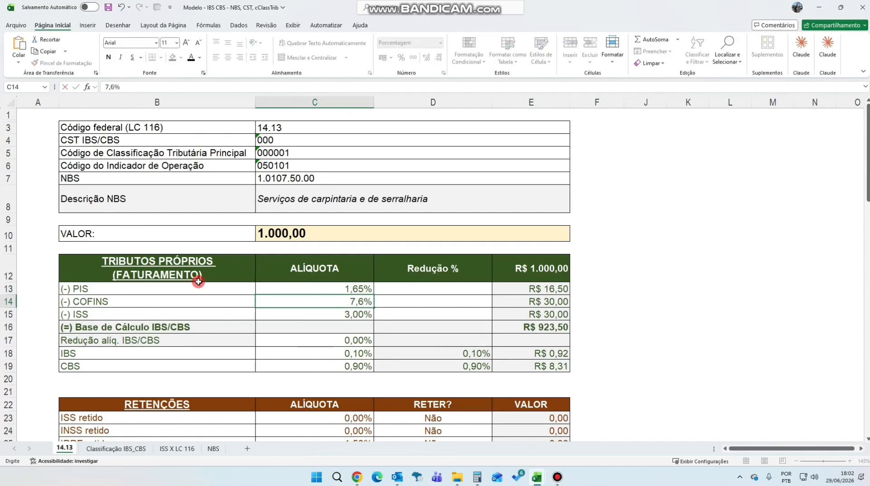
{"action": "key", "text": "Return"}
{"action": "key", "text": "ctrl+z"}
{"action": "key", "text": "ctrl+z"}
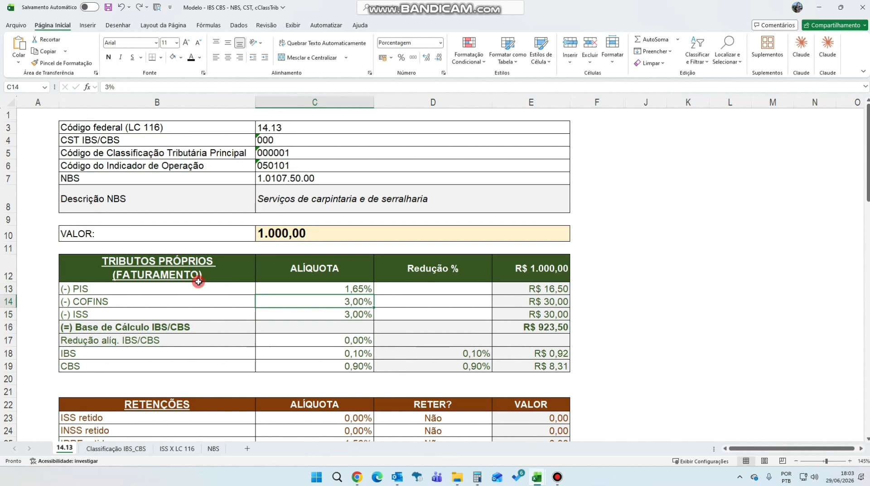
Step: Review the COFINS and ISS rates on sheet 14.13 and compare the ISS rate with code 14.13 on sheet ISS X LC 116
{"action": "left_click", "coordinate": [249, 303]}
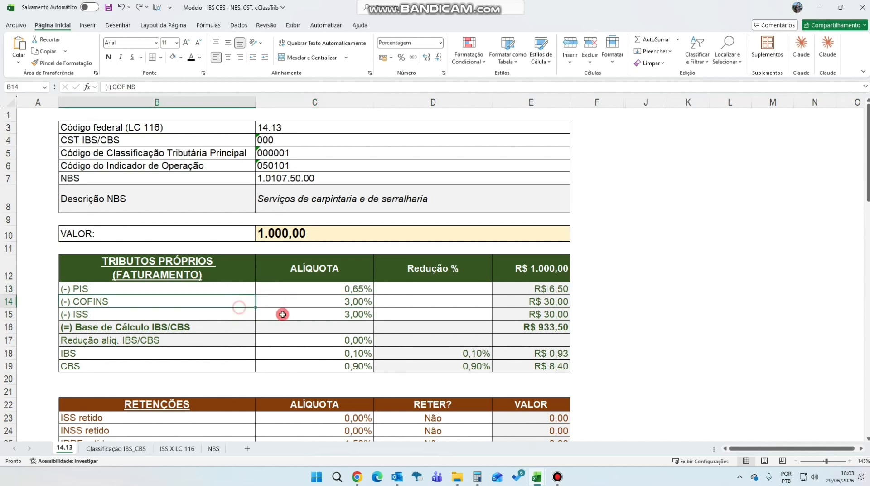
{"action": "left_click", "coordinate": [283, 314]}
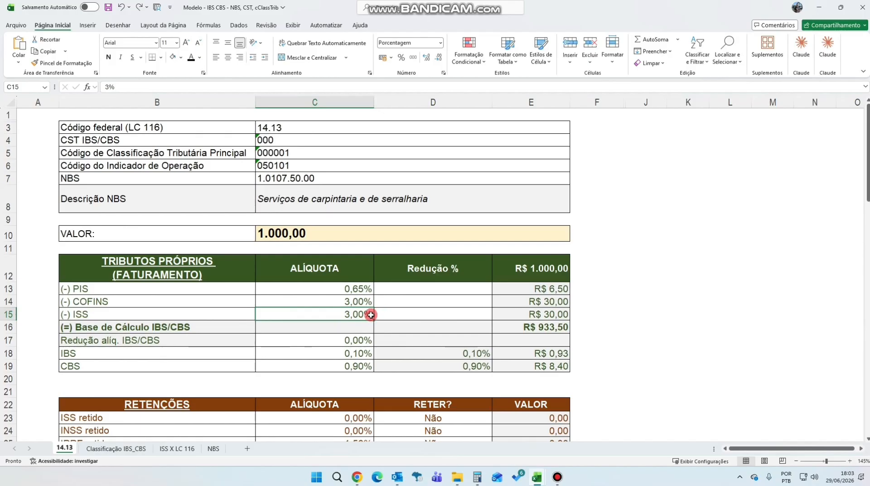
{"action": "left_click", "coordinate": [226, 316]}
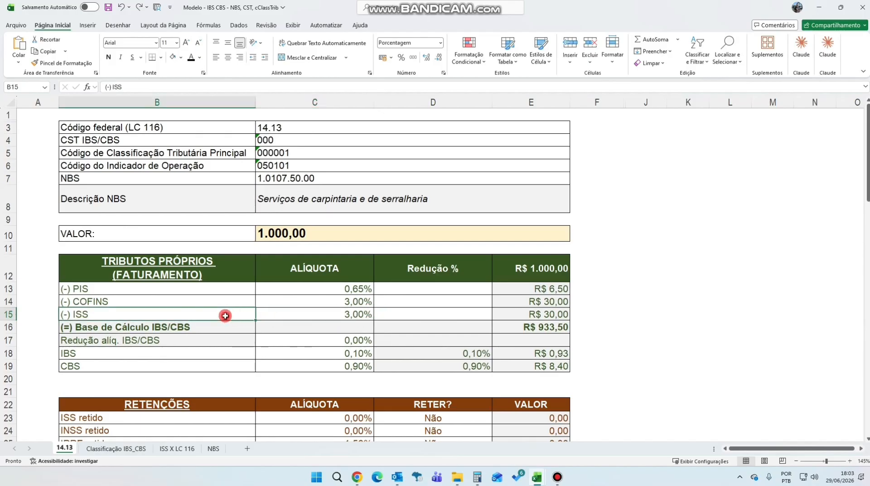
{"action": "left_click", "coordinate": [308, 305]}
{"action": "left_click", "coordinate": [307, 311]}
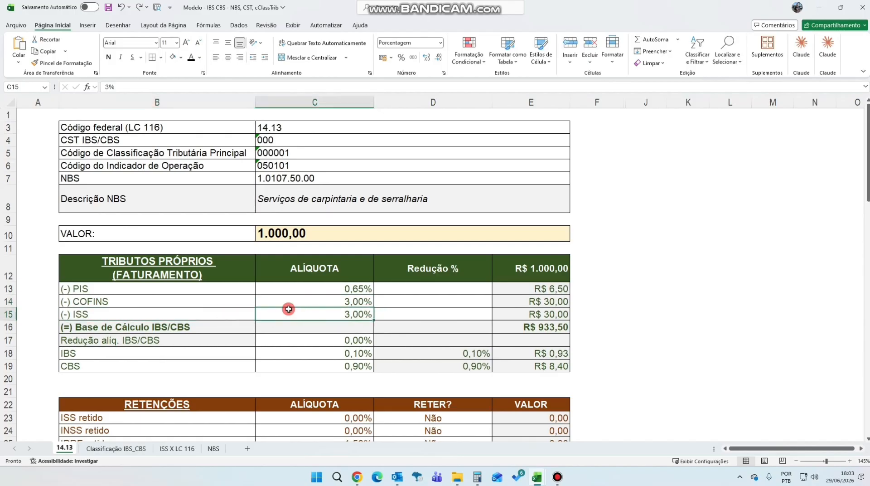
{"action": "left_click", "coordinate": [182, 450]}
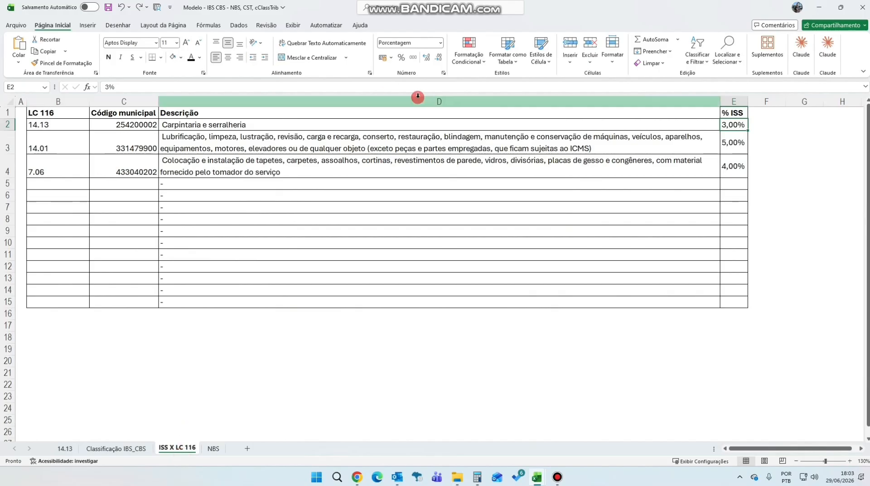
{"action": "left_click", "coordinate": [4, 126]}
{"action": "left_click", "coordinate": [43, 129]}
{"action": "left_click", "coordinate": [225, 127]}
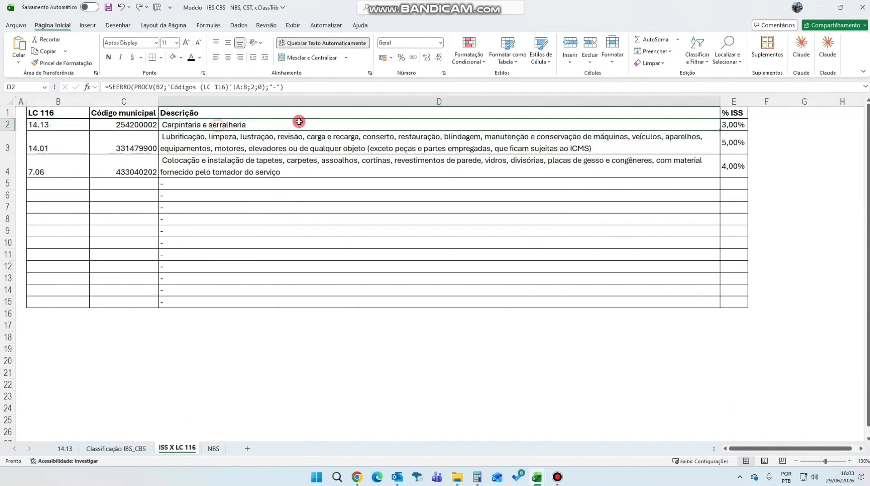
{"action": "left_click", "coordinate": [742, 125]}
{"action": "left_click", "coordinate": [67, 448]}
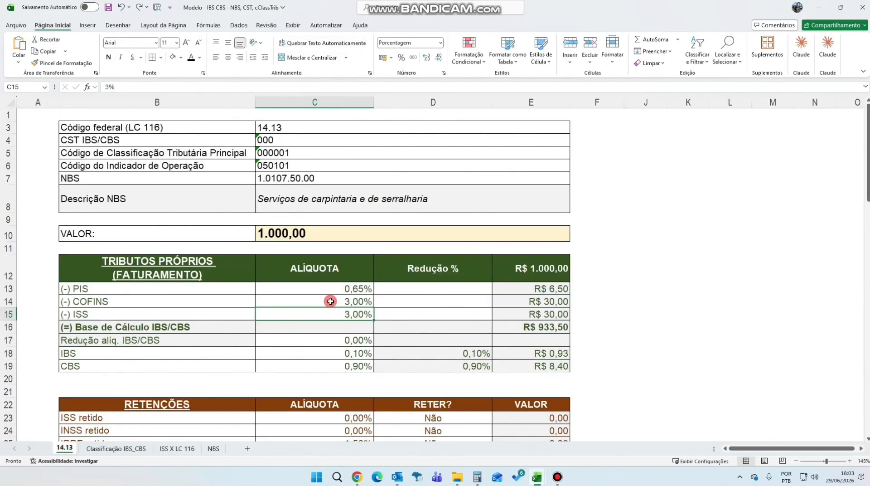
Step: Try the ISS rate at 2%, 5% and 4% on sheet 14.13, and set it back to 3%
{"action": "left_click", "coordinate": [339, 302]}
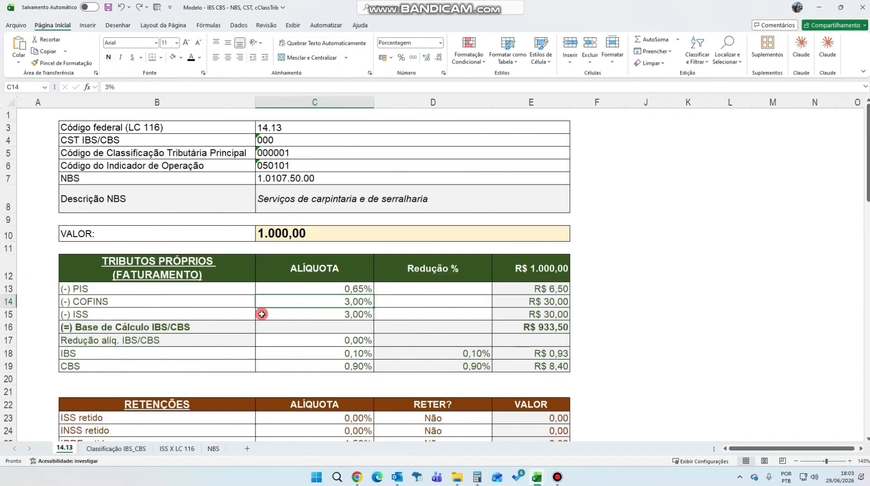
{"action": "left_click", "coordinate": [326, 316]}
{"action": "left_click", "coordinate": [359, 303]}
{"action": "left_click", "coordinate": [285, 316]}
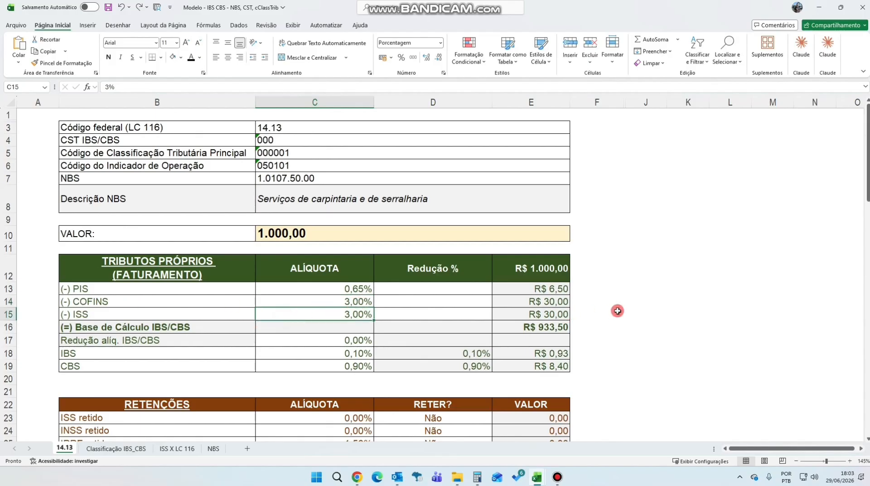
{"action": "type", "text": "2"}
{"action": "key", "text": "ctrl+Return"}
{"action": "type", "text": "5"}
{"action": "key", "text": "ctrl+Return"}
{"action": "type", "text": "4"}
{"action": "key", "text": "ctrl+Return"}
{"action": "type", "text": "3"}
{"action": "key", "text": "Tab"}
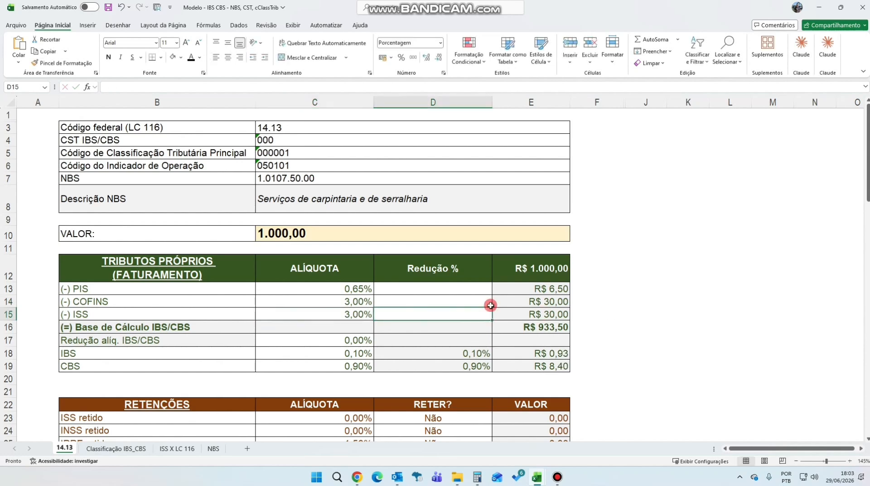
{"action": "left_click", "coordinate": [354, 317]}
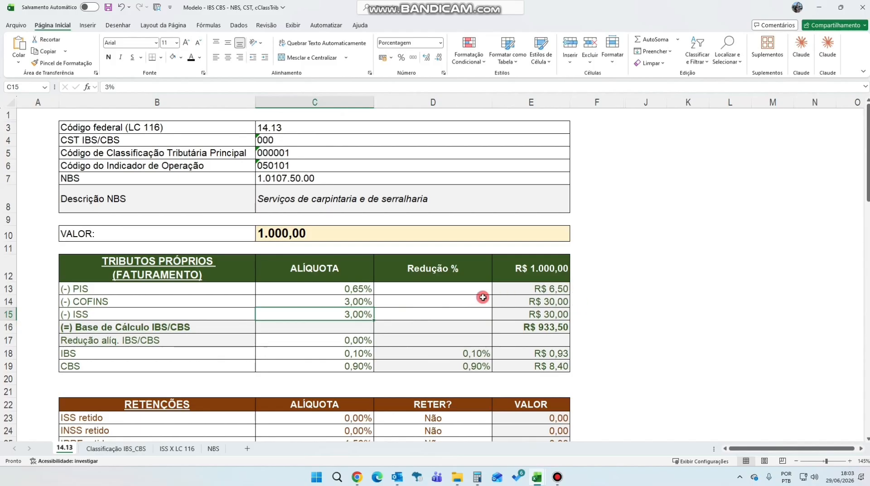
Step: Look up the PIS rate on sheet 14.13 and enter 0,65% as the PIS rate in the GissOnline invoice form
{"action": "left_click", "coordinate": [362, 288]}
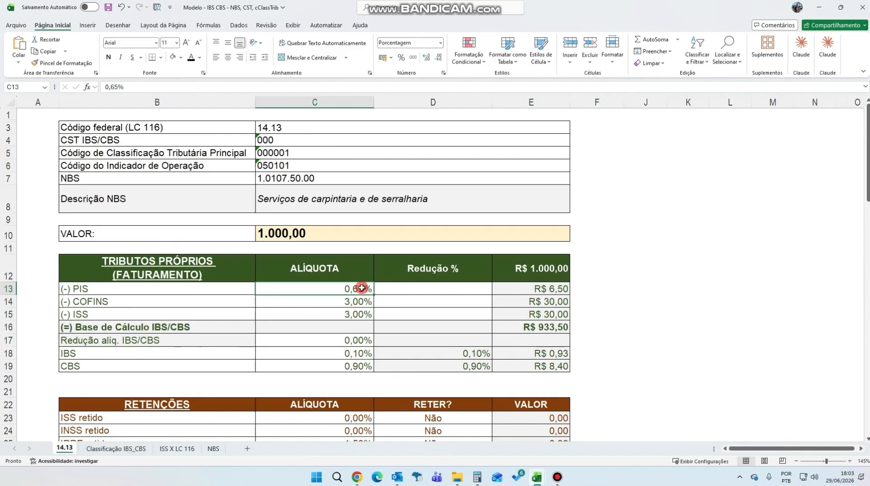
{"action": "left_click", "coordinate": [363, 477]}
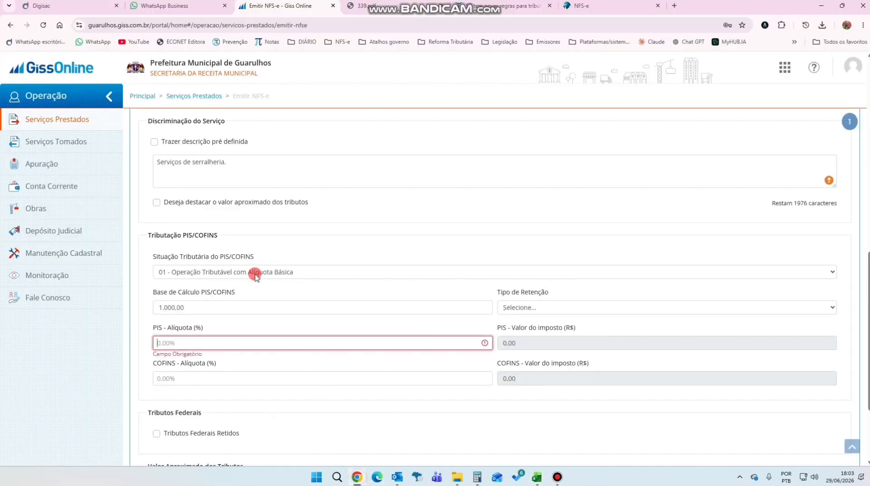
{"action": "left_click_drag", "start_coordinate": [154, 327], "coordinate": [201, 331]}
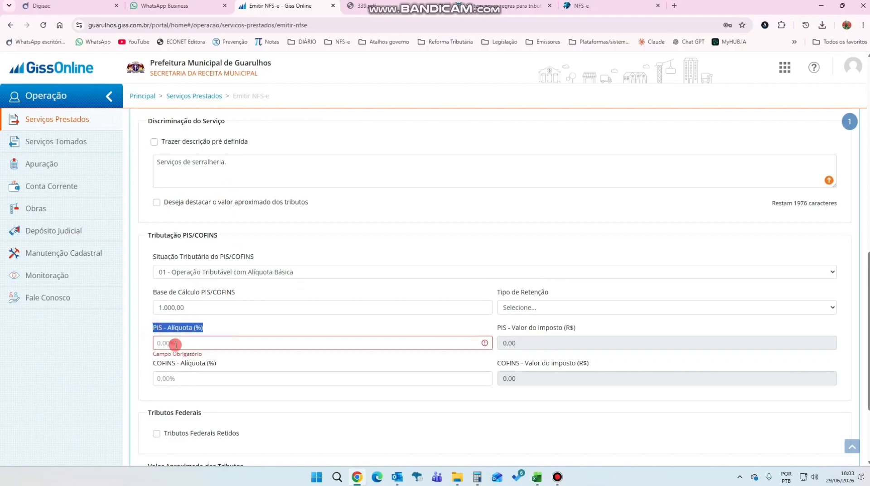
{"action": "triple_click", "coordinate": [154, 327]}
{"action": "left_click", "coordinate": [247, 322]}
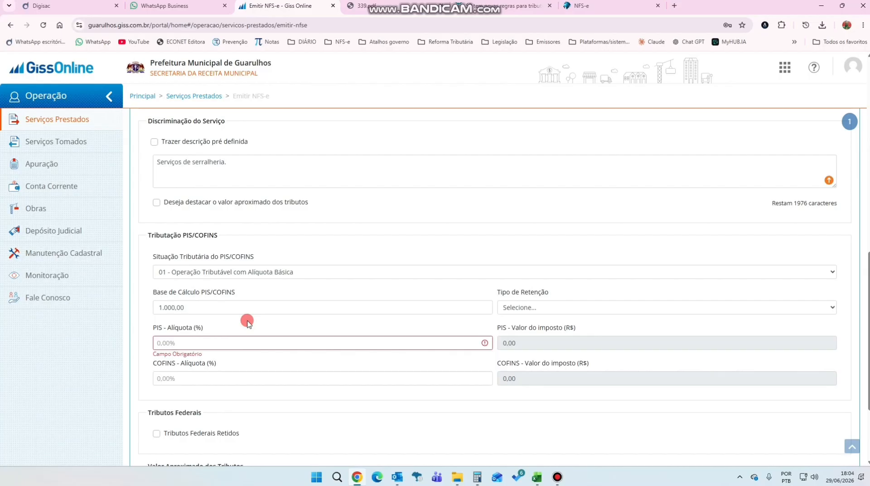
{"action": "triple_click", "coordinate": [191, 327]}
{"action": "left_click", "coordinate": [269, 325]}
{"action": "left_click", "coordinate": [187, 341]}
{"action": "type", "text": "65"}
Step: Check the COFINS rate in the workbook and set the COFINS rate in the invoice form to 3,00%
{"action": "key", "text": "alt+Tab"}
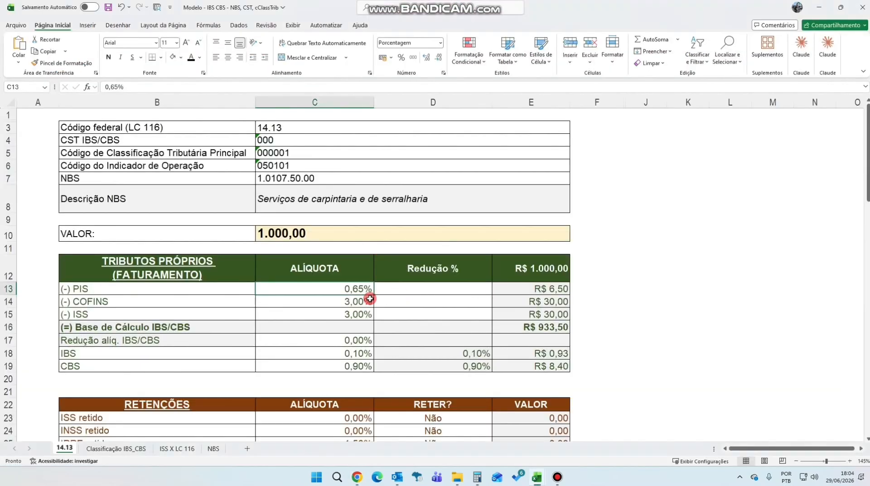
{"action": "key", "text": "alt+Tab"}
{"action": "left_click", "coordinate": [200, 374]}
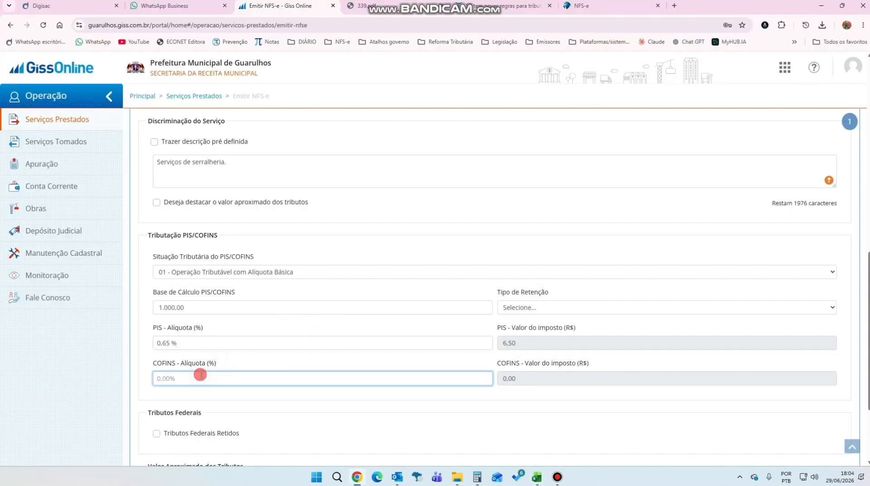
{"action": "left_click", "coordinate": [275, 322]}
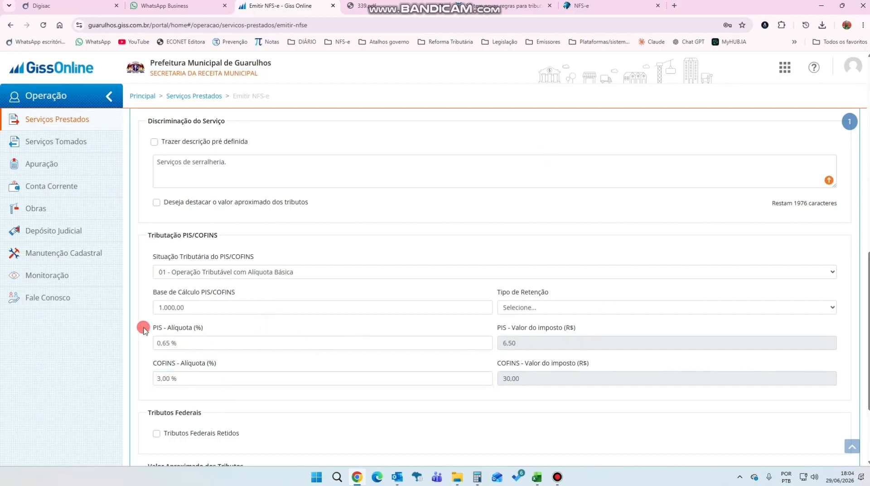
Step: Review the PIS and COFINS rate fields in the Tributação PIS/COFINS section
{"action": "left_click_drag", "start_coordinate": [143, 326], "coordinate": [203, 324]}
{"action": "left_click_drag", "start_coordinate": [150, 363], "coordinate": [219, 364]}
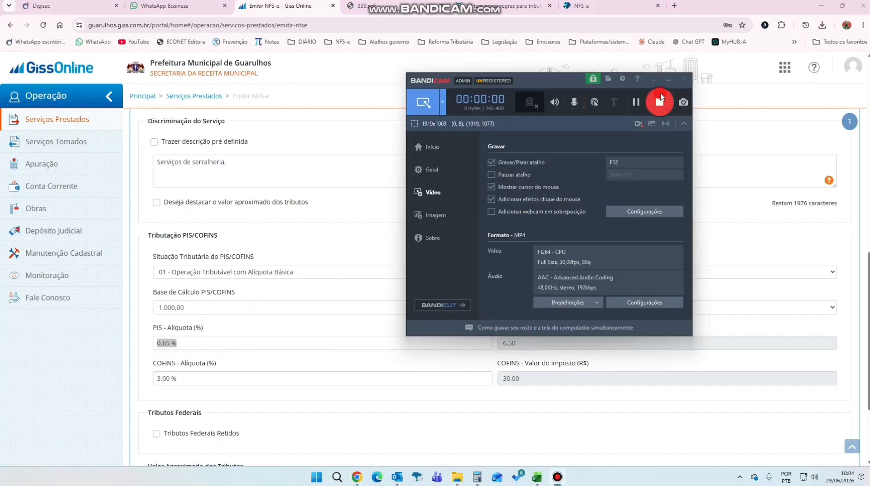
{"action": "left_click", "coordinate": [654, 80]}
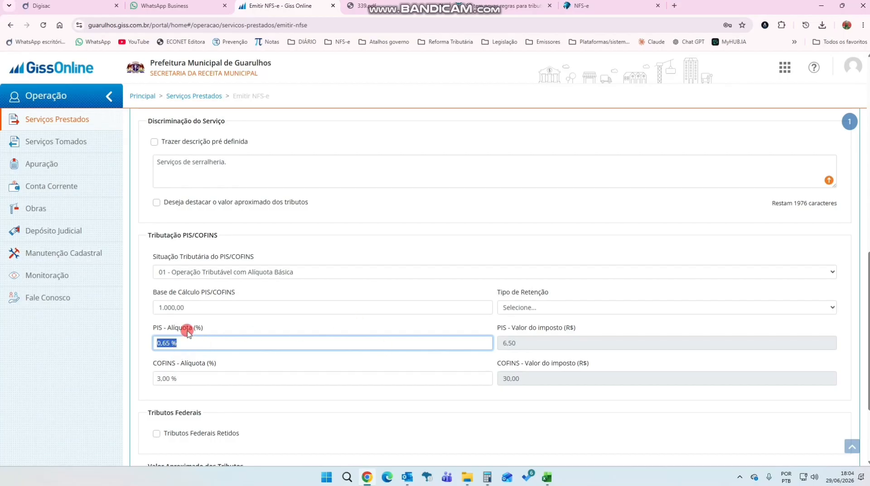
{"action": "triple_click", "coordinate": [179, 327]}
{"action": "triple_click", "coordinate": [171, 363]}
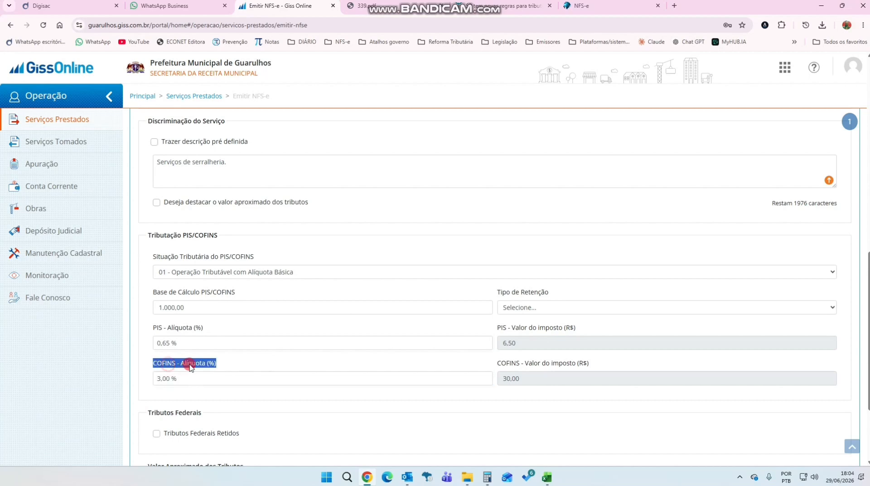
{"action": "left_click", "coordinate": [196, 352]}
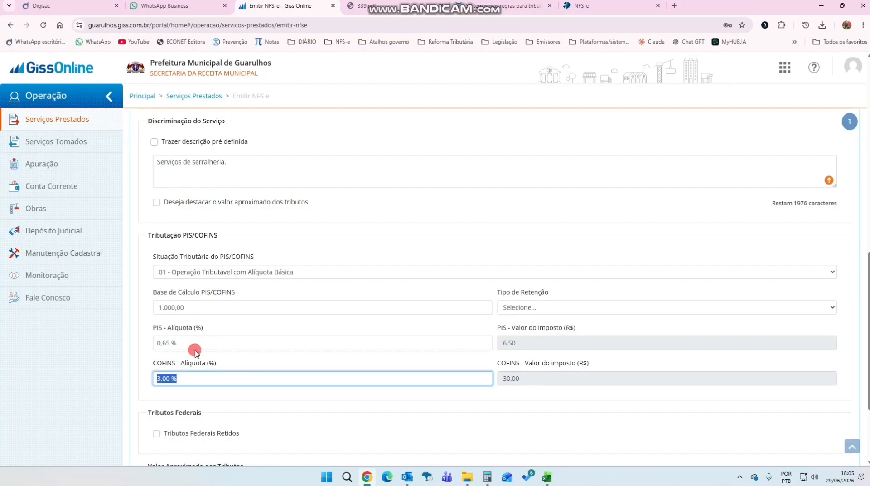
Step: Switch to the Excel workbook and examine the formulas for PIS, COFINS, ISS and the IBS/CBS calculation base on sheet 14.13
{"action": "key", "text": "alt+Tab"}
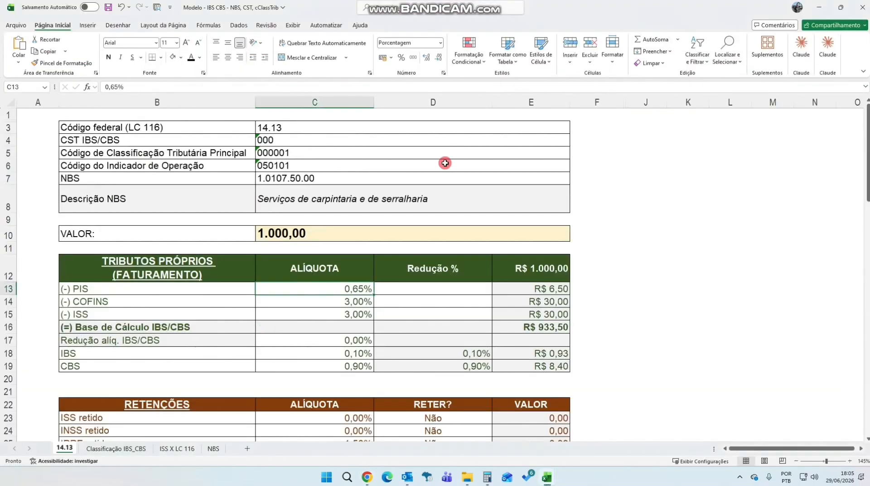
{"action": "left_click", "coordinate": [546, 273]}
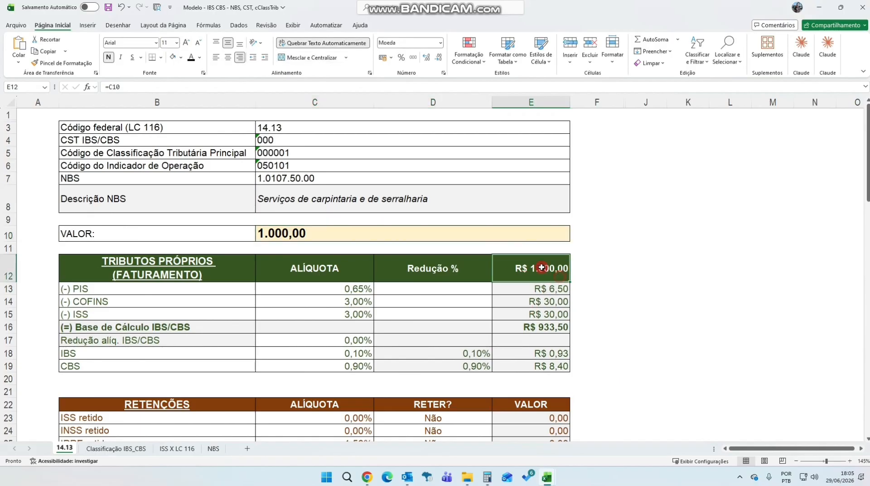
{"action": "left_click", "coordinate": [537, 289]}
{"action": "left_click", "coordinate": [541, 304]}
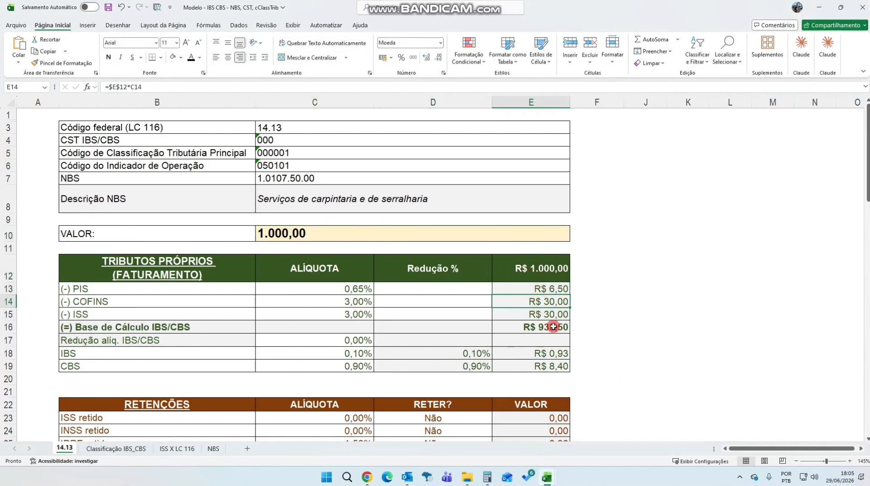
{"action": "left_click", "coordinate": [539, 314]}
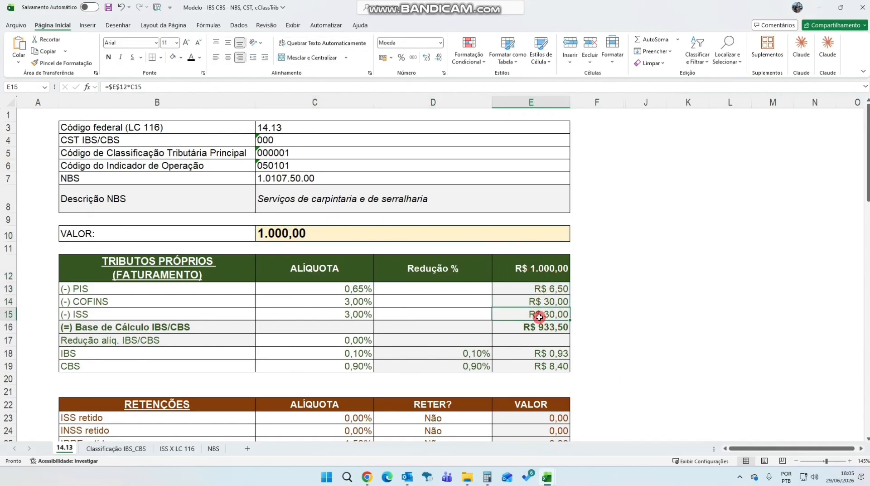
{"action": "left_click", "coordinate": [10, 315]}
{"action": "left_click", "coordinate": [11, 327]}
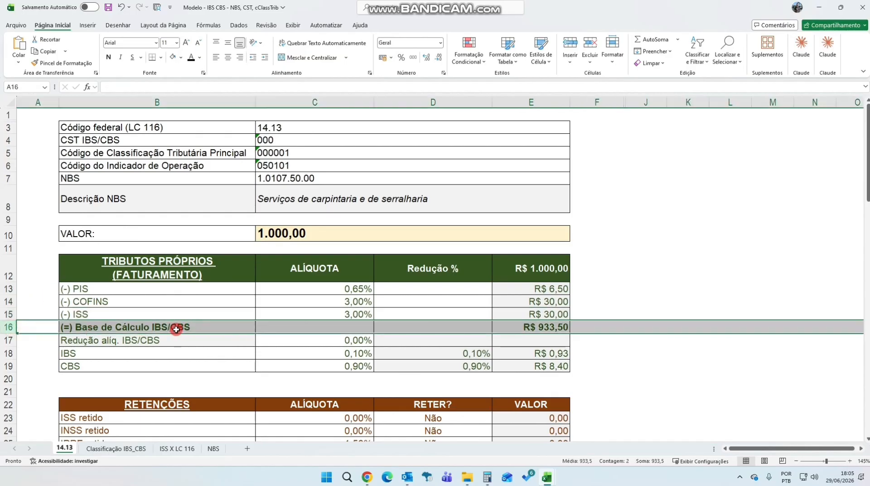
{"action": "left_click", "coordinate": [537, 325]}
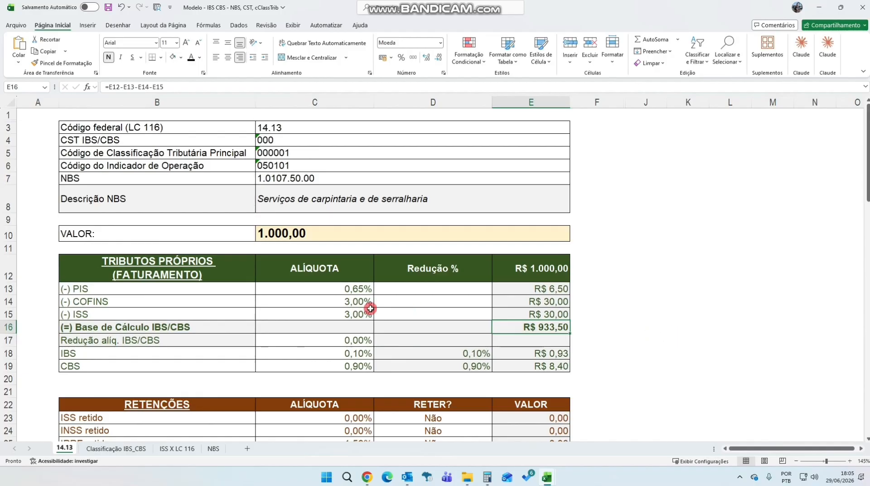
{"action": "left_click", "coordinate": [353, 289]}
{"action": "left_click", "coordinate": [346, 302]}
{"action": "left_click", "coordinate": [341, 318]}
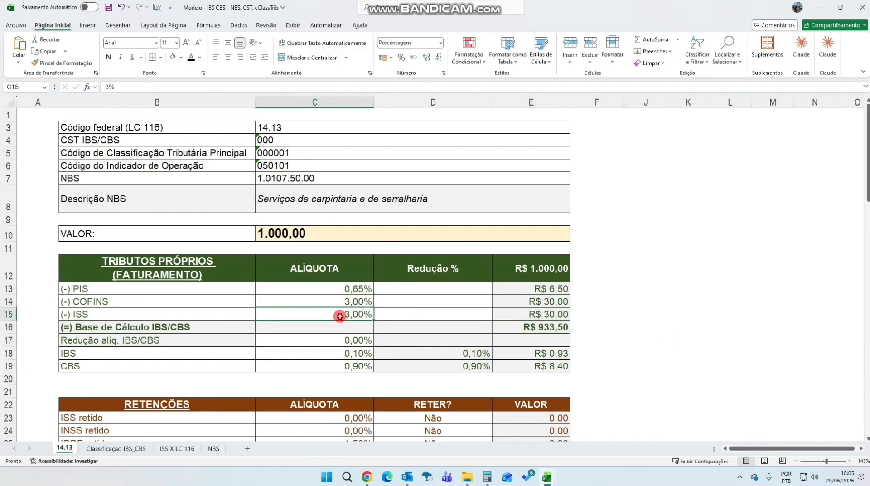
{"action": "left_click", "coordinate": [526, 327]}
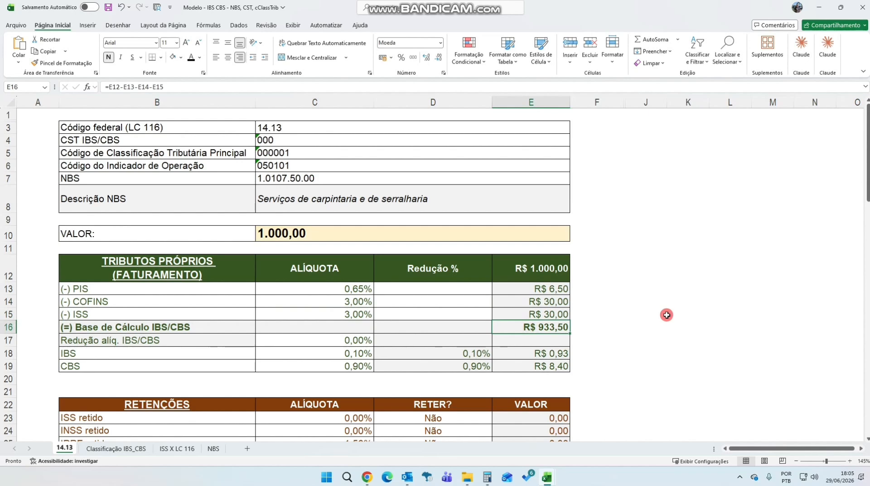
Step: Review the PIS, COFINS and ISS deduction rows against the Base de Cálculo IBS/CBS row
{"action": "left_click", "coordinate": [8, 327]}
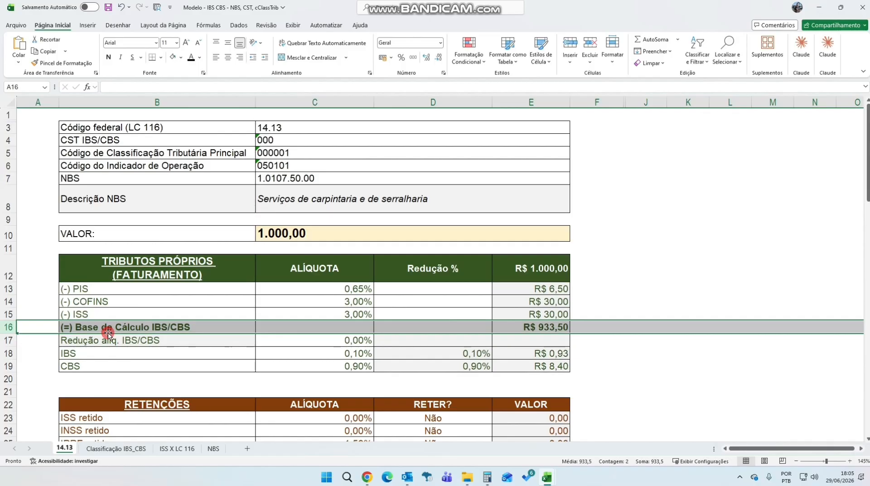
{"action": "left_click", "coordinate": [90, 290]}
{"action": "left_click", "coordinate": [86, 302]}
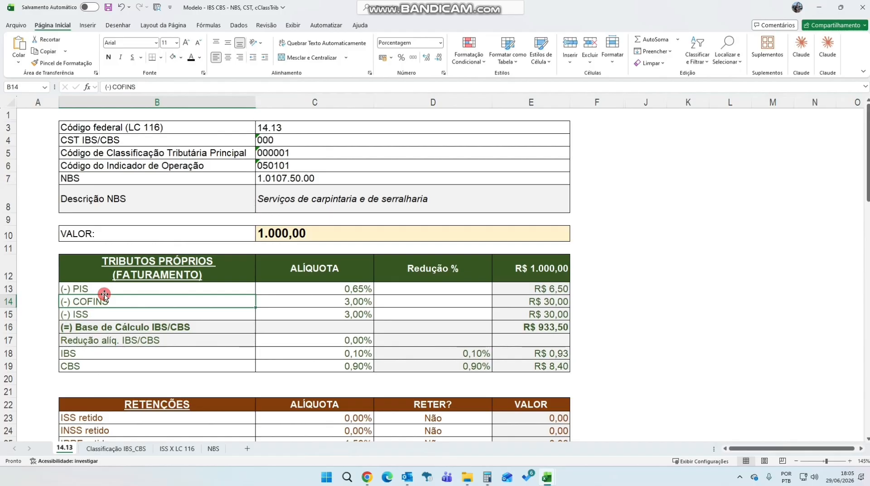
{"action": "left_click", "coordinate": [95, 314]}
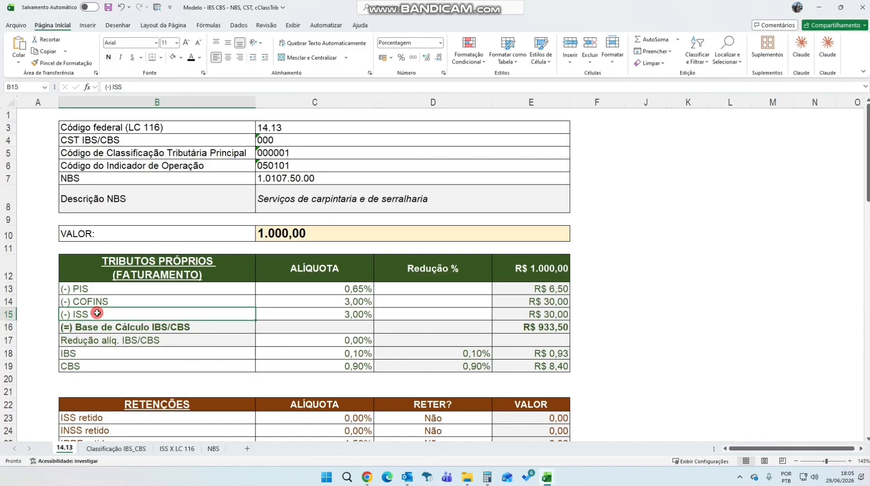
{"action": "left_click", "coordinate": [8, 314]}
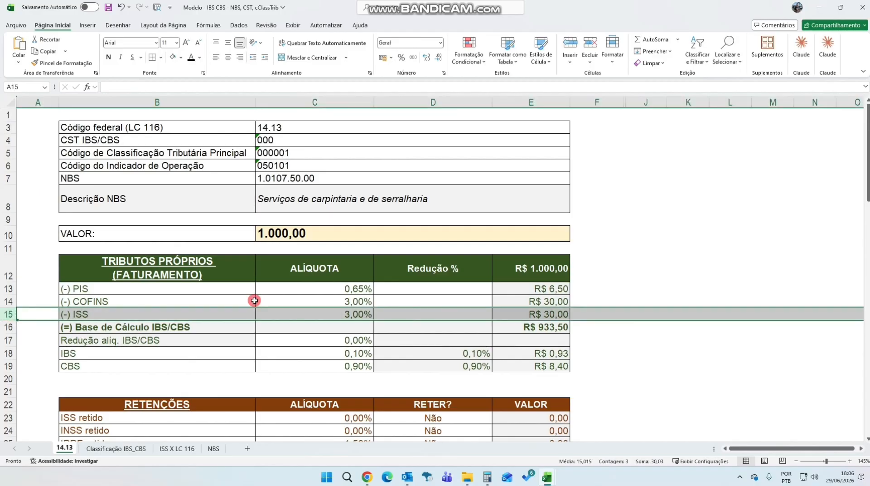
{"action": "left_click", "coordinate": [529, 327]}
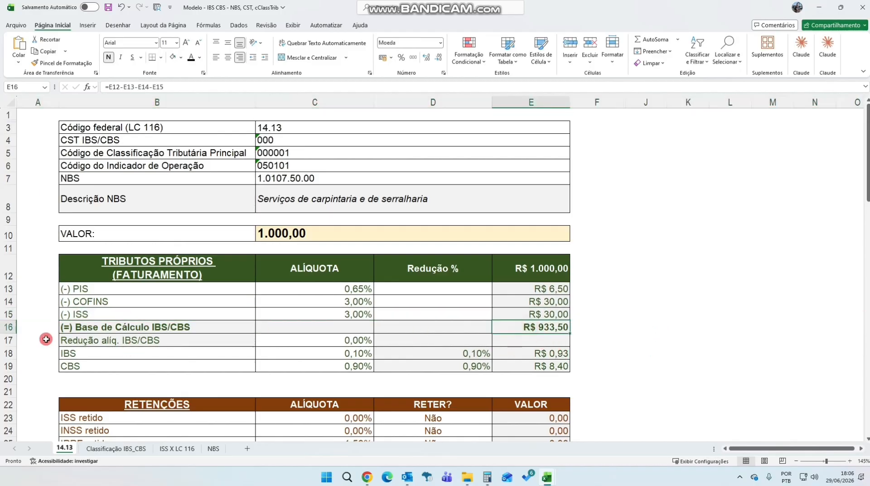
{"action": "left_click", "coordinate": [10, 327]}
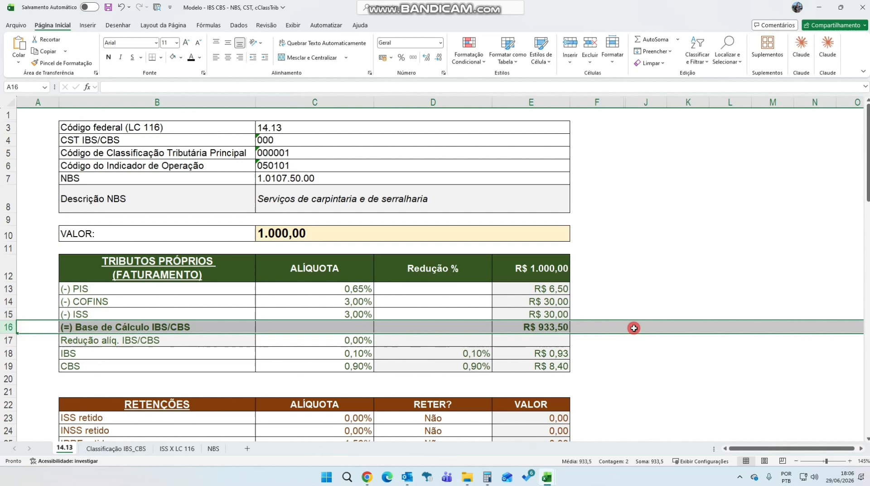
Step: Trace the calculation from the service value through the PIS, COFINS and ISS amounts to the IBS/CBS base
{"action": "left_click", "coordinate": [542, 271]}
{"action": "left_click", "coordinate": [542, 288]}
{"action": "left_click", "coordinate": [541, 301]}
{"action": "left_click", "coordinate": [542, 315]}
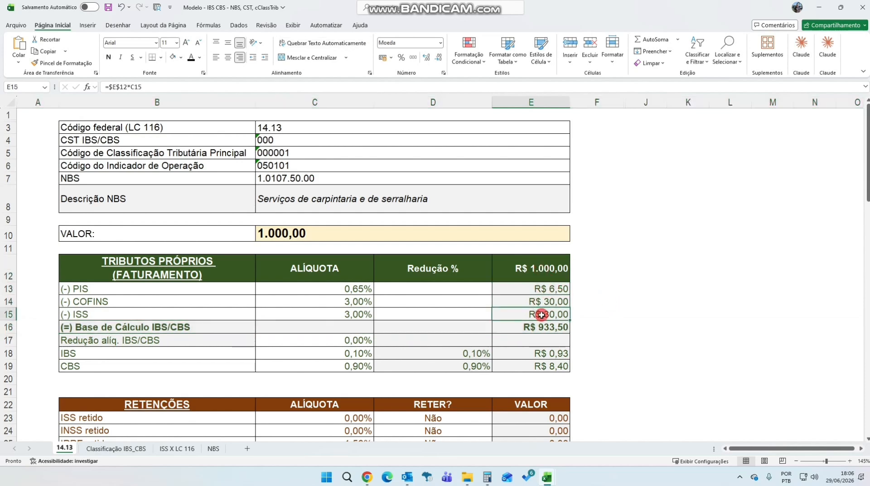
{"action": "left_click", "coordinate": [538, 328]}
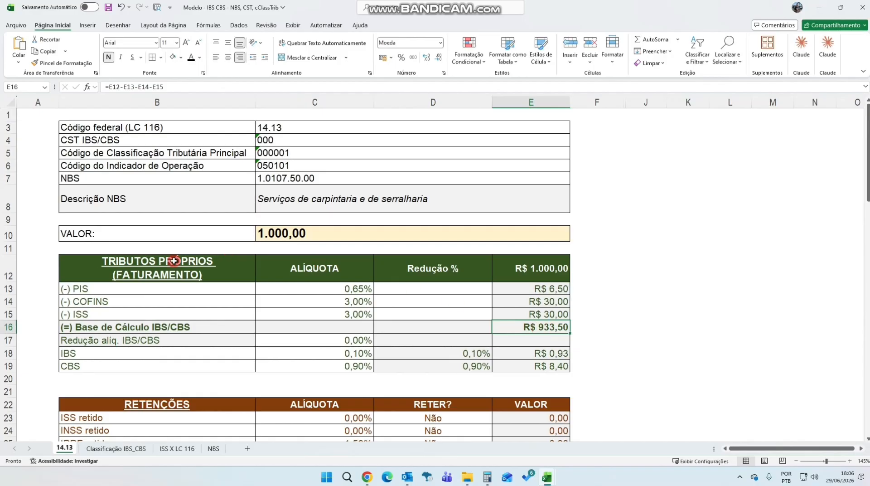
{"action": "left_click_drag", "start_coordinate": [12, 289], "coordinate": [15, 297]}
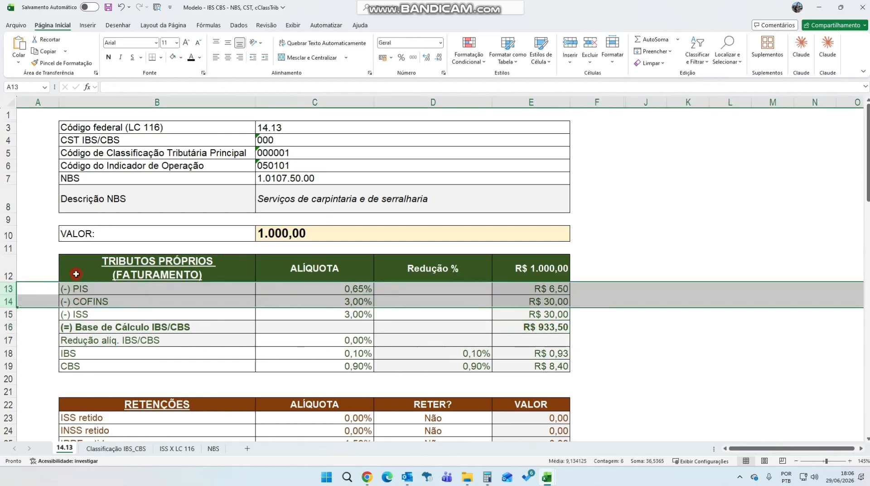
{"action": "left_click", "coordinate": [188, 262]}
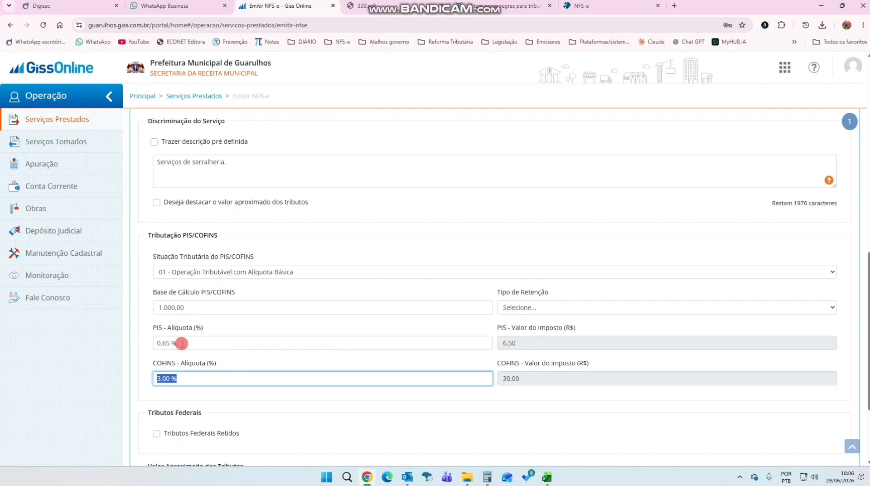
Step: Set the Tipo de Retenção for PIS/COFINS to 00 - PIS/COFINS/CSLL Não Retidos
{"action": "left_click", "coordinate": [181, 329]}
{"action": "left_click", "coordinate": [182, 329]}
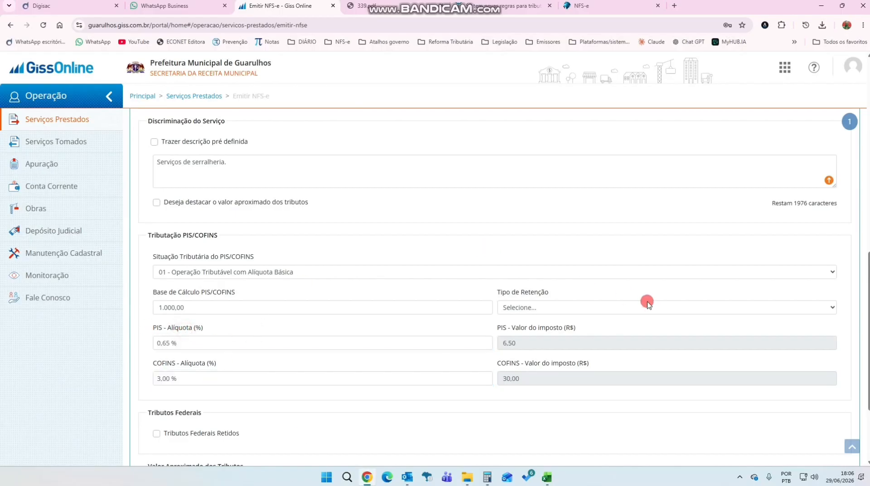
{"action": "left_click", "coordinate": [578, 307]}
{"action": "left_click_drag", "start_coordinate": [507, 292], "coordinate": [568, 296]}
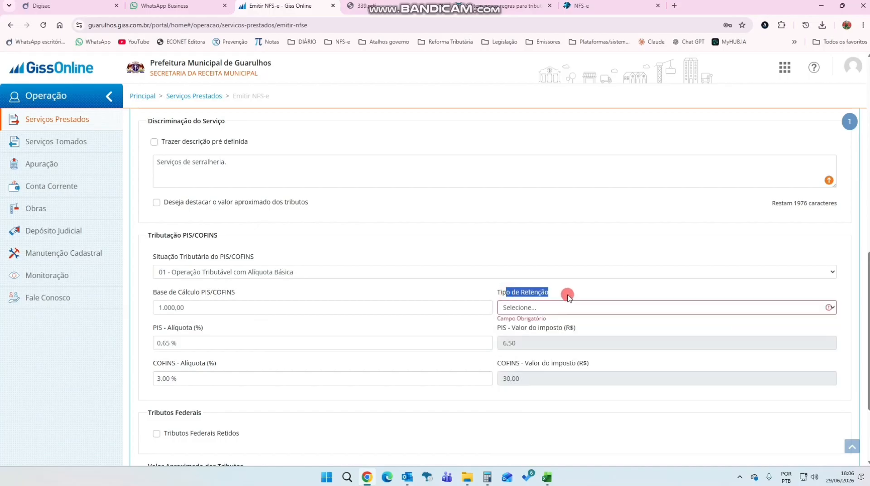
{"action": "left_click", "coordinate": [565, 308]}
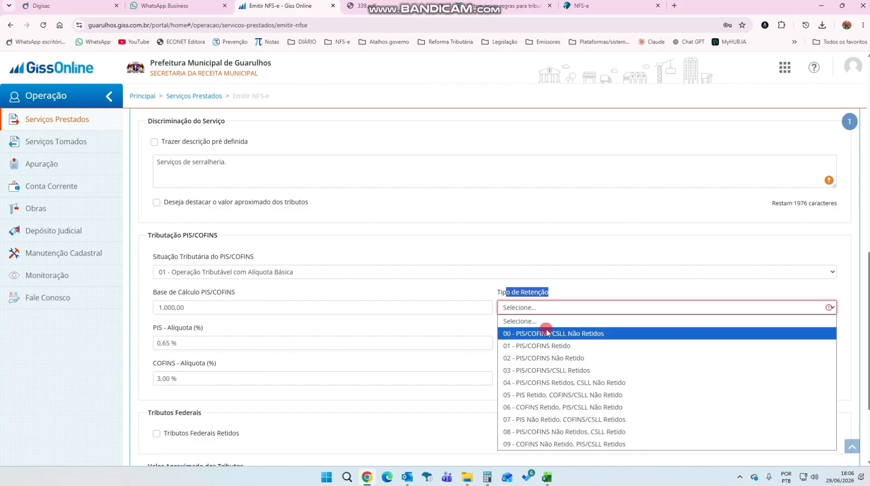
{"action": "left_click", "coordinate": [569, 334]}
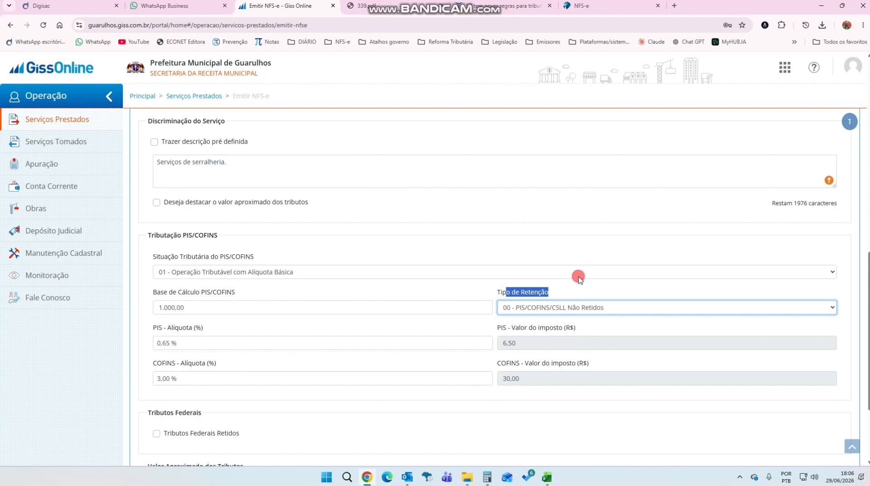
Step: Try Tipo de Retenção 03 - PIS/COFINS/CSLL Retidos to compare the resulting form fields, and restore 00 - PIS/COFINS/CSLL Não Retidos
{"action": "left_click", "coordinate": [560, 306]}
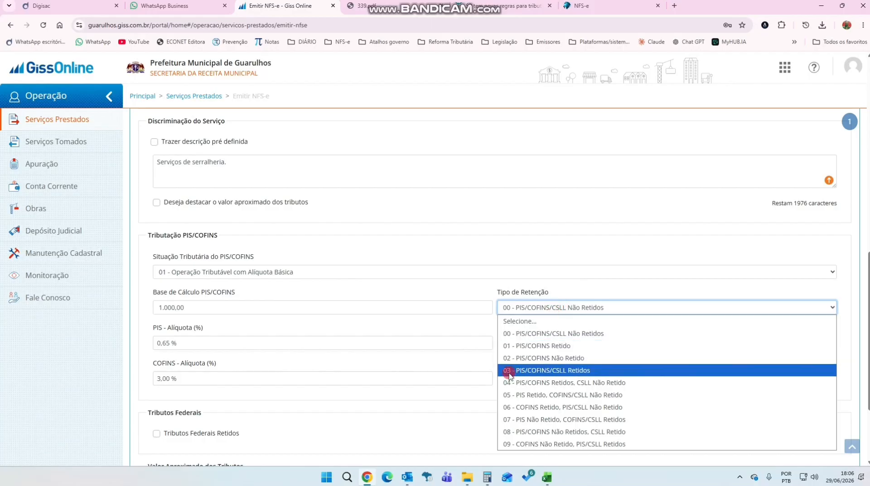
{"action": "left_click", "coordinate": [550, 373]}
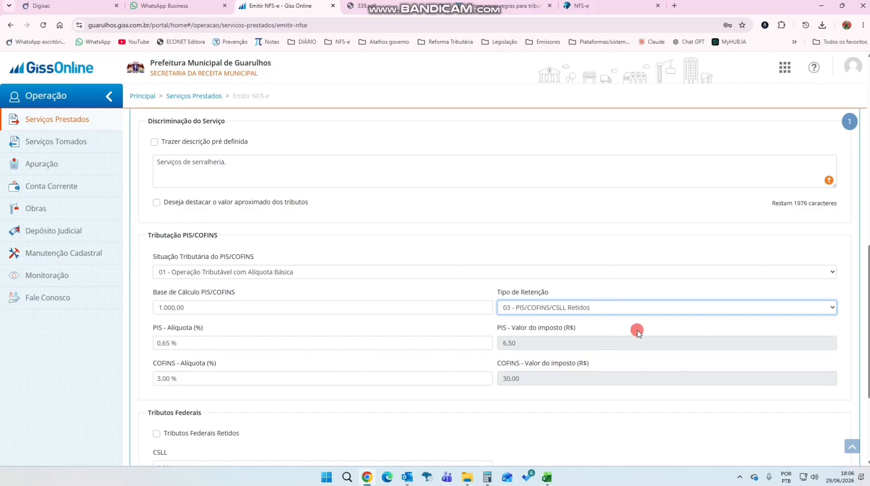
{"action": "scroll", "coordinate": [607, 265], "scroll_direction": "down", "scroll_amount": 1}
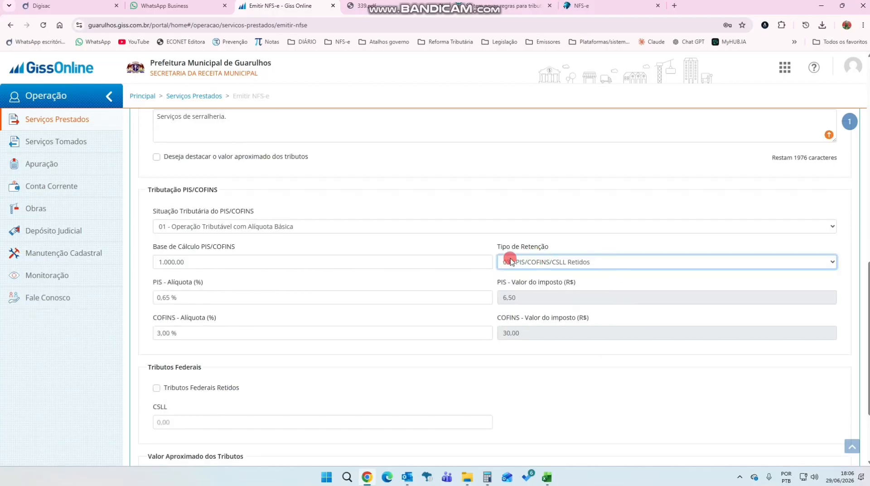
{"action": "left_click", "coordinate": [564, 261]}
{"action": "left_click", "coordinate": [574, 285]}
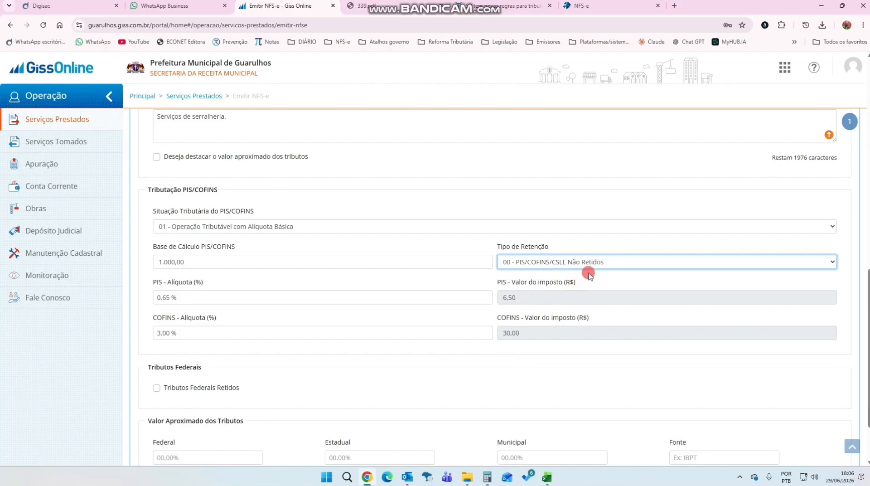
{"action": "left_click", "coordinate": [594, 262]}
{"action": "left_click", "coordinate": [529, 323]}
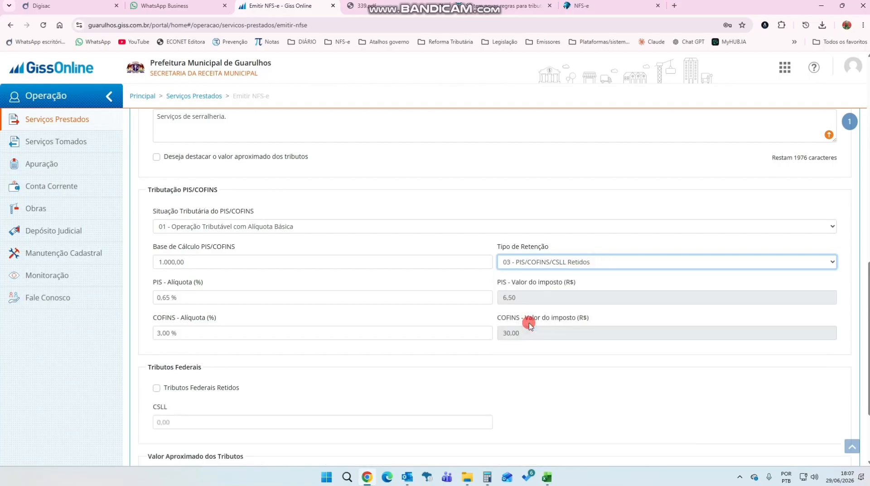
{"action": "left_click", "coordinate": [561, 262]}
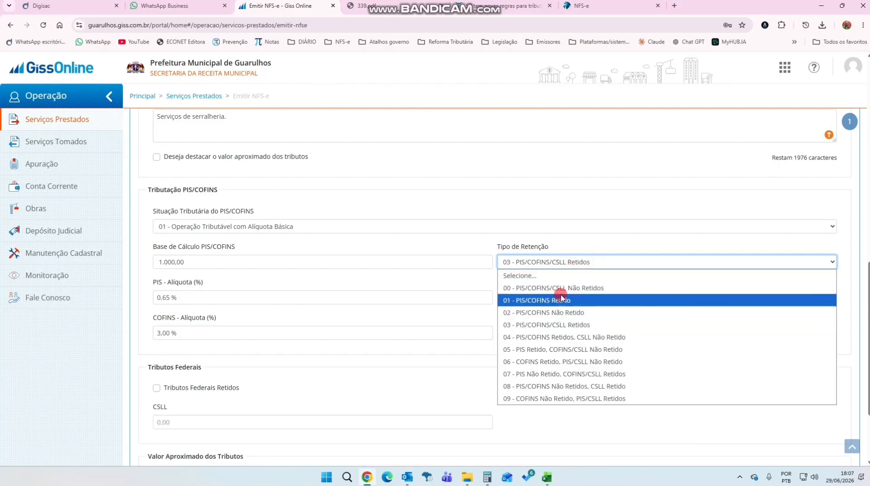
{"action": "left_click", "coordinate": [561, 292]}
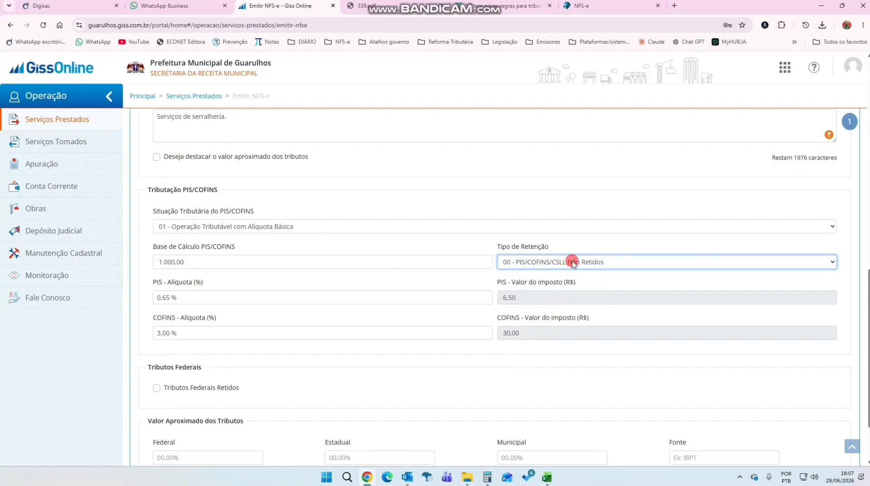
Step: Check the PIS and COFINS rates against the selected retention type
{"action": "scroll", "coordinate": [340, 295], "scroll_direction": "down", "scroll_amount": 2}
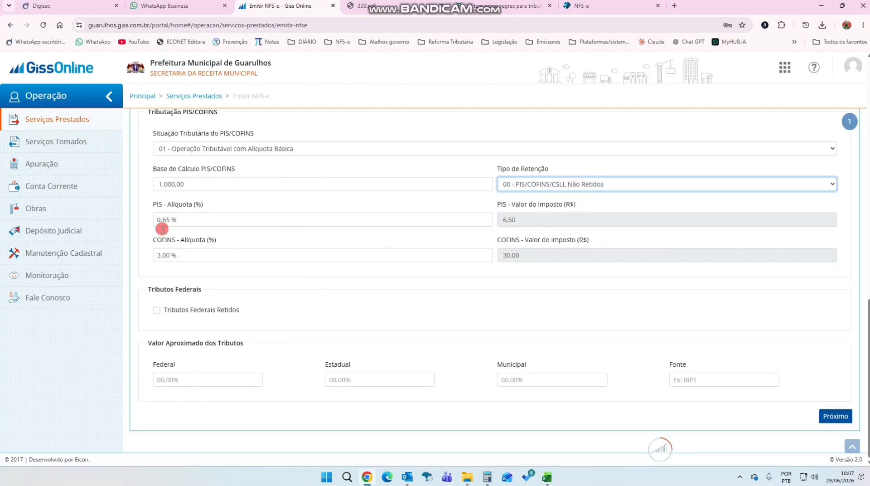
{"action": "left_click", "coordinate": [155, 217]}
{"action": "left_click_drag", "start_coordinate": [185, 260], "coordinate": [119, 245]}
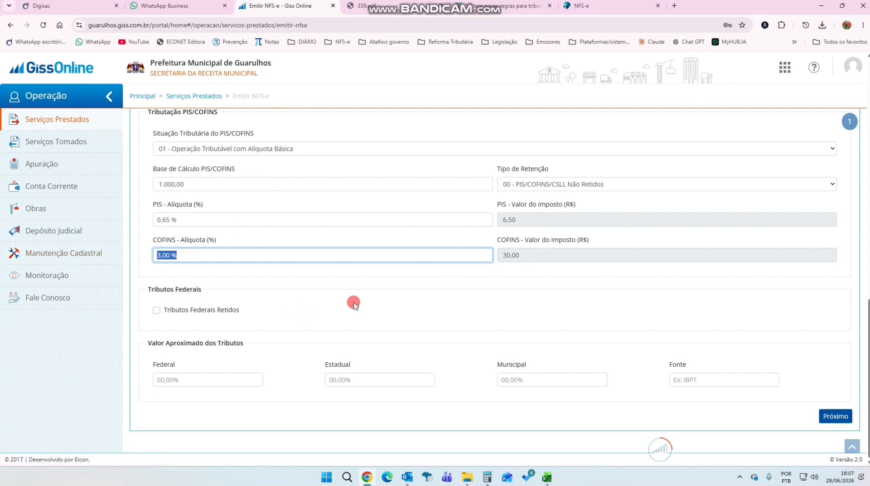
{"action": "left_click", "coordinate": [420, 276]}
Step: Turn Tributos Federais Retidos on and off to inspect its IR and INSS withholding fields
{"action": "left_click", "coordinate": [156, 310]}
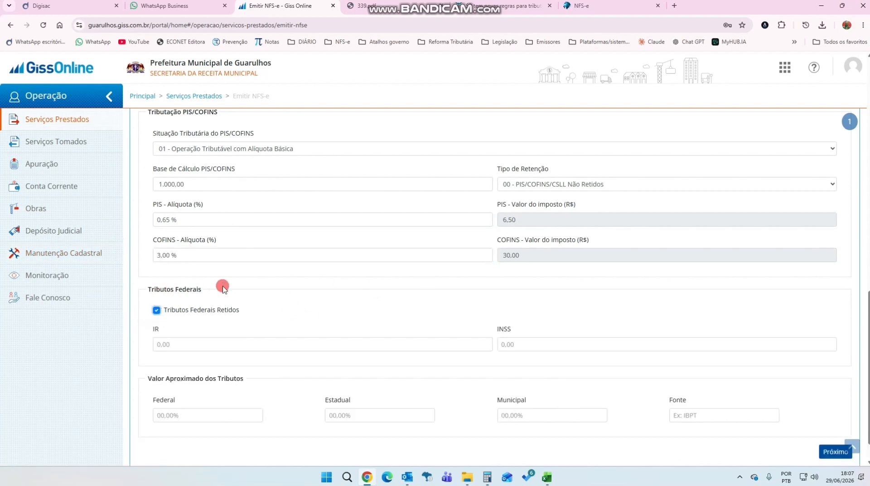
{"action": "left_click", "coordinate": [207, 343]}
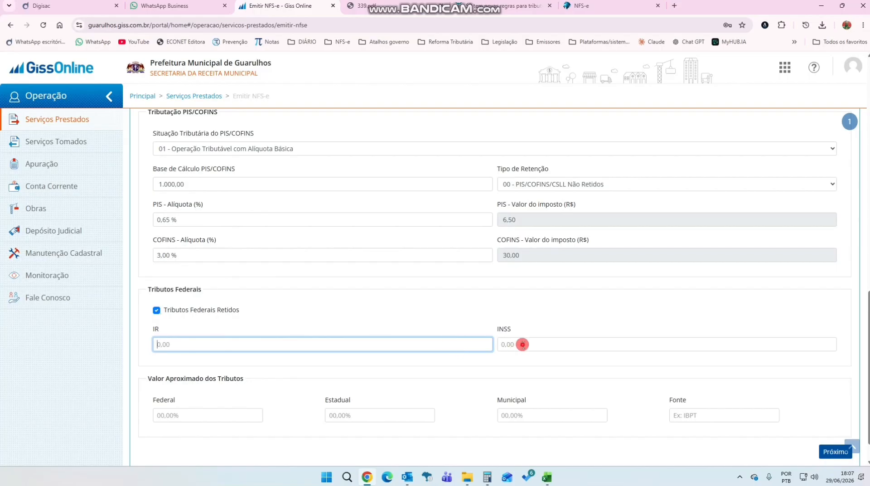
{"action": "left_click", "coordinate": [518, 344]}
{"action": "left_click", "coordinate": [446, 346]}
{"action": "left_click", "coordinate": [156, 310]}
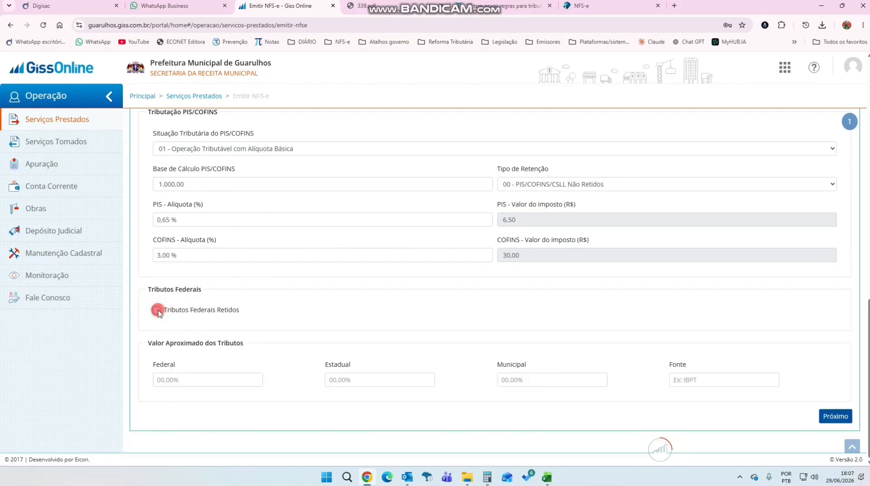
{"action": "left_click", "coordinate": [156, 311]}
{"action": "left_click", "coordinate": [157, 311]}
{"action": "left_click", "coordinate": [157, 311]}
{"action": "left_click", "coordinate": [179, 344]}
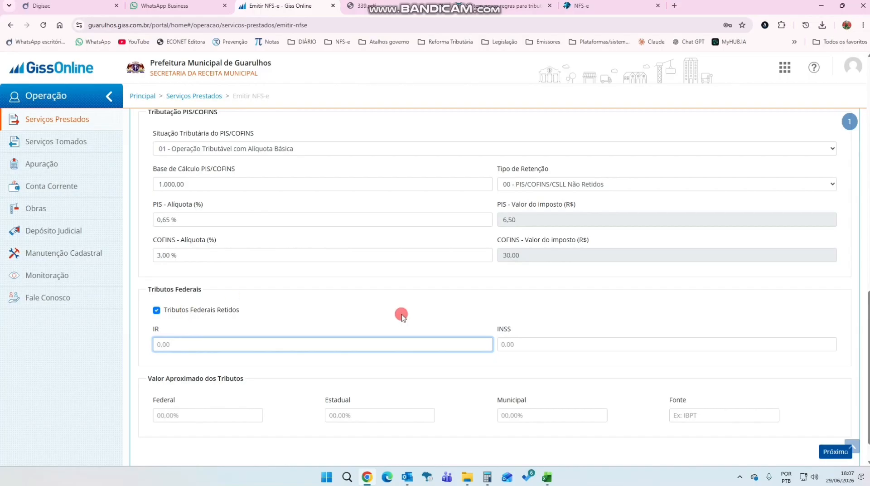
{"action": "left_click", "coordinate": [539, 342]}
{"action": "left_click", "coordinate": [156, 310]}
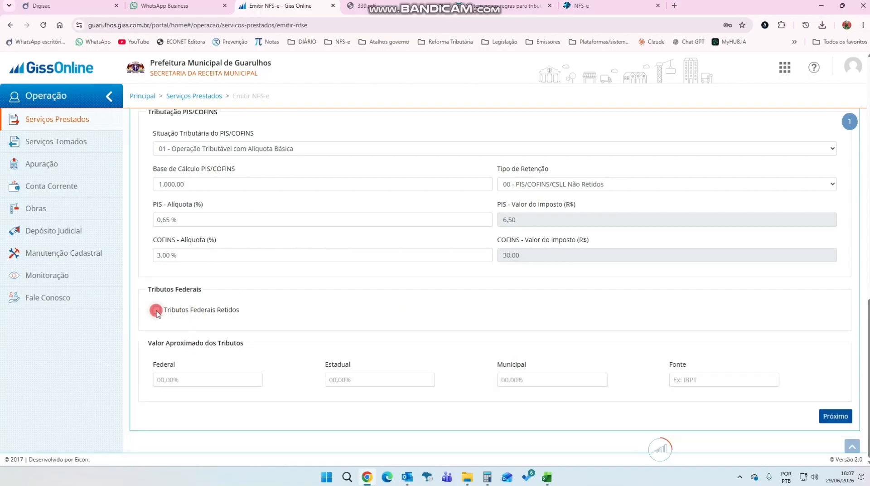
Step: Enable Tributos Federais Retidos and go to the IR amount field
{"action": "left_click", "coordinate": [156, 311]}
{"action": "left_click_drag", "start_coordinate": [258, 309], "coordinate": [511, 350]}
{"action": "left_click", "coordinate": [510, 346]}
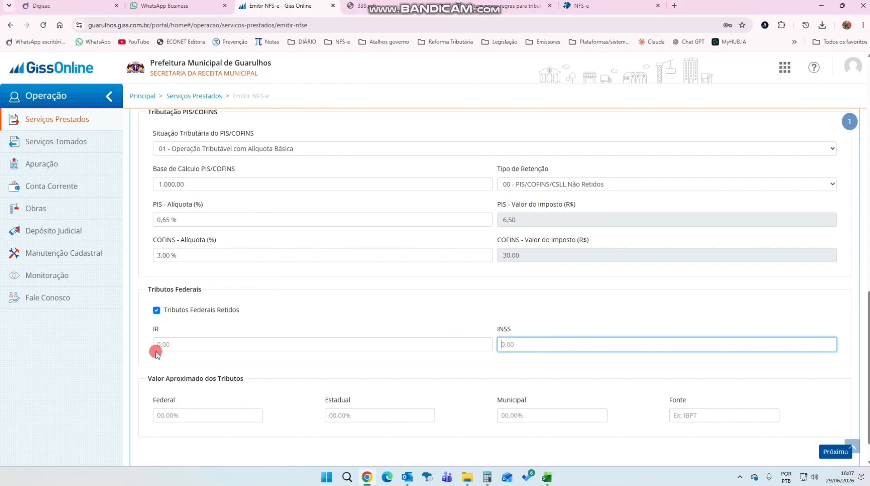
{"action": "left_click", "coordinate": [172, 344]}
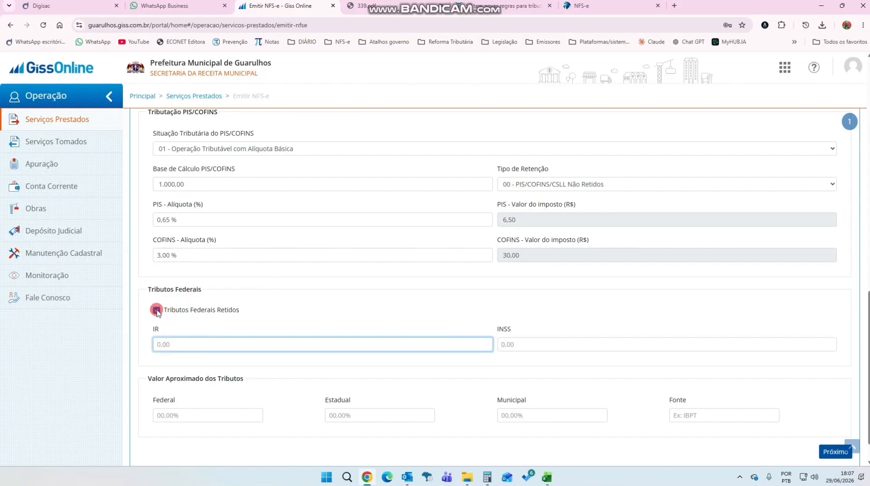
Step: Switch to the Excel workbook and examine the Retenções table on sheet 14.13, comparing it with the retention type in the NFS-e form
{"action": "key", "text": "alt+Tab"}
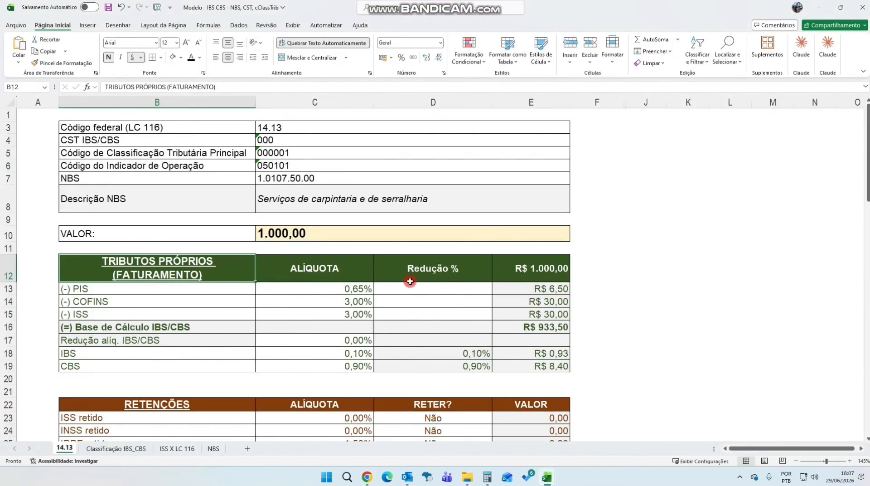
{"action": "key", "text": "alt+Tab"}
{"action": "key", "text": "alt+Tab"}
{"action": "scroll", "coordinate": [371, 286], "scroll_direction": "down", "scroll_amount": 3}
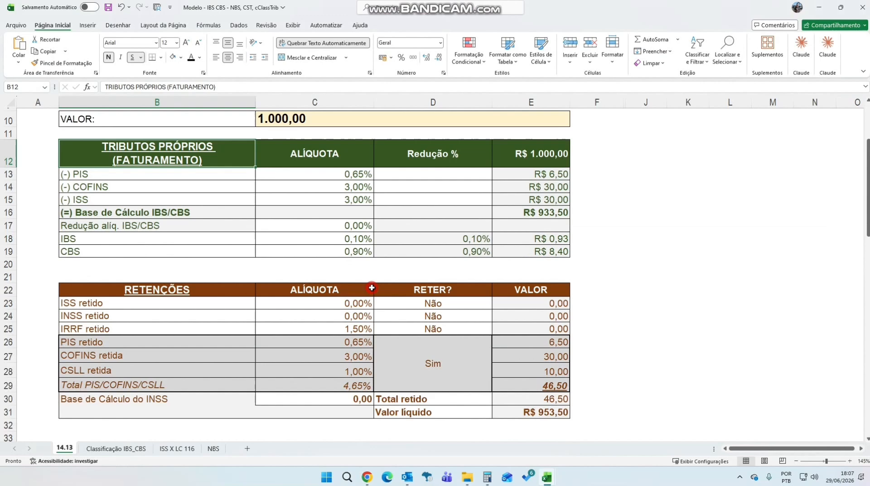
{"action": "left_click", "coordinate": [627, 255]}
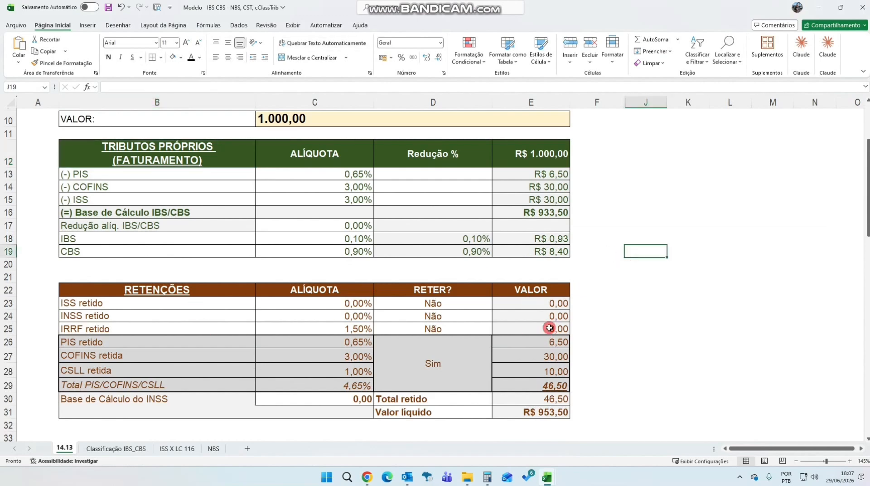
{"action": "key", "text": "alt+Tab"}
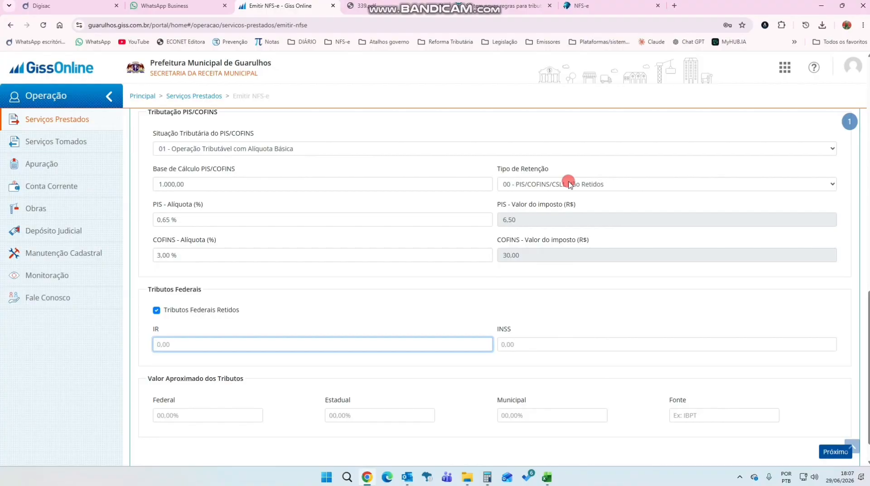
{"action": "key", "text": "alt+Tab"}
{"action": "scroll", "coordinate": [272, 267], "scroll_direction": "down", "scroll_amount": 1}
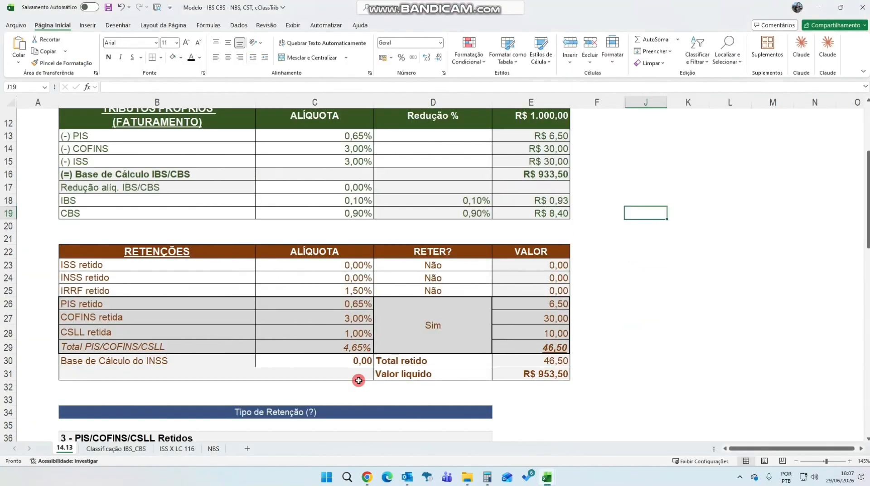
{"action": "left_click_drag", "start_coordinate": [230, 256], "coordinate": [547, 373]}
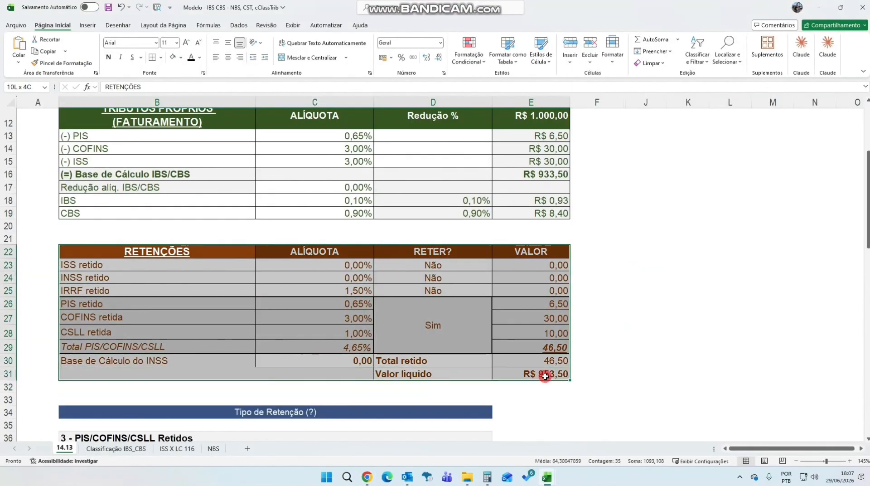
{"action": "left_click", "coordinate": [291, 278]}
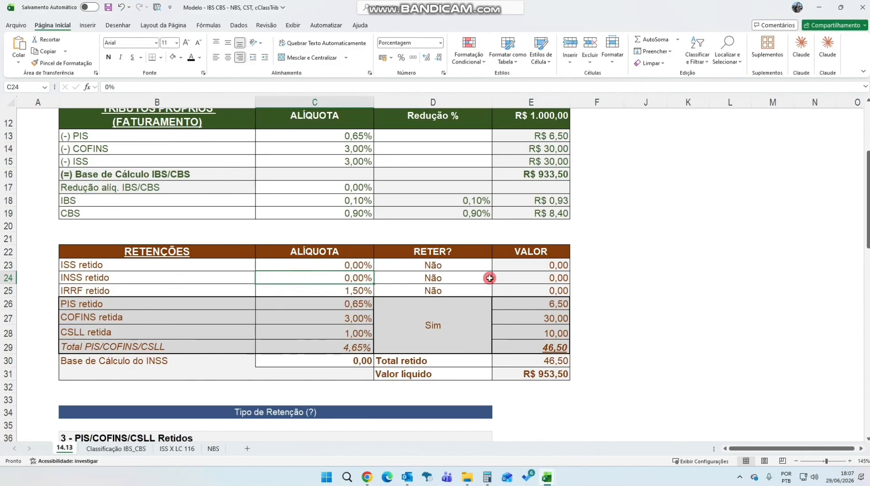
Step: Set the INSS retido rate to 11% and its Reter? option to Sim in the Retenções table
{"action": "left_click", "coordinate": [89, 279]}
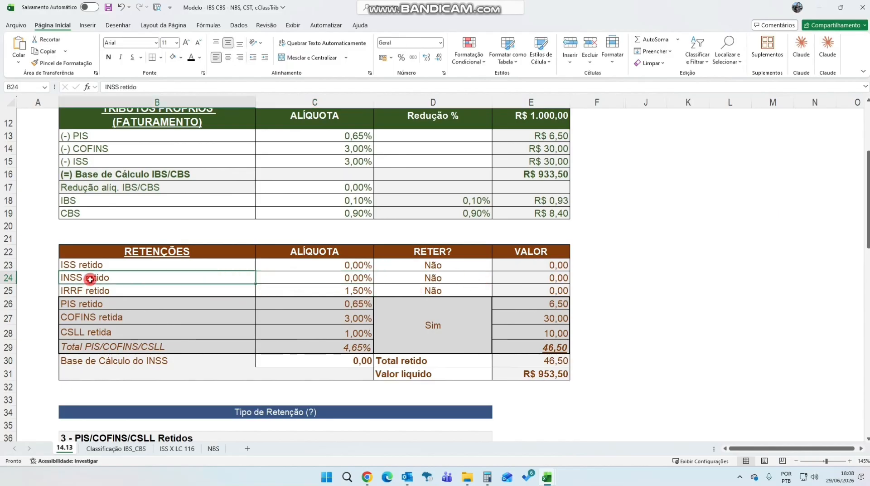
{"action": "left_click", "coordinate": [326, 281]}
{"action": "type", "text": "11"}
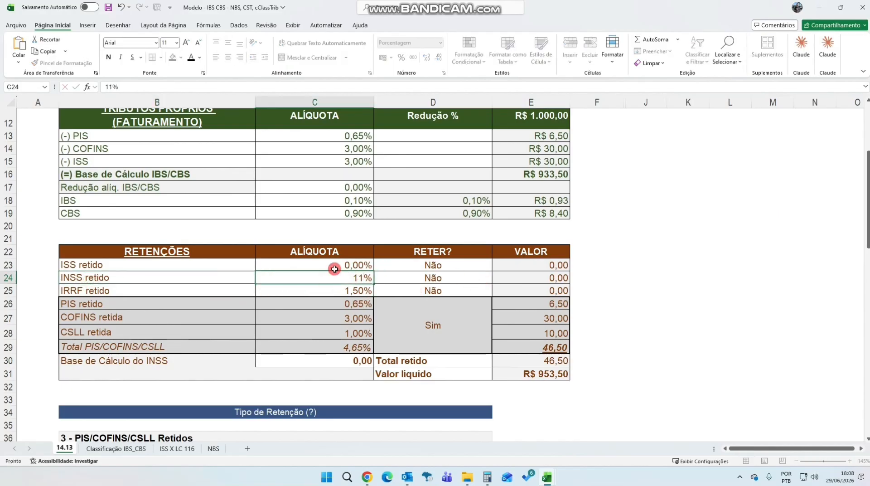
{"action": "key", "text": "Tab"}
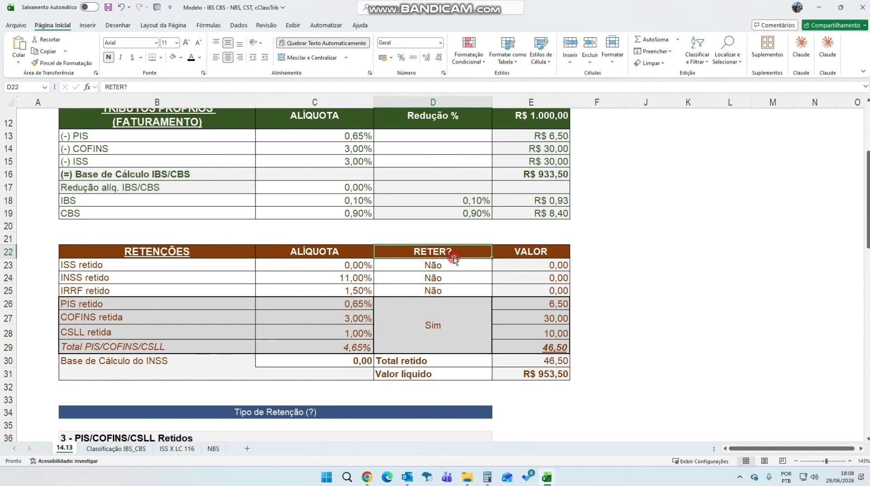
{"action": "left_click", "coordinate": [497, 279]}
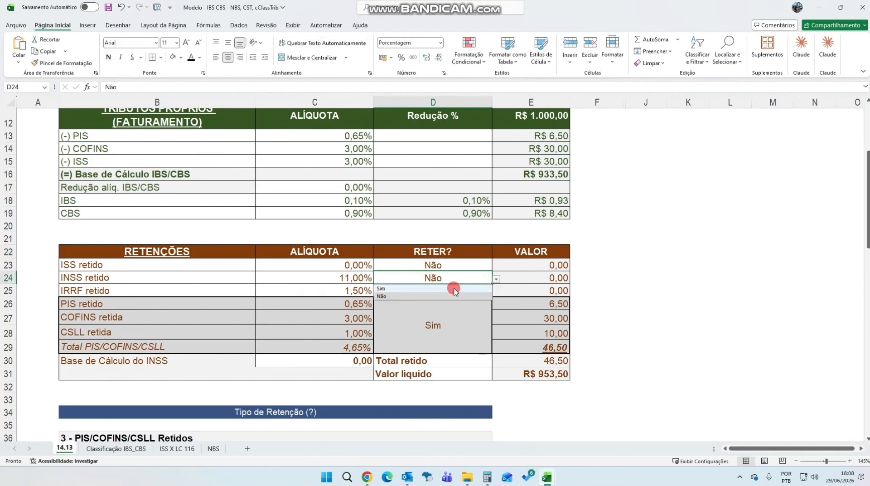
{"action": "left_click", "coordinate": [385, 288]}
{"action": "left_click", "coordinate": [630, 303]}
Step: Examine the formula behind the INSS retido value and its reference to the Base de Cálculo do INSS
{"action": "scroll", "coordinate": [562, 317], "scroll_direction": "up", "scroll_amount": 3}
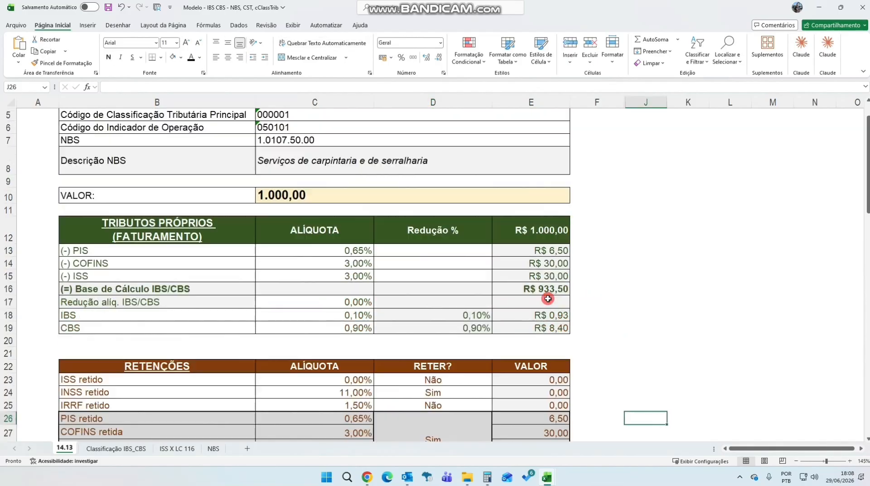
{"action": "scroll", "coordinate": [548, 242], "scroll_direction": "down", "scroll_amount": 2}
{"action": "left_click", "coordinate": [488, 320]}
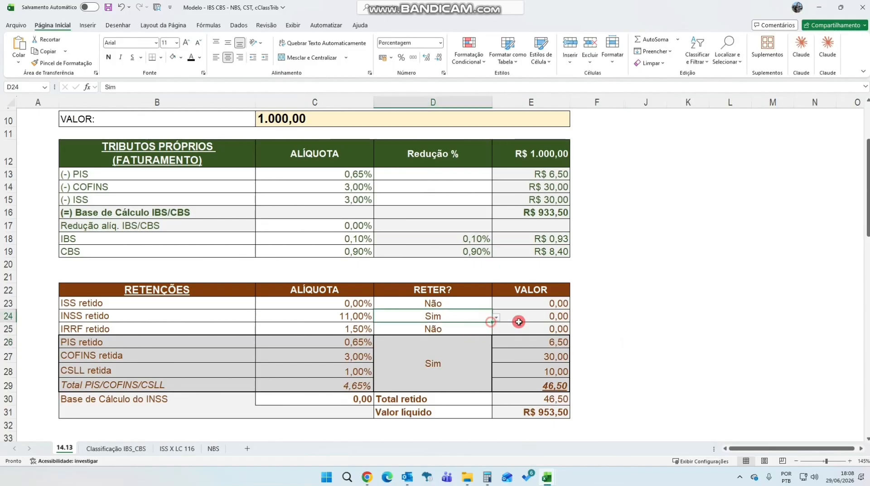
{"action": "left_click", "coordinate": [520, 319]}
{"action": "double_click", "coordinate": [517, 319]}
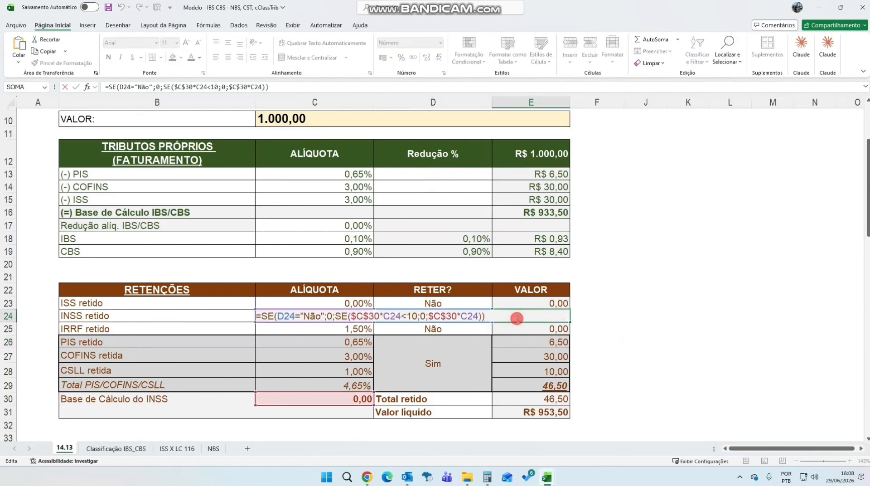
{"action": "key", "text": "Return"}
{"action": "scroll", "coordinate": [630, 307], "scroll_direction": "down", "scroll_amount": 1}
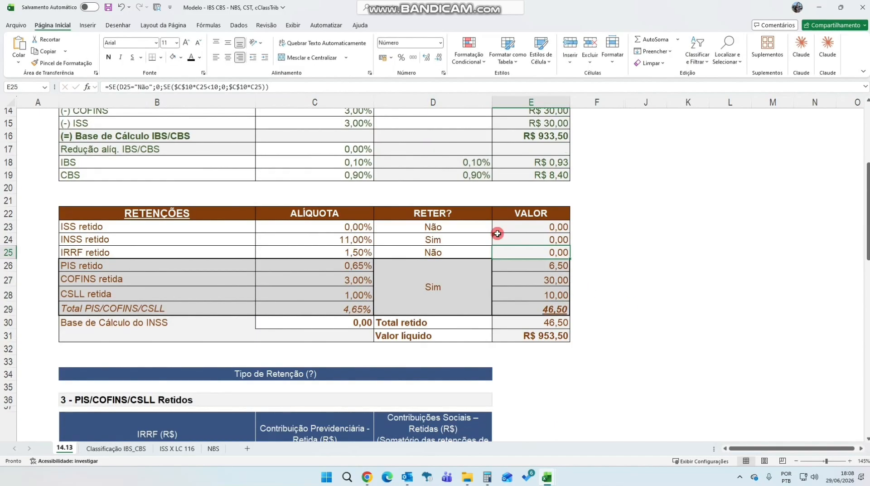
Step: Set the Base de Cálculo do INSS in the Retenções table to 700
{"action": "left_click", "coordinate": [226, 322]}
{"action": "left_click", "coordinate": [297, 322]}
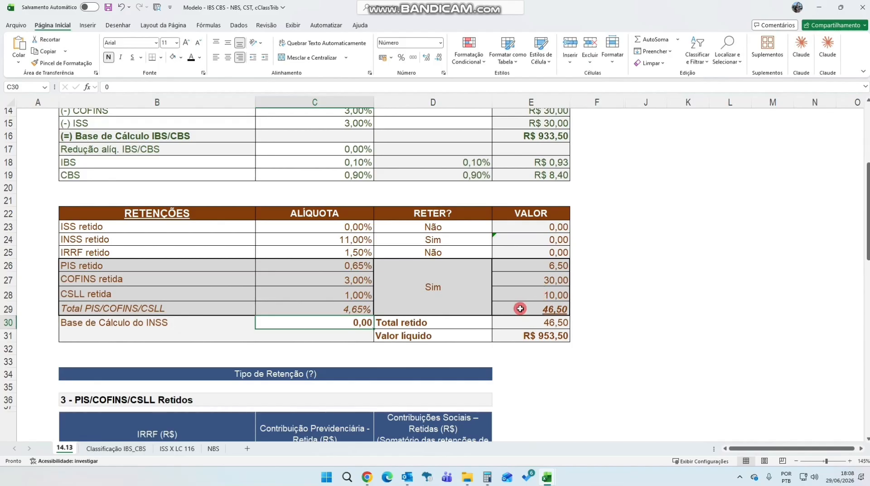
{"action": "left_click", "coordinate": [231, 319]}
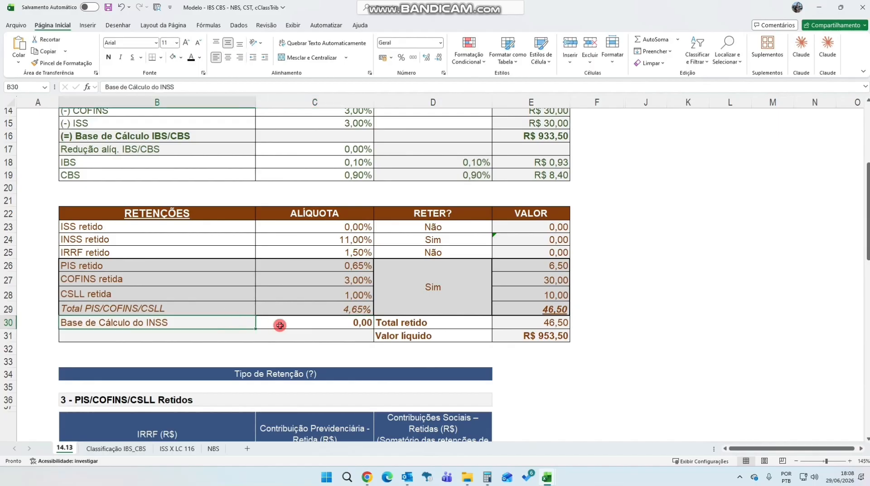
{"action": "left_click", "coordinate": [280, 325]}
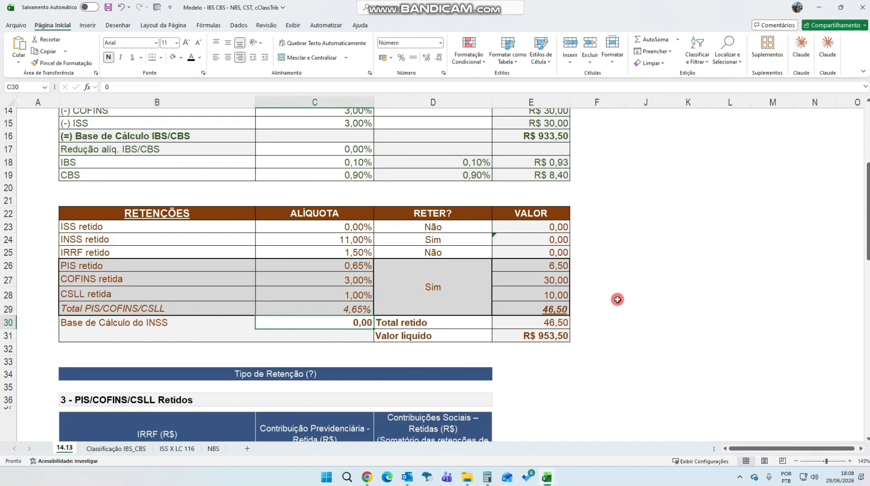
{"action": "scroll", "coordinate": [617, 299], "scroll_direction": "up", "scroll_amount": 2}
{"action": "scroll", "coordinate": [618, 299], "scroll_direction": "down", "scroll_amount": 3}
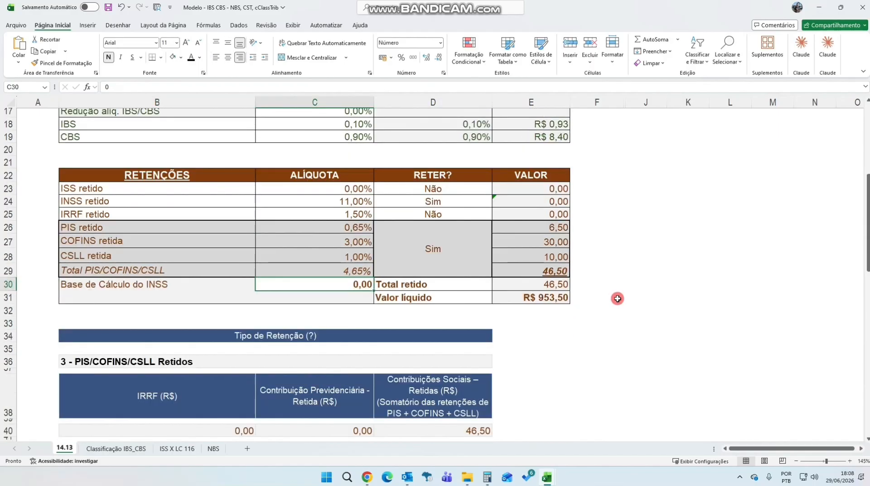
{"action": "type", "text": "700"}
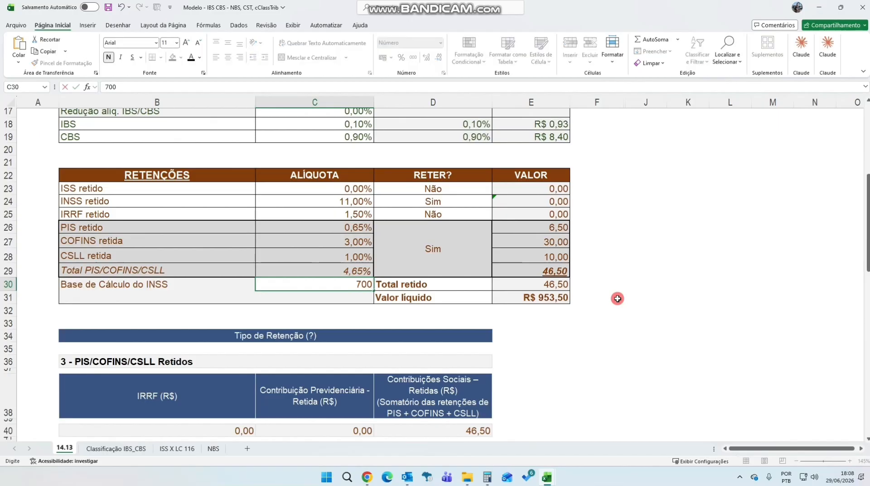
{"action": "key", "text": "Tab"}
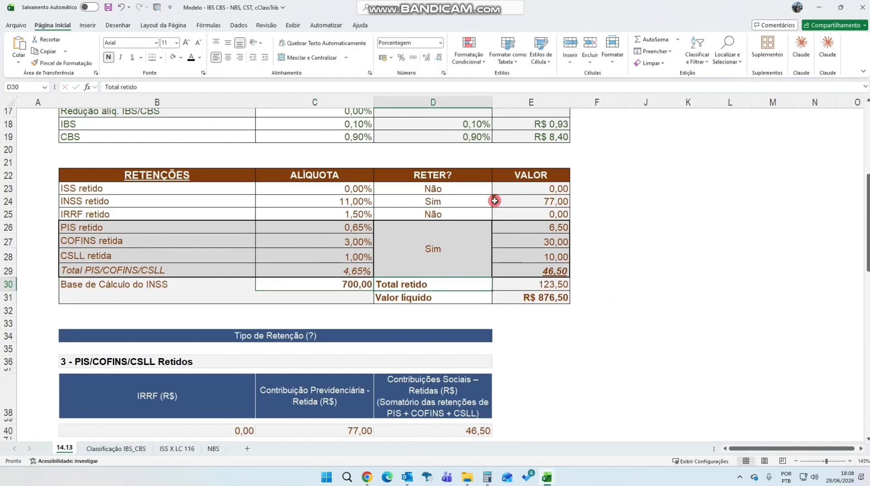
Step: Examine how the INSS retido value is derived from its rate and the Base de Cálculo do INSS, and compare with the service value
{"action": "left_click", "coordinate": [337, 280]}
{"action": "left_click", "coordinate": [349, 197]}
{"action": "left_click", "coordinate": [520, 200]}
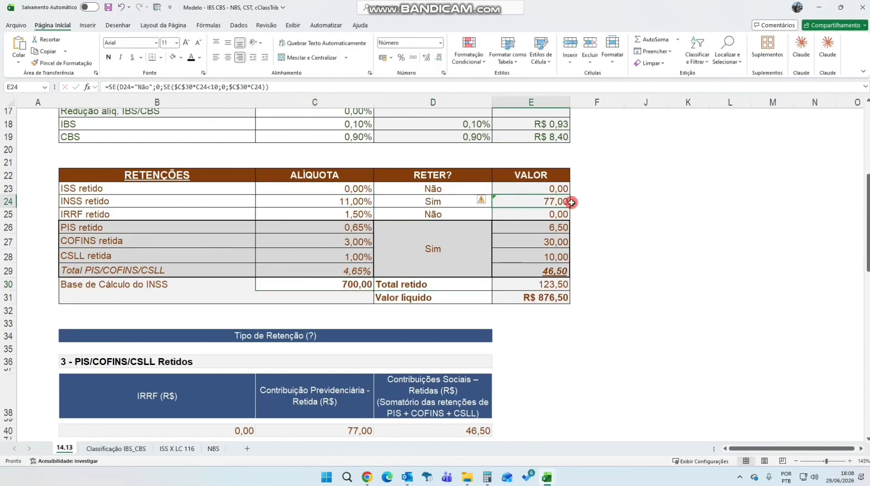
{"action": "scroll", "coordinate": [391, 303], "scroll_direction": "up", "scroll_amount": 4}
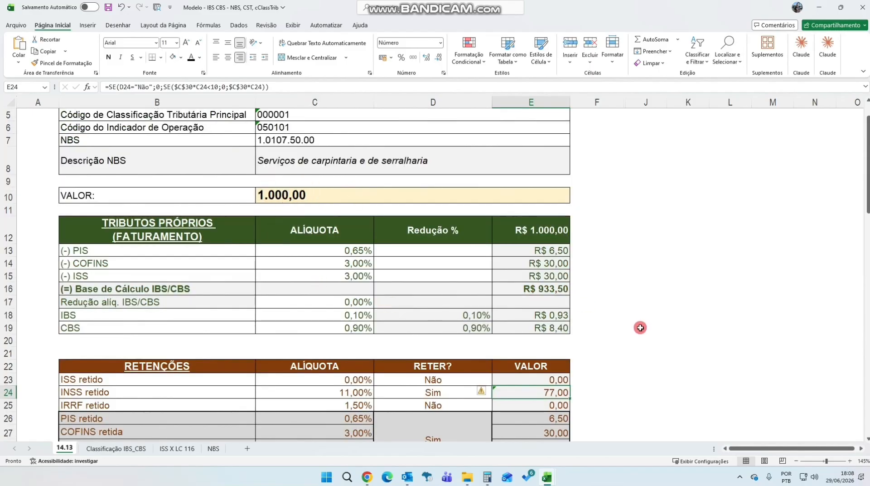
{"action": "scroll", "coordinate": [560, 383], "scroll_direction": "down", "scroll_amount": 2}
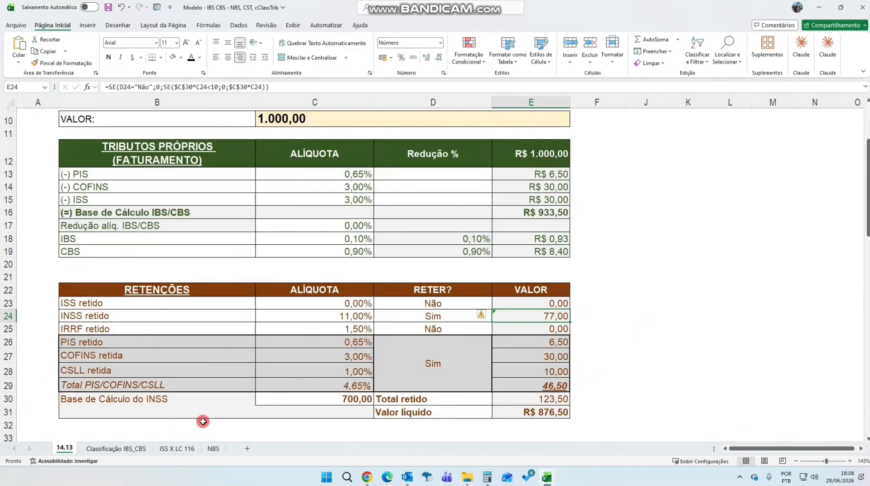
Step: Reset the Base de Cálculo do INSS to 0 and set the INSS retido Reter? option to Não
{"action": "left_click", "coordinate": [187, 399]}
{"action": "left_click", "coordinate": [318, 402]}
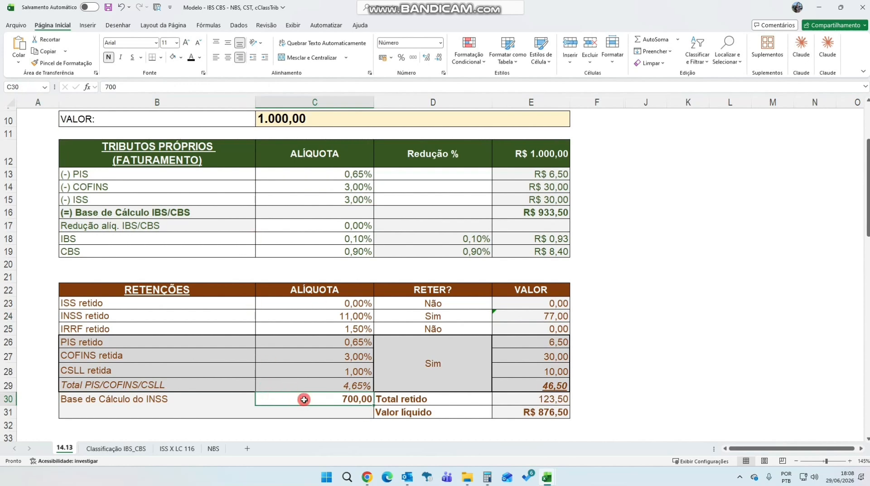
{"action": "type", "text": "0"}
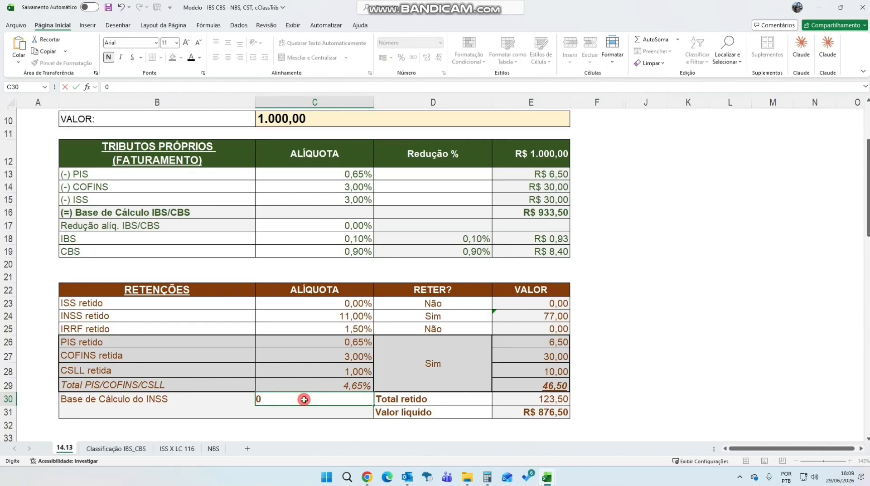
{"action": "key", "text": "Return"}
{"action": "left_click", "coordinate": [433, 316]}
{"action": "left_click", "coordinate": [496, 317]}
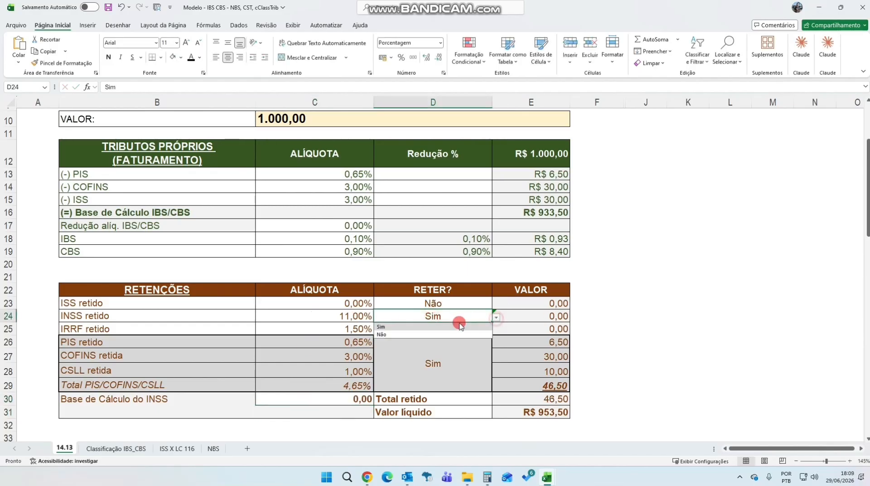
{"action": "left_click", "coordinate": [382, 334]}
{"action": "left_click", "coordinate": [718, 343]}
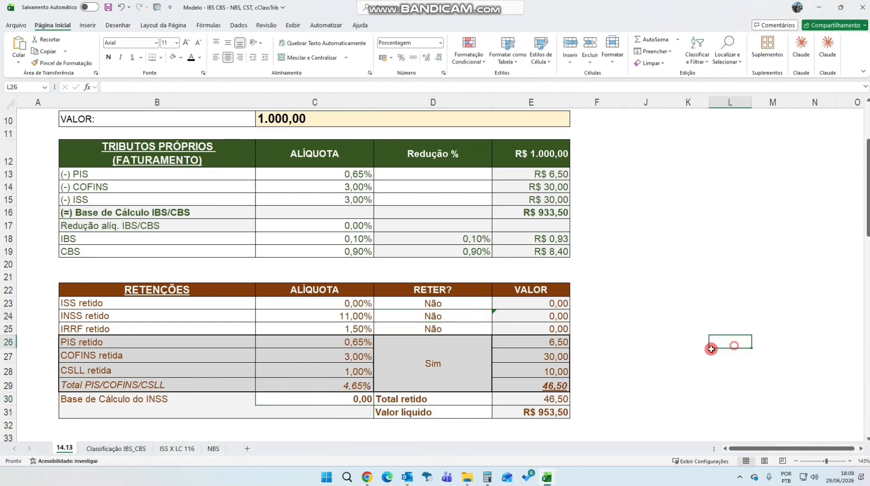
Step: Try 4,8% and 1,2% as the IRRF retido rate in the Retenções table
{"action": "left_click", "coordinate": [345, 313]}
{"action": "left_click", "coordinate": [426, 320]}
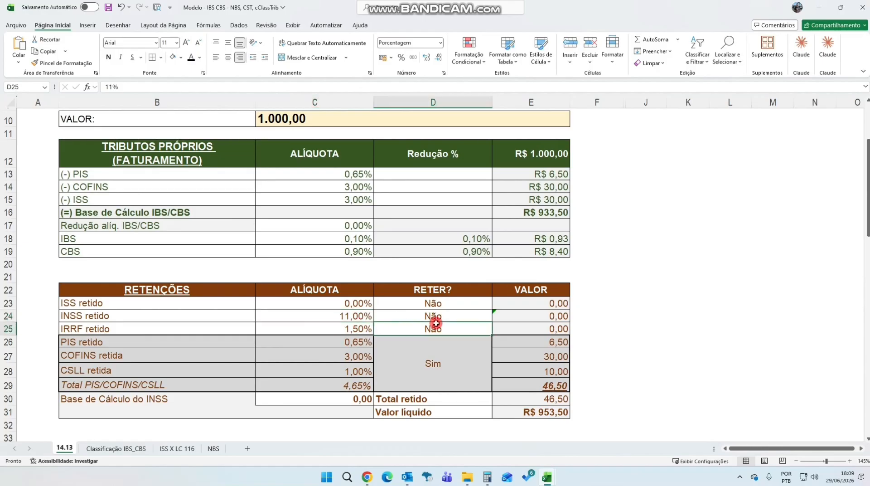
{"action": "left_click", "coordinate": [451, 322]}
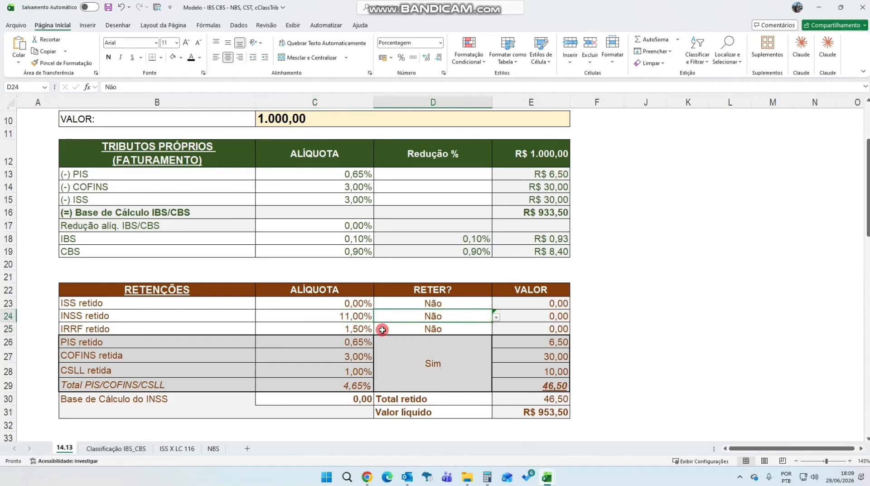
{"action": "left_click", "coordinate": [94, 332]}
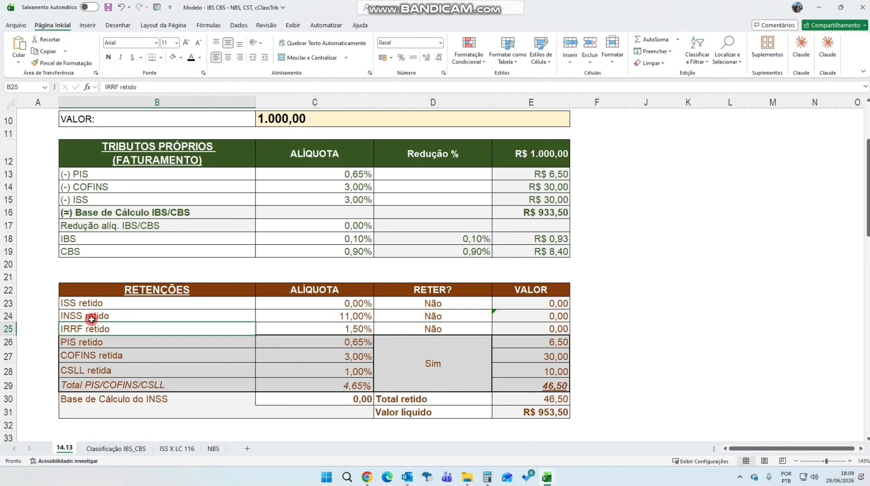
{"action": "left_click", "coordinate": [350, 333]}
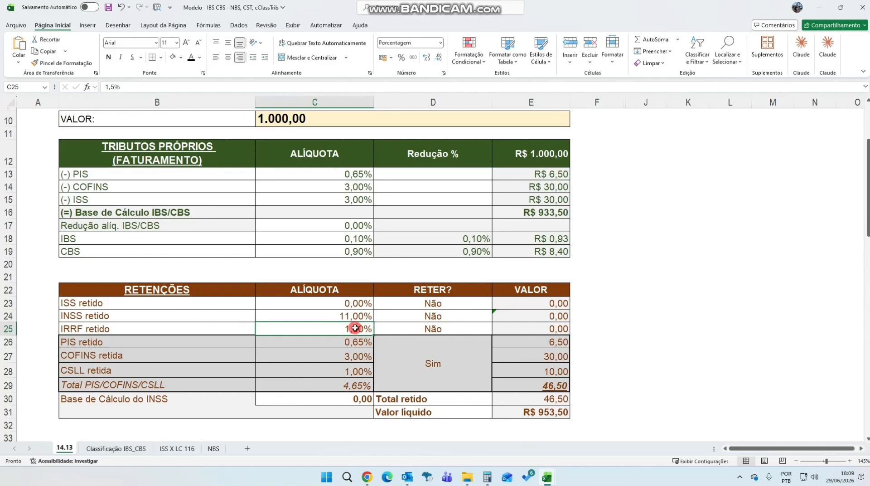
{"action": "type", "text": "1,2"}
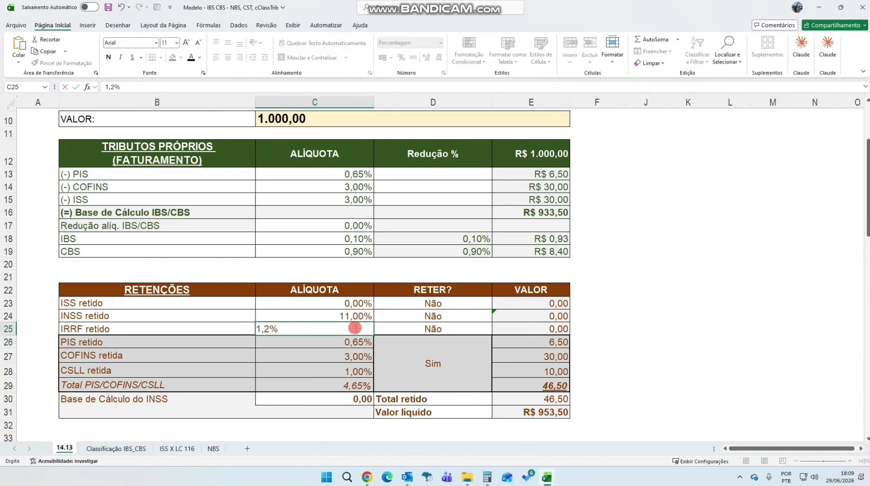
{"action": "key", "text": "BackSpace"}
{"action": "key", "text": "BackSpace"}
{"action": "key", "text": "BackSpace"}
{"action": "type", "text": "4,8"}
{"action": "key", "text": "Return"}
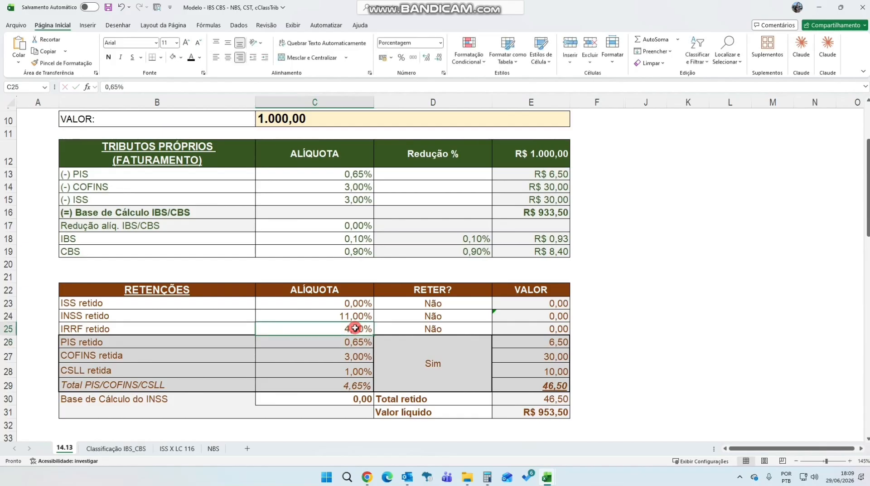
{"action": "type", "text": "1,2"}
{"action": "key", "text": "Return"}
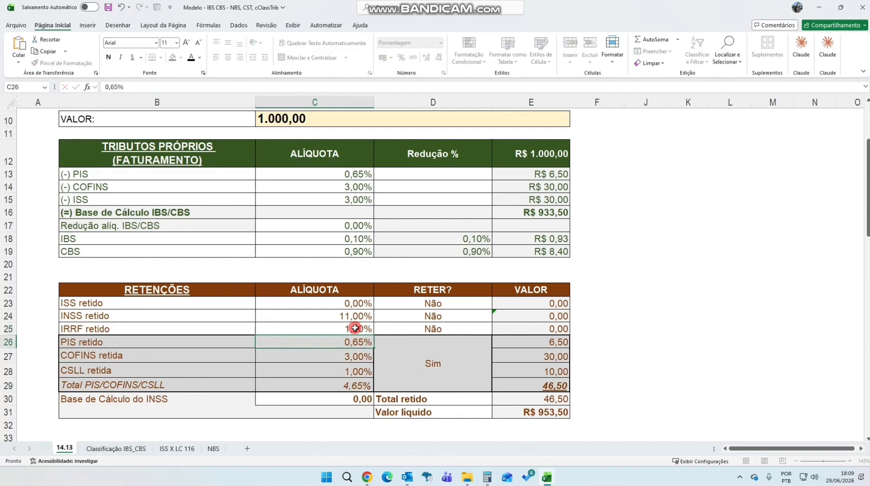
Step: Set the IRRF retido rate to 1,5% and its Reter? option to Sim
{"action": "left_click", "coordinate": [355, 327]}
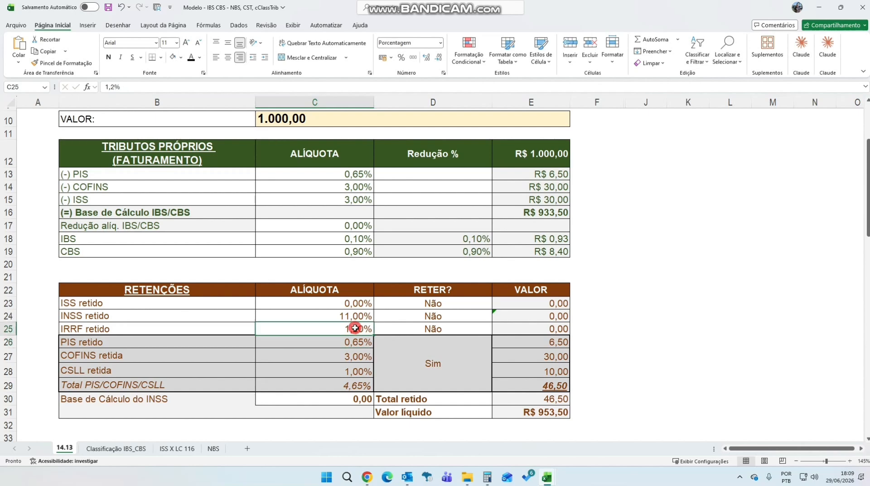
{"action": "type", "text": "1,5"}
{"action": "key", "text": "Return"}
{"action": "left_click", "coordinate": [351, 327]}
{"action": "left_click", "coordinate": [452, 329]}
{"action": "left_click", "coordinate": [495, 331]}
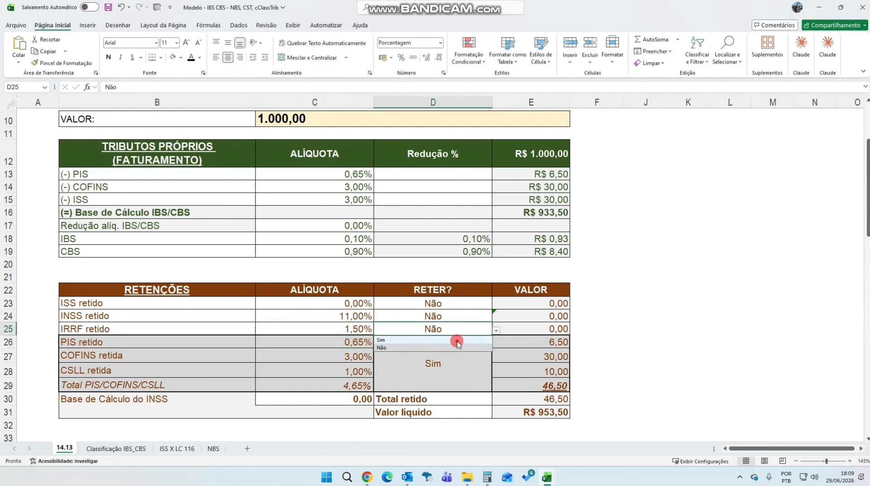
{"action": "left_click", "coordinate": [455, 340]}
Step: Examine the IRRF retido value and its formula against the service value and the IRRF rate
{"action": "left_click", "coordinate": [541, 329]}
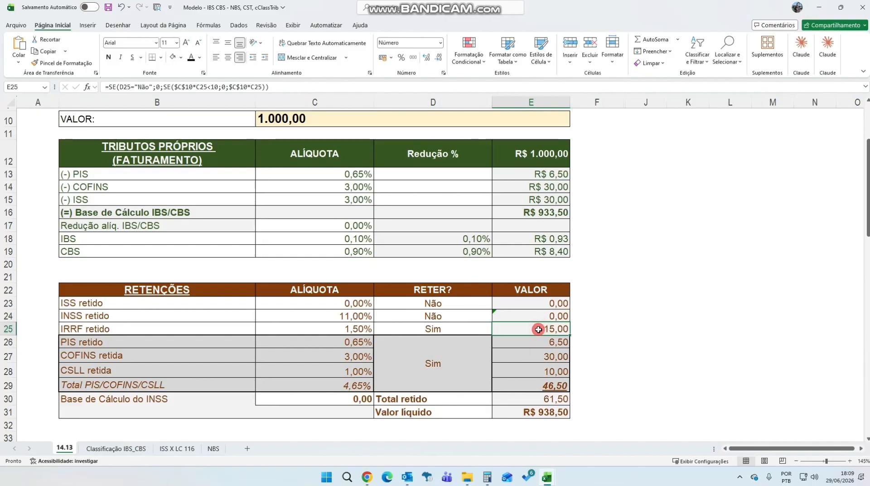
{"action": "scroll", "coordinate": [521, 345], "scroll_direction": "up", "scroll_amount": 3}
{"action": "left_click", "coordinate": [265, 233]}
{"action": "scroll", "coordinate": [501, 285], "scroll_direction": "down", "scroll_amount": 3}
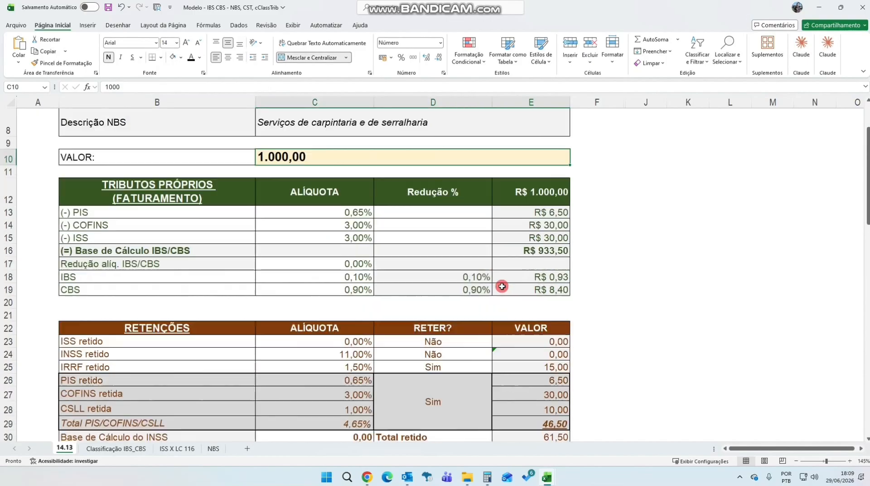
{"action": "left_click", "coordinate": [353, 328]}
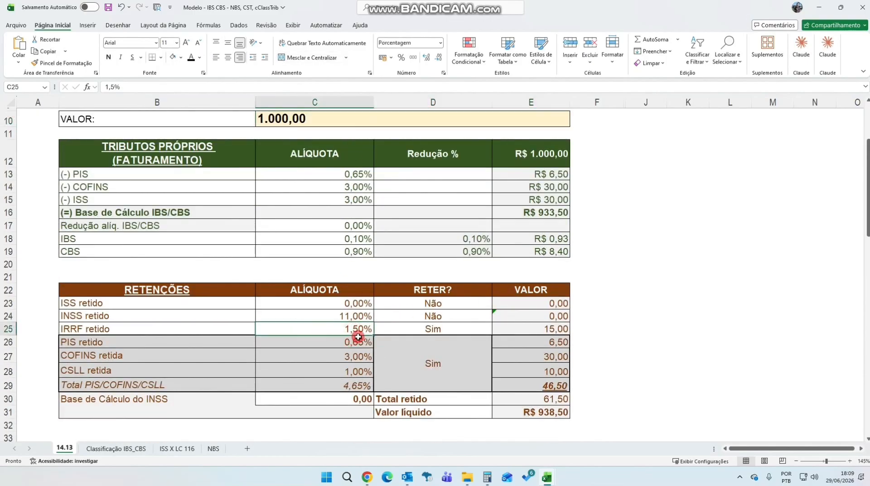
{"action": "left_click", "coordinate": [562, 330]}
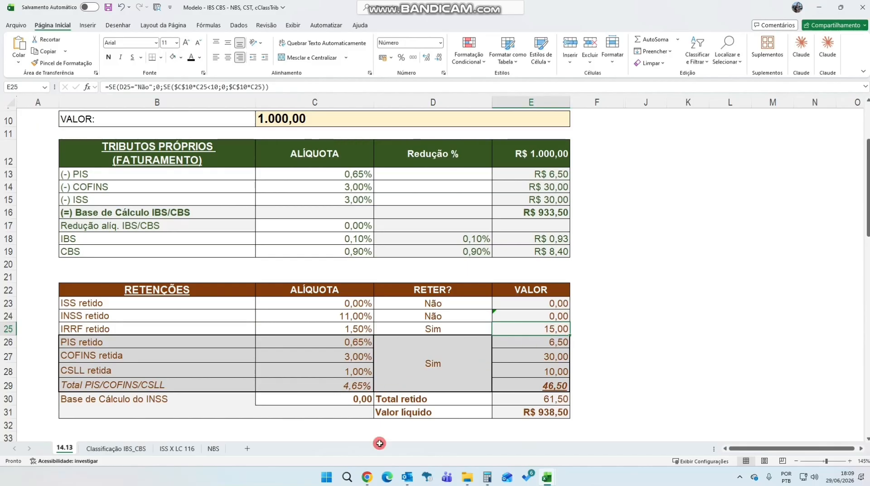
Step: Switch to the GissOnline NFS-e form in the browser and disable Tributos Federais Retidos
{"action": "left_click", "coordinate": [367, 475]}
{"action": "left_click", "coordinate": [186, 343]}
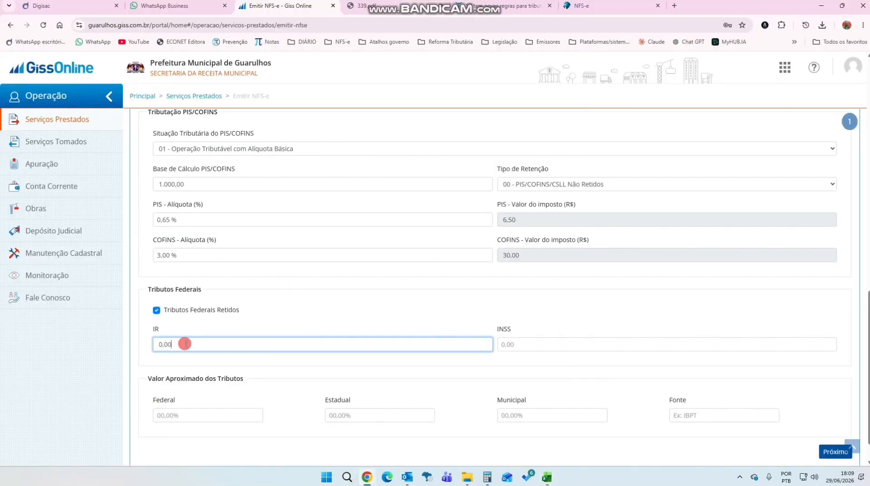
{"action": "left_click", "coordinate": [159, 311]}
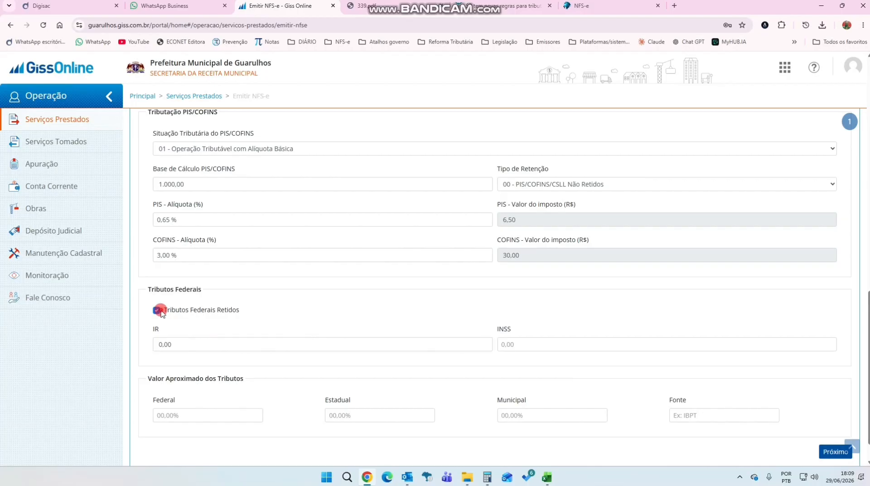
{"action": "left_click", "coordinate": [158, 311]}
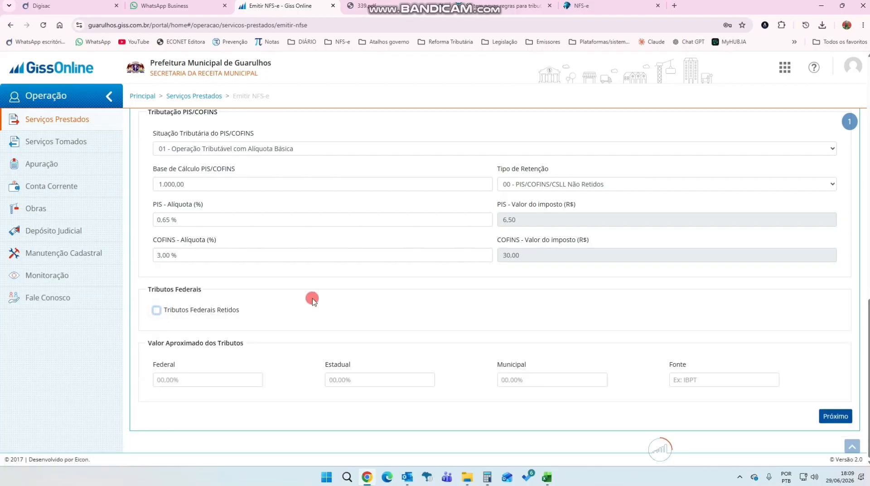
Step: Set the Tipo de Retenção to 03 - PIS/COFINS/CSLL Retidos and go to the CSLL amount field
{"action": "left_click", "coordinate": [584, 181]}
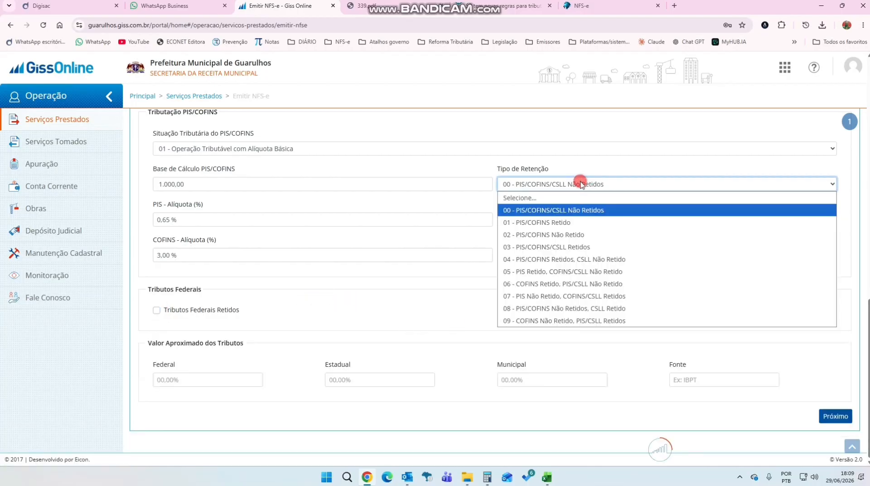
{"action": "left_click", "coordinate": [526, 247]}
{"action": "left_click", "coordinate": [196, 347]}
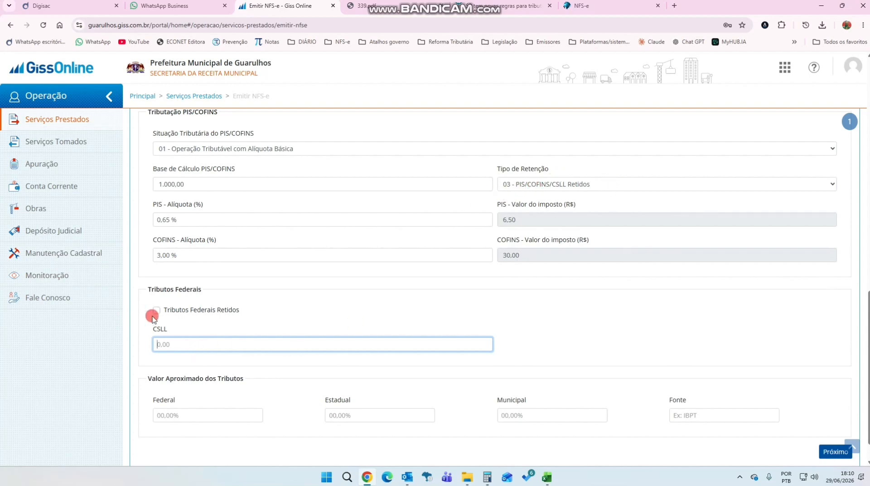
{"action": "mouse_move", "coordinate": [155, 330]}
{"action": "left_mouse_down"}
{"action": "mouse_move", "coordinate": [171, 331]}
{"action": "mouse_move", "coordinate": [162, 335]}
{"action": "left_mouse_up"}
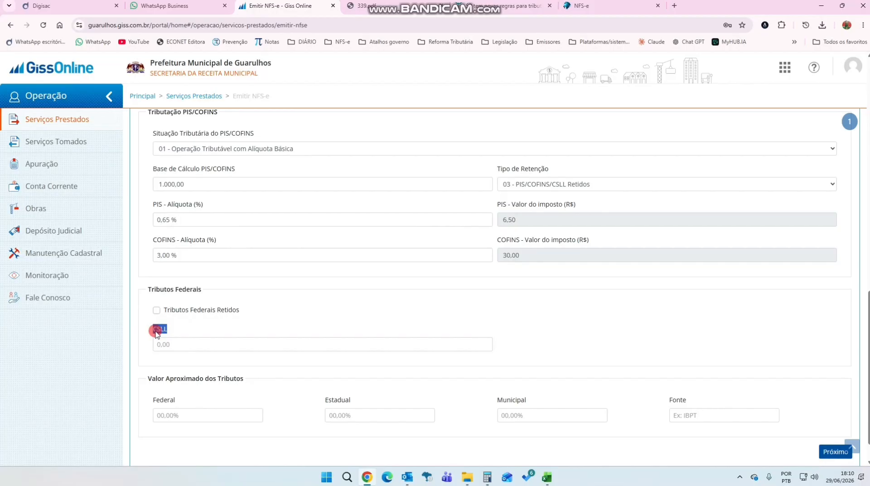
{"action": "left_click", "coordinate": [190, 343]}
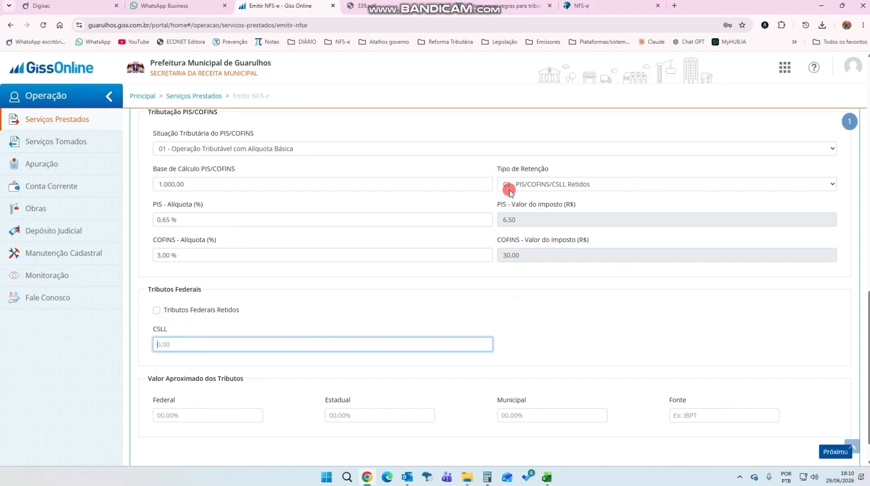
Step: Switch to the Excel workbook and check the Reter? options and retained amounts for PIS, COFINS and CSLL
{"action": "key", "text": "alt+Tab"}
{"action": "left_click", "coordinate": [447, 375]}
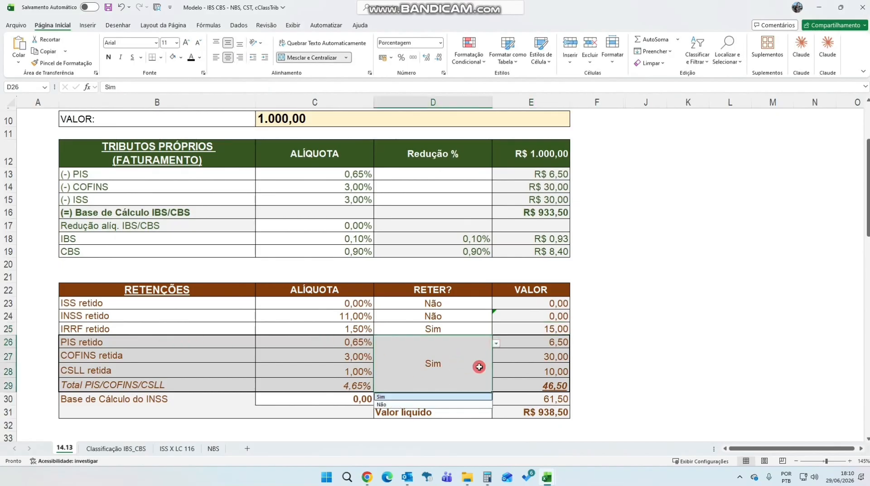
{"action": "left_click", "coordinate": [643, 384]}
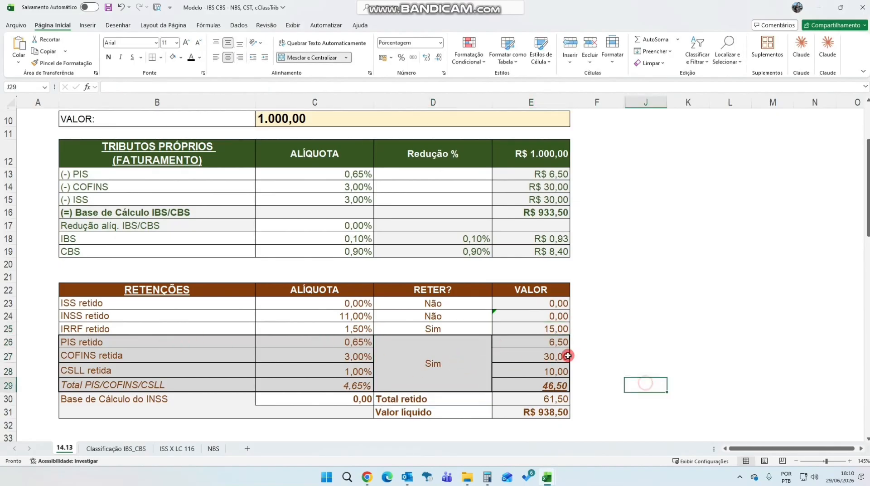
Step: Copy the Total PIS/COFINS/CSLL amount of 46,50 from the Excel workbook into the CSLL field of the NFS-e form in the browser
{"action": "left_click", "coordinate": [542, 343]}
{"action": "left_click", "coordinate": [550, 355]}
{"action": "left_click", "coordinate": [539, 375]}
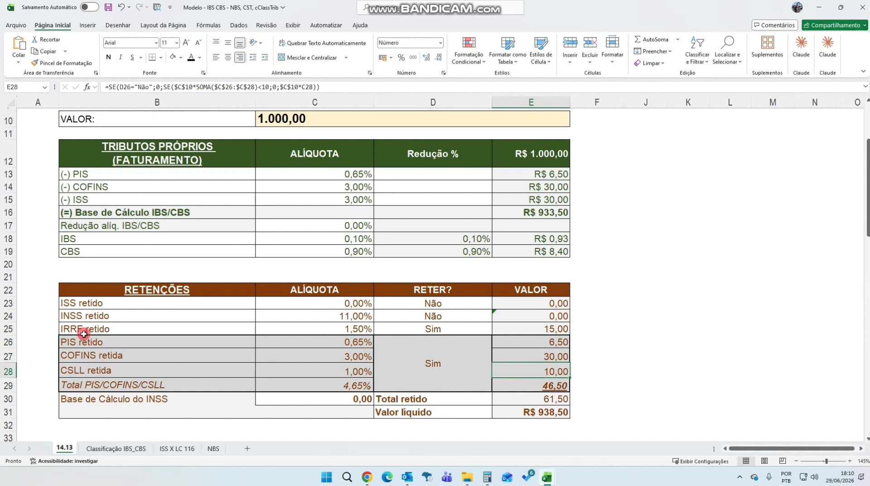
{"action": "left_click", "coordinate": [82, 370]}
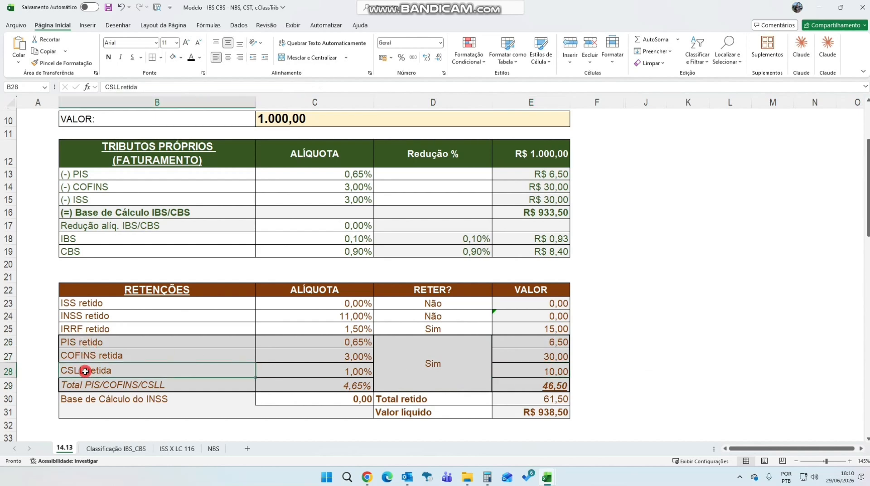
{"action": "left_click", "coordinate": [514, 388]}
{"action": "key", "text": "ctrl+c"}
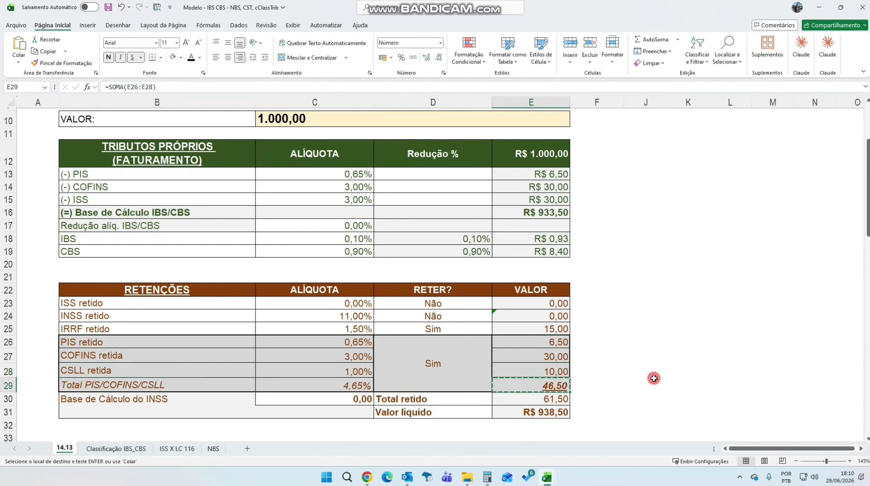
{"action": "key", "text": "alt+Tab"}
{"action": "left_click", "coordinate": [200, 344]}
{"action": "key", "text": "ctrl+v"}
{"action": "left_click", "coordinate": [332, 316]}
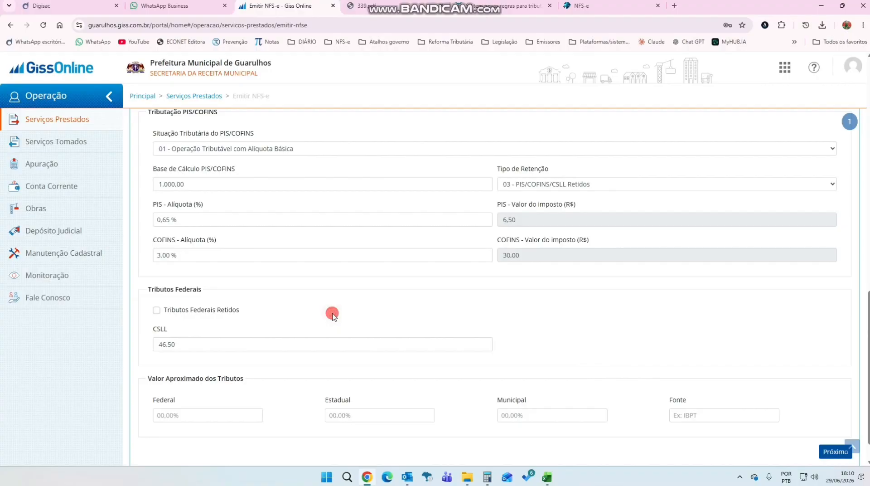
Step: Compare the Total PIS/COFINS/CSLL row in the Excel workbook with the CSLL amount in the browser's NFS-e form
{"action": "key", "text": "alt+Tab"}
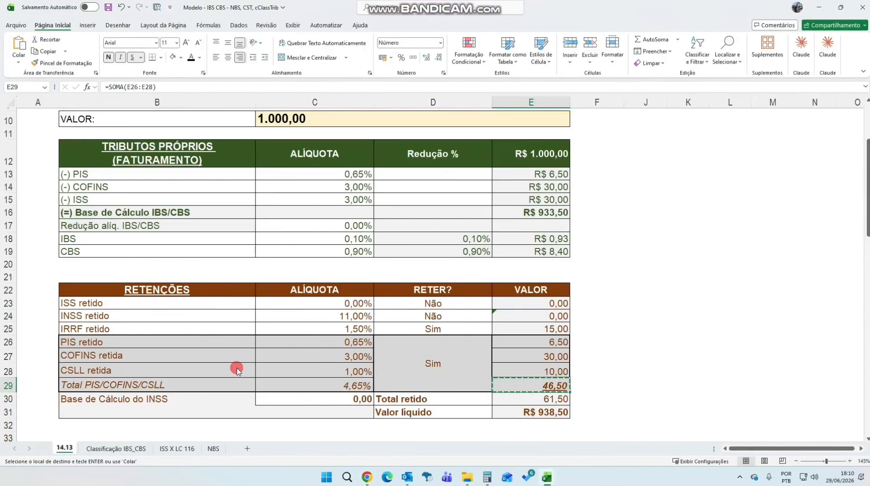
{"action": "key", "text": "alt+Tab"}
{"action": "key", "text": "alt+Tab"}
{"action": "left_click", "coordinate": [195, 388]}
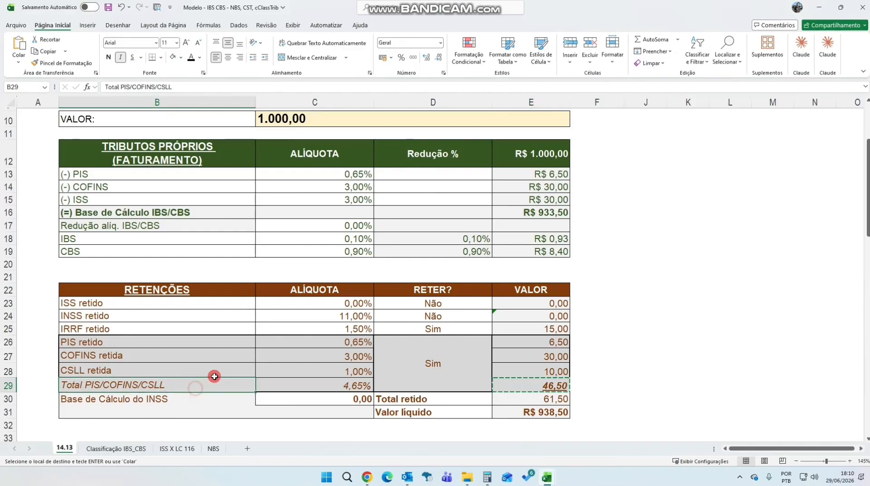
{"action": "key", "text": "alt+Tab"}
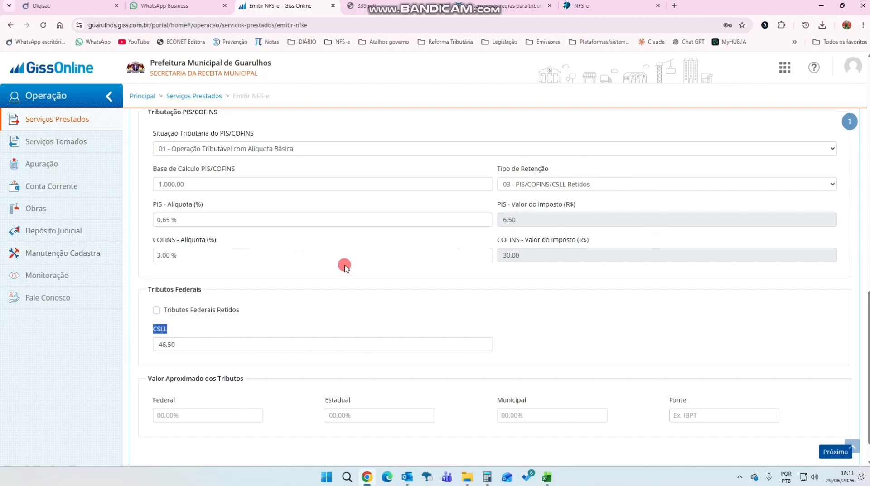
Step: Set the Tipo de Retenção to 00 - PIS/COFINS/CSLL Não Retidos, then enable and disable Tributos Federais Retidos
{"action": "left_click", "coordinate": [575, 181]}
{"action": "left_click", "coordinate": [547, 211]}
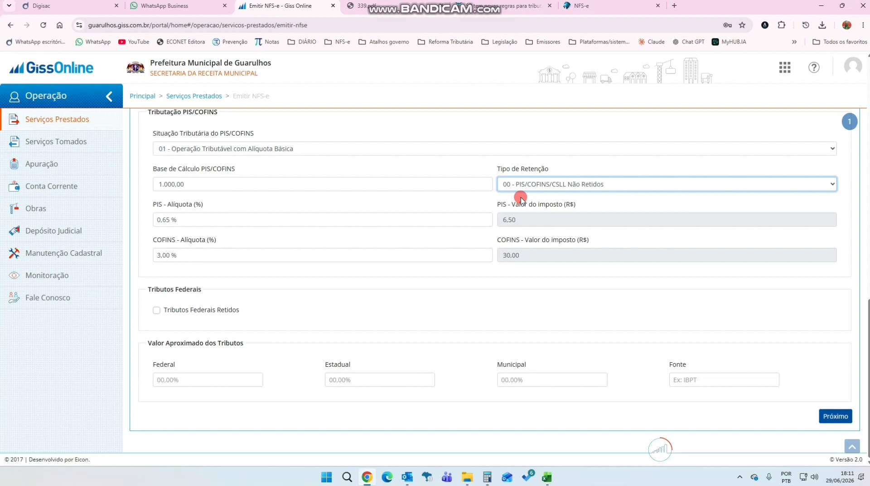
{"action": "left_click", "coordinate": [204, 309]}
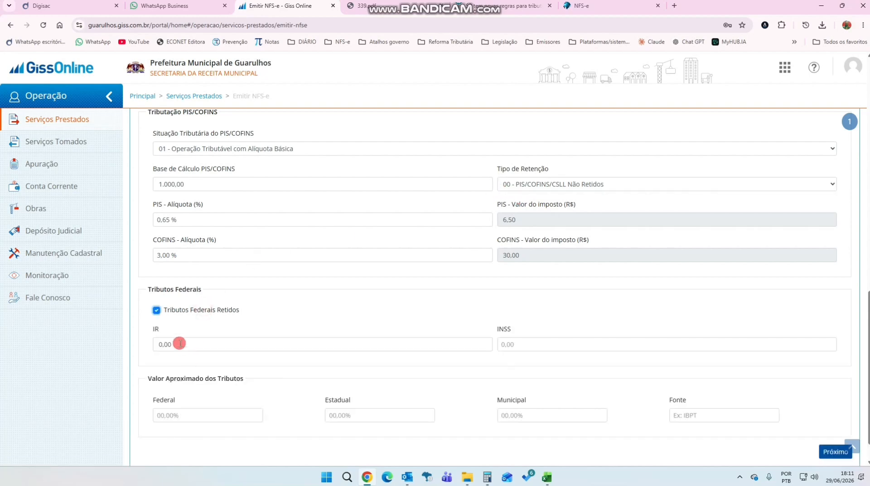
{"action": "left_click", "coordinate": [217, 306]}
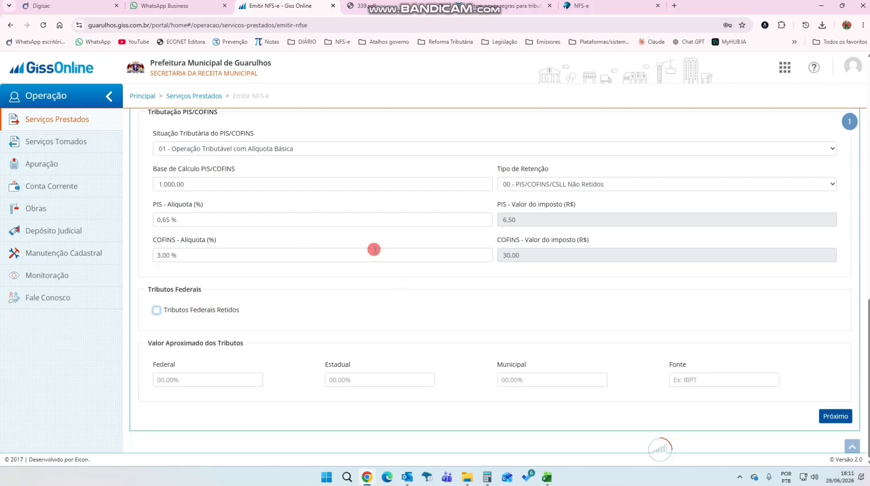
Step: Check the form's PIS and COFINS rates against the IBS/CBS calculation base in the Excel workbook and return to the browser
{"action": "left_click_drag", "start_coordinate": [152, 204], "coordinate": [200, 201]}
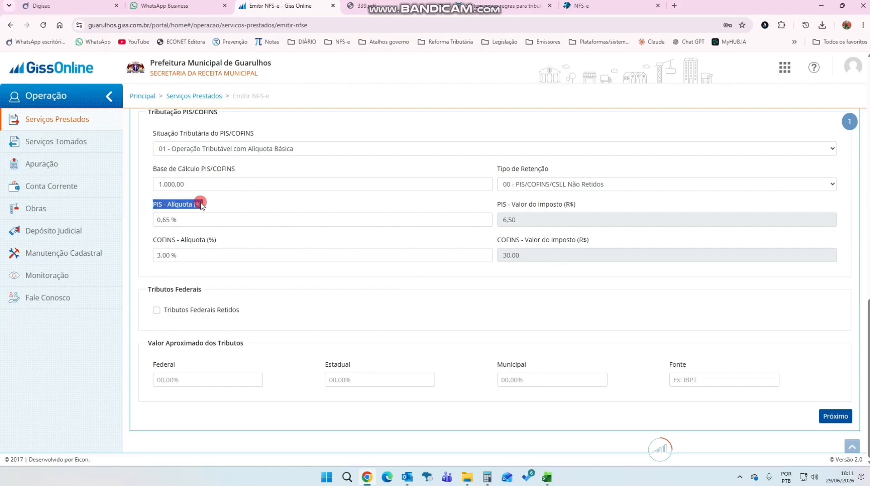
{"action": "left_click_drag", "start_coordinate": [154, 241], "coordinate": [237, 240]}
{"action": "left_click_drag", "start_coordinate": [134, 207], "coordinate": [206, 206]}
{"action": "left_click_drag", "start_coordinate": [142, 243], "coordinate": [219, 241]}
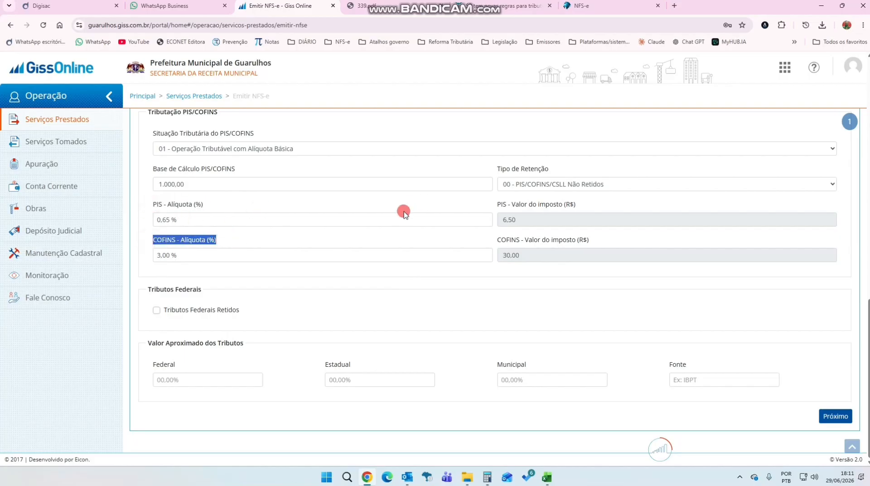
{"action": "key", "text": "alt+Tab"}
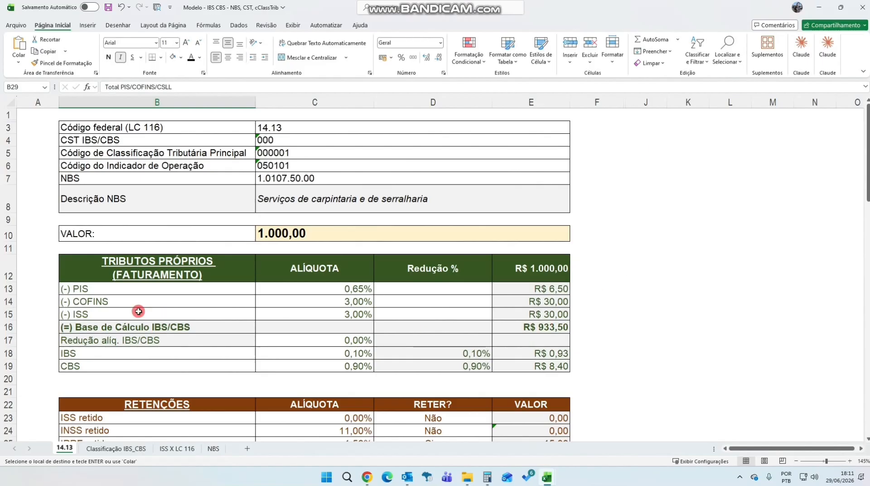
{"action": "left_click", "coordinate": [3, 327]}
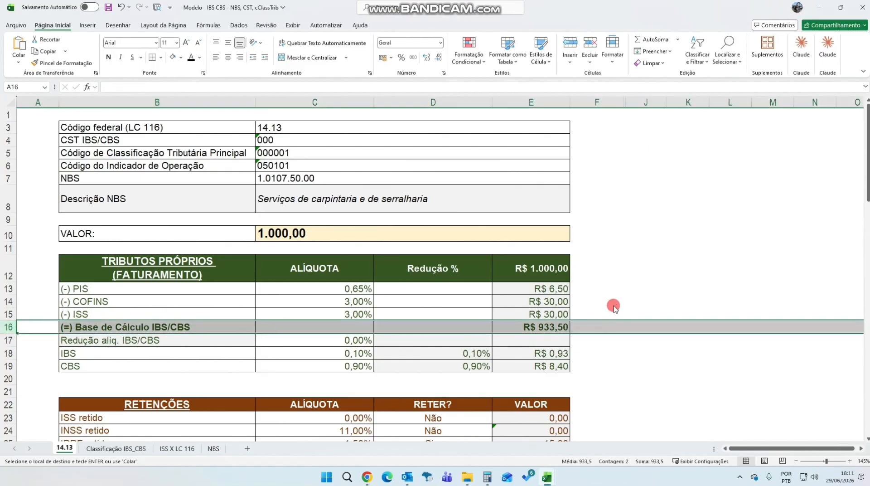
{"action": "key", "text": "alt+Tab"}
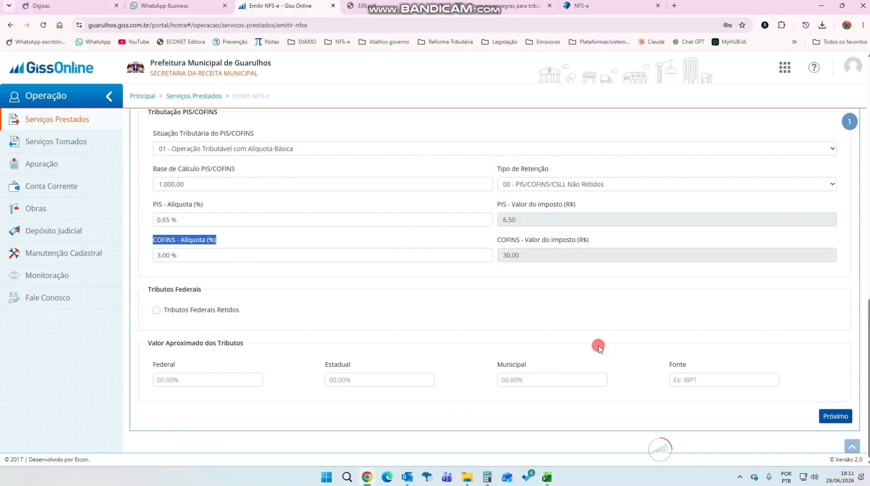
Step: Advance the NFS-e to Local da Prestação, keep GUARULHOS as the Município and proceed to the Resumo stage
{"action": "left_click", "coordinate": [835, 416]}
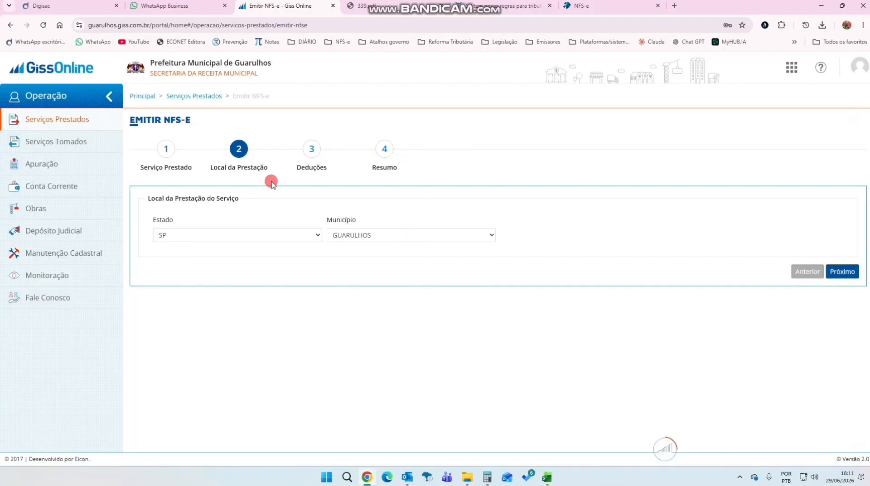
{"action": "left_click_drag", "start_coordinate": [157, 195], "coordinate": [371, 181]}
{"action": "left_click", "coordinate": [383, 193]}
{"action": "left_click", "coordinate": [399, 235]}
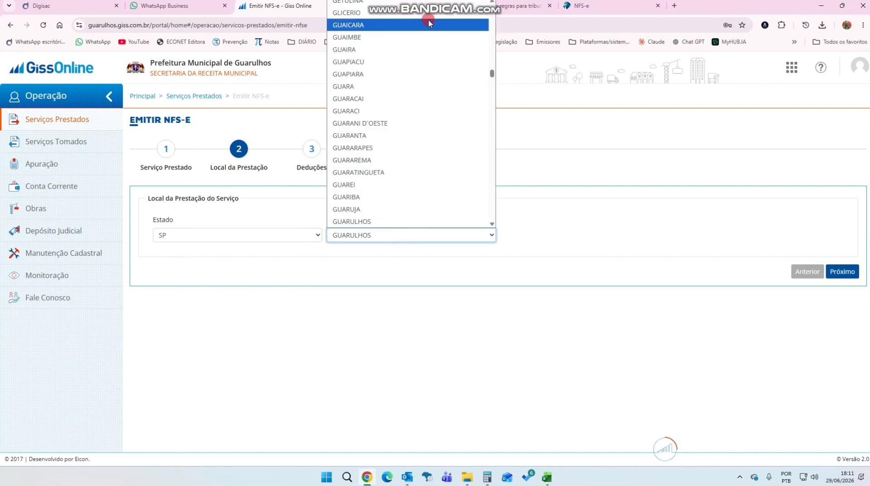
{"action": "left_click", "coordinate": [454, 303]}
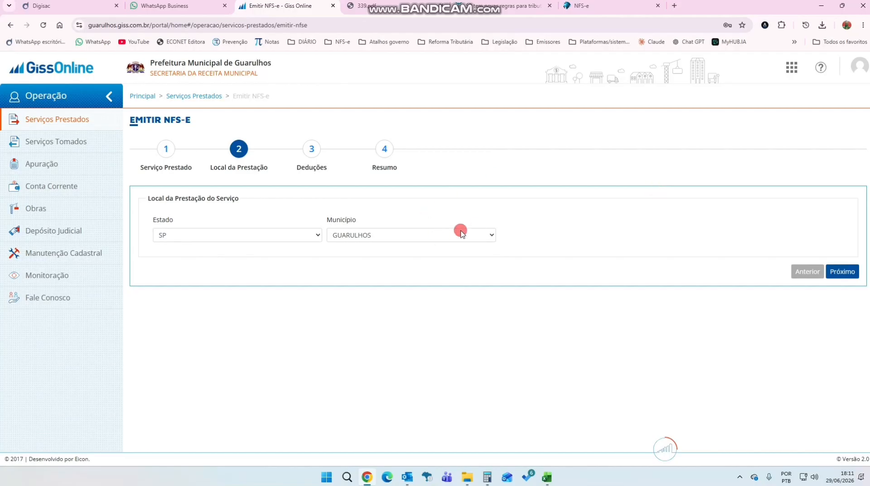
{"action": "left_click", "coordinate": [842, 271]}
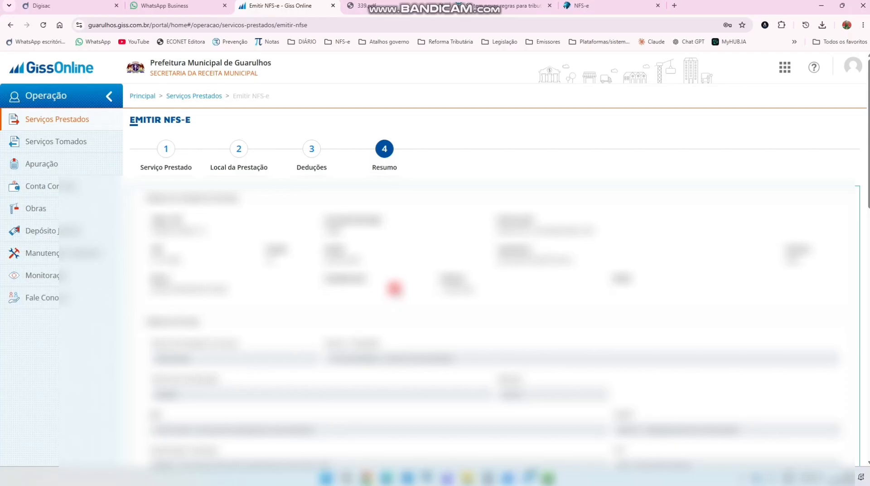
Step: Review the NFS-e summary from the service data down to the Cálculos section
{"action": "scroll", "coordinate": [395, 288], "scroll_direction": "down", "scroll_amount": 10}
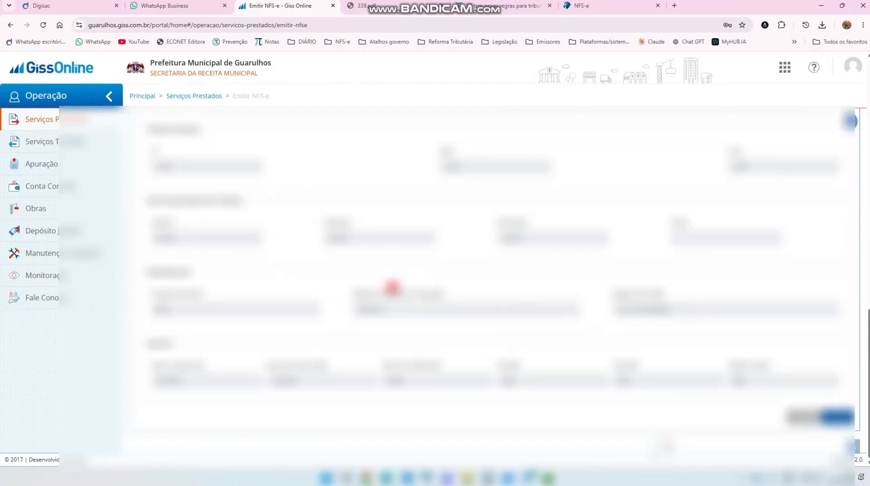
{"action": "scroll", "coordinate": [392, 287], "scroll_direction": "up", "scroll_amount": 5}
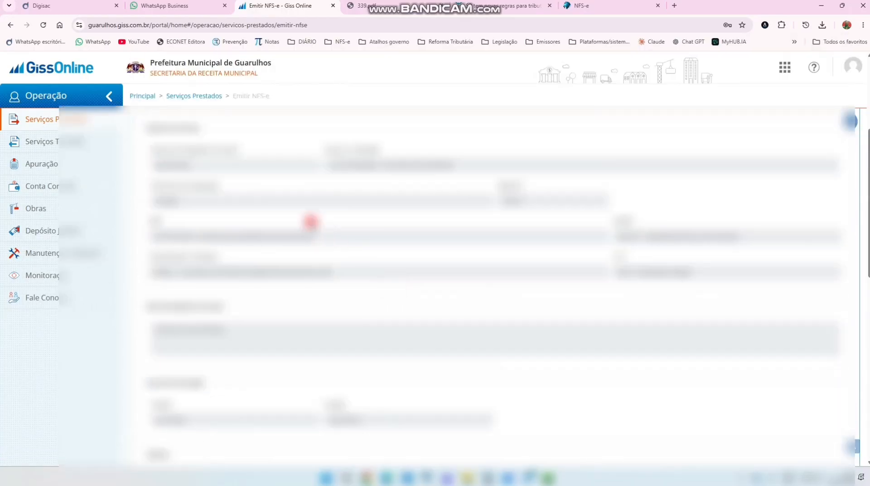
{"action": "scroll", "coordinate": [332, 271], "scroll_direction": "down", "scroll_amount": 2}
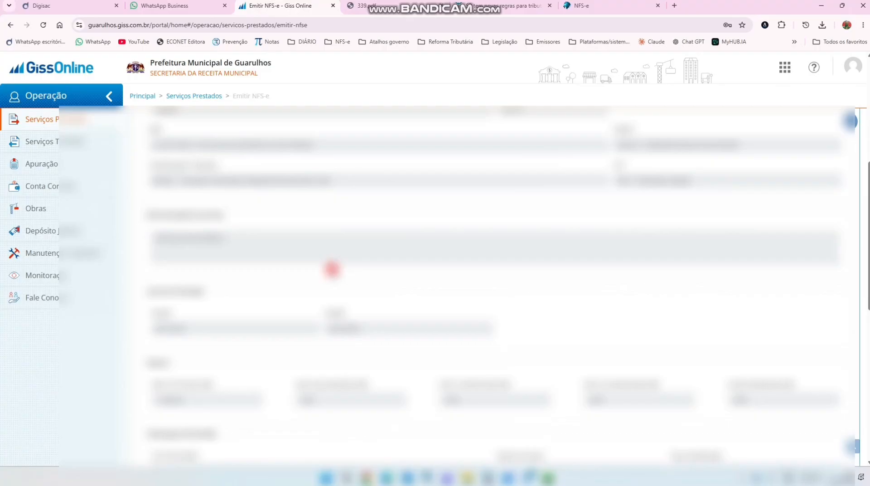
{"action": "scroll", "coordinate": [332, 269], "scroll_direction": "down", "scroll_amount": 5}
{"action": "scroll", "coordinate": [332, 270], "scroll_direction": "down", "scroll_amount": 4}
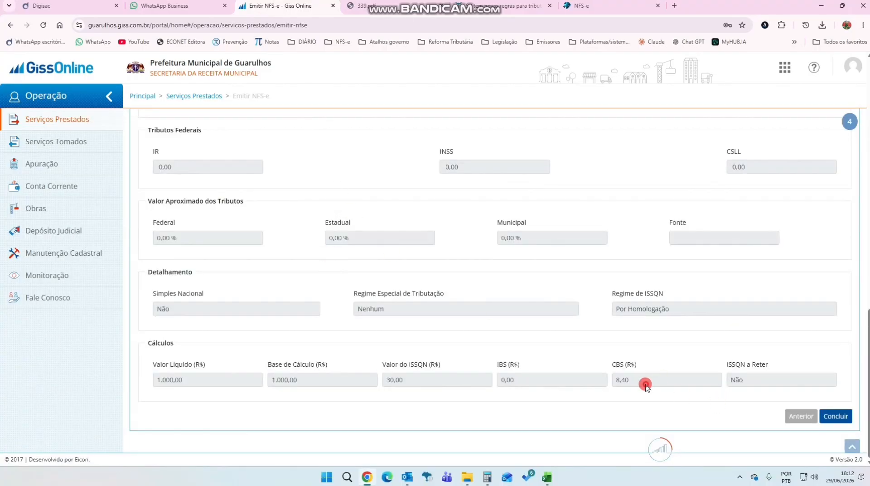
Step: Compare the CBS amount in the summary with the CBS row and its formula in the Excel workbook
{"action": "left_click_drag", "start_coordinate": [645, 382], "coordinate": [614, 379]}
{"action": "key", "text": "alt+Tab"}
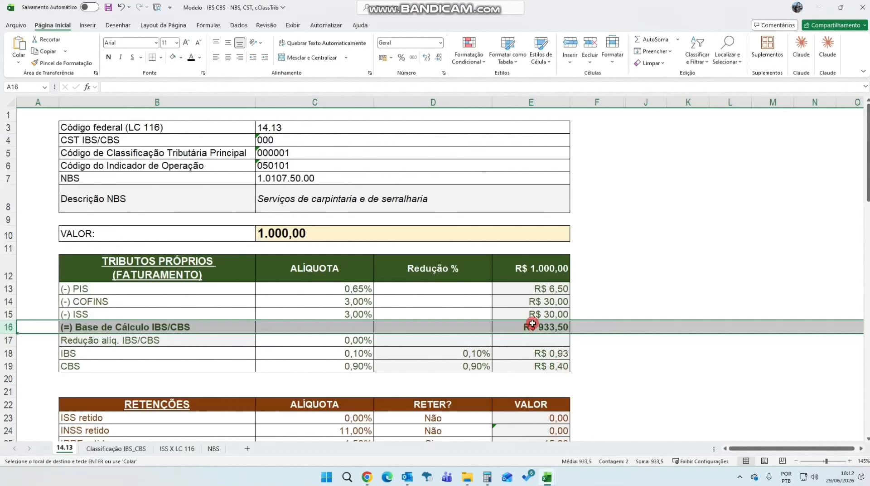
{"action": "left_click", "coordinate": [11, 366]}
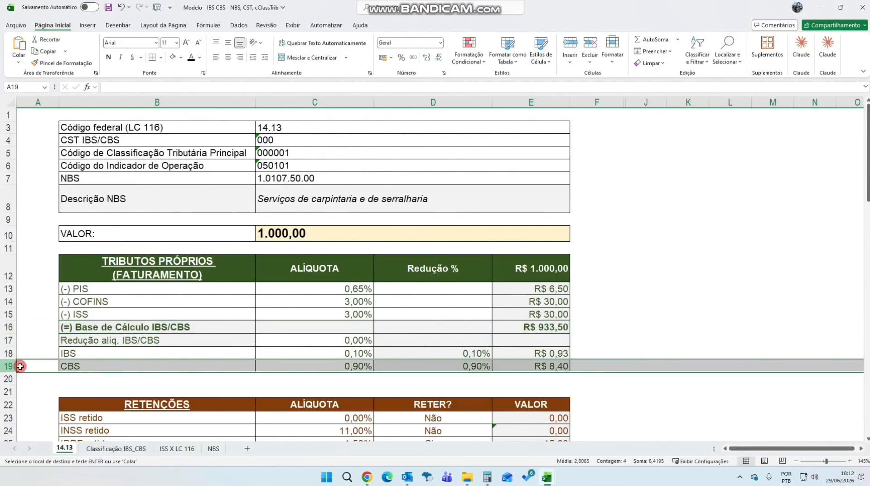
{"action": "left_click", "coordinate": [548, 366]}
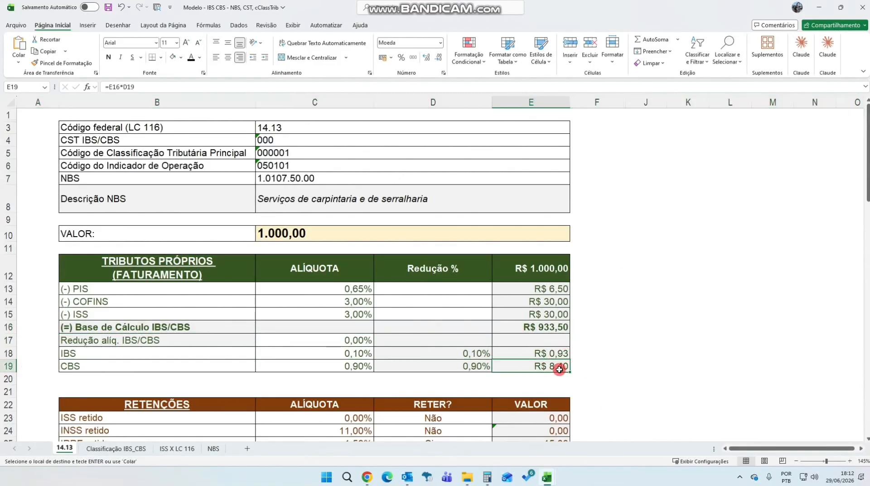
{"action": "key", "text": "alt+Tab"}
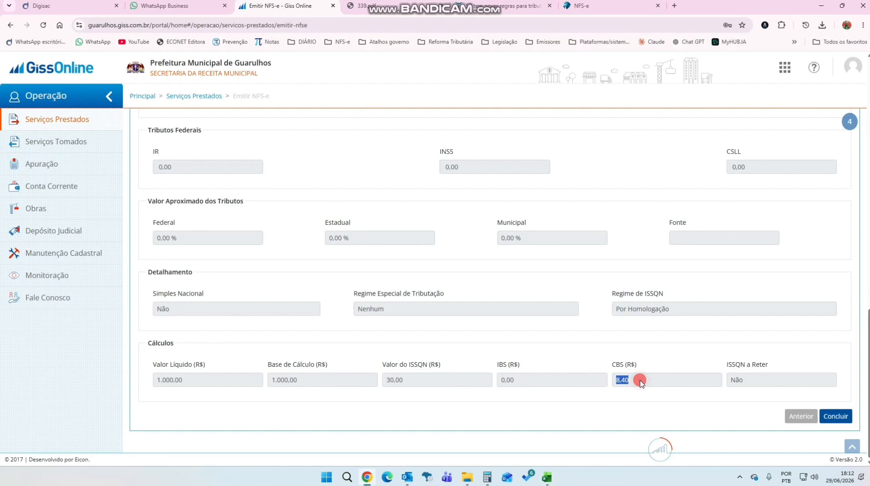
Step: Switch to the Excel workbook, try an ISS rate of 2% under Tributos Próprios and undo it
{"action": "key", "text": "alt+Tab"}
{"action": "left_click", "coordinate": [109, 314]}
{"action": "left_click", "coordinate": [270, 311]}
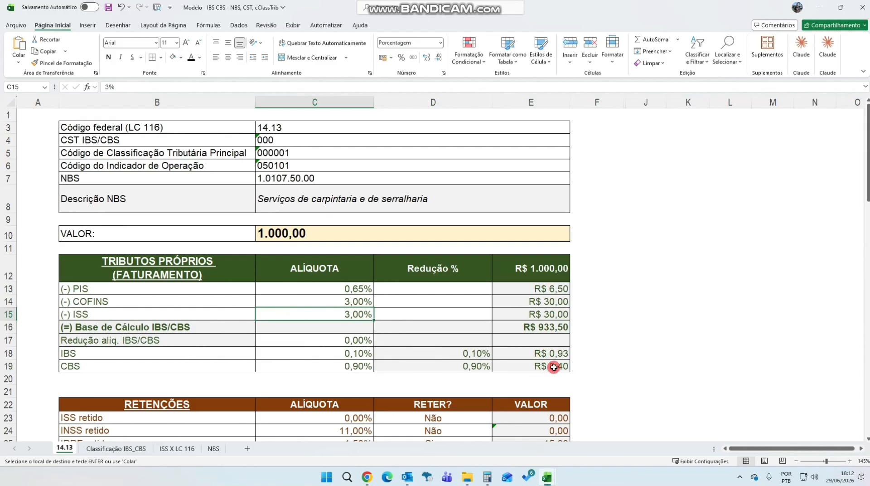
{"action": "type", "text": "2"}
{"action": "key", "text": "Tab"}
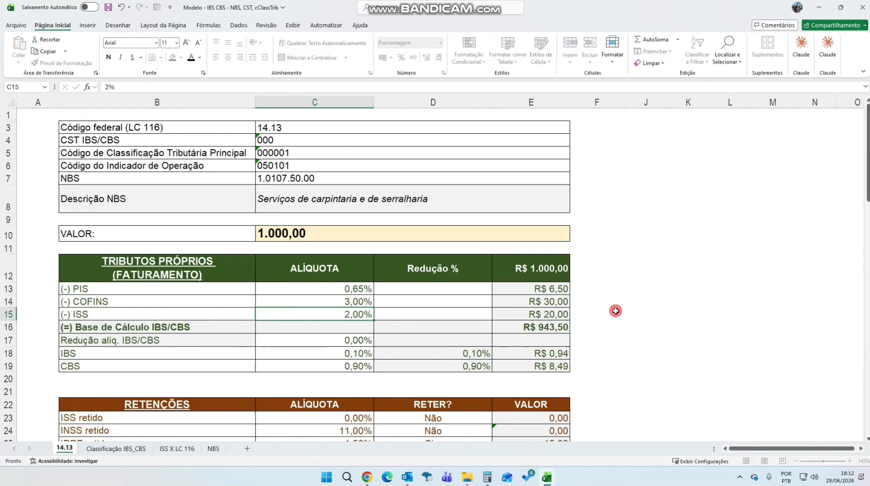
{"action": "key", "text": "ctrl+z"}
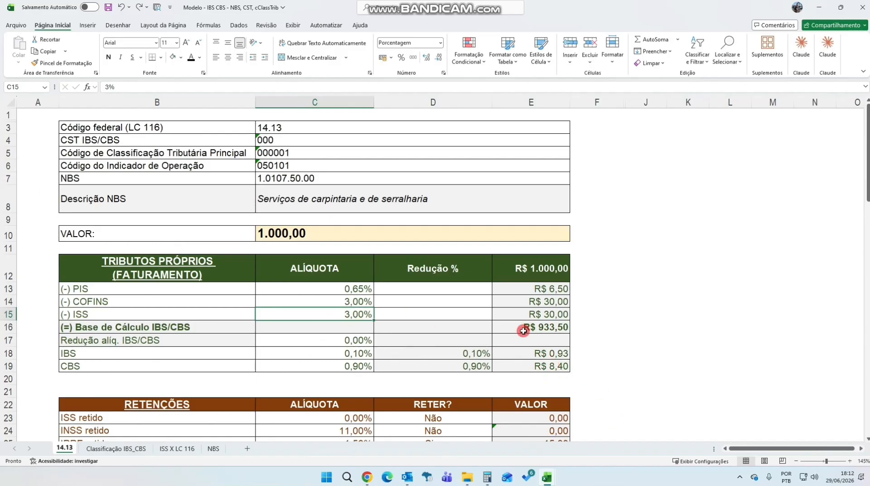
Step: Try an ISS rate of 4% to check its effect on the CBS amount, then set the rate back to 3%
{"action": "type", "text": "4"}
{"action": "left_click", "coordinate": [557, 365]}
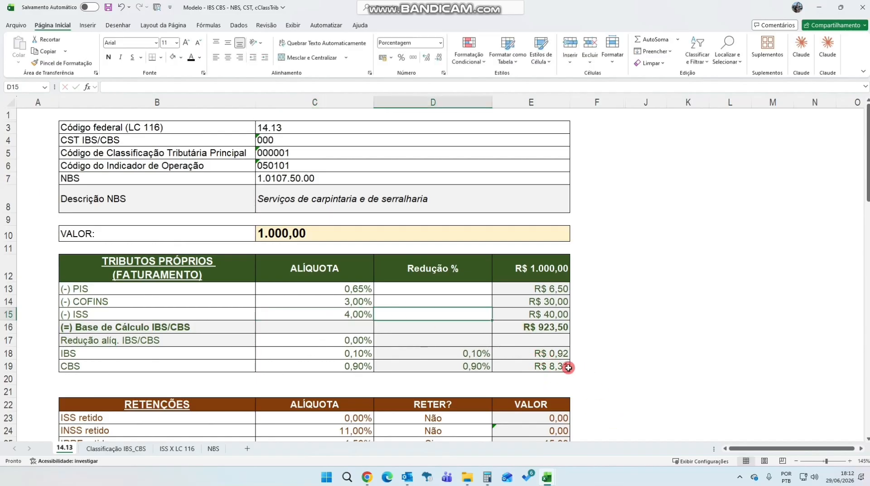
{"action": "left_click", "coordinate": [335, 316]}
{"action": "type", "text": "3"}
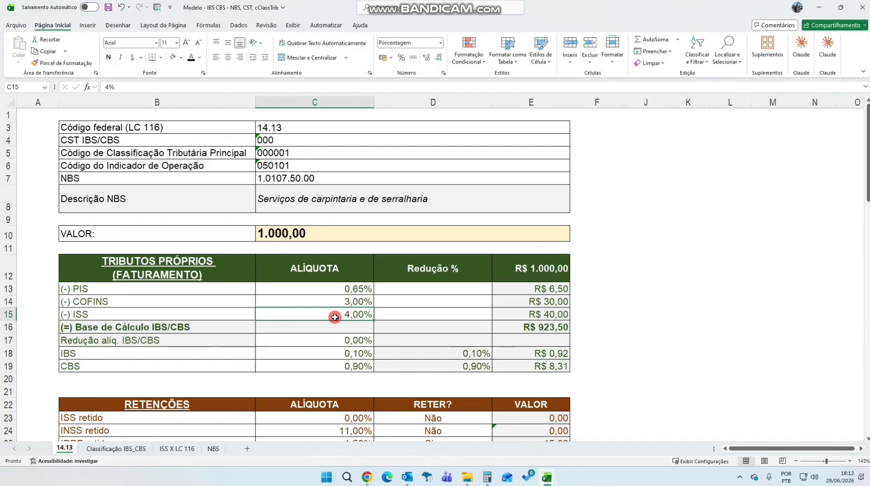
{"action": "key", "text": "Right"}
{"action": "key", "text": "Right"}
Step: Check the federal service code and the ISS row of the Tributos Próprios table
{"action": "left_click", "coordinate": [298, 128]}
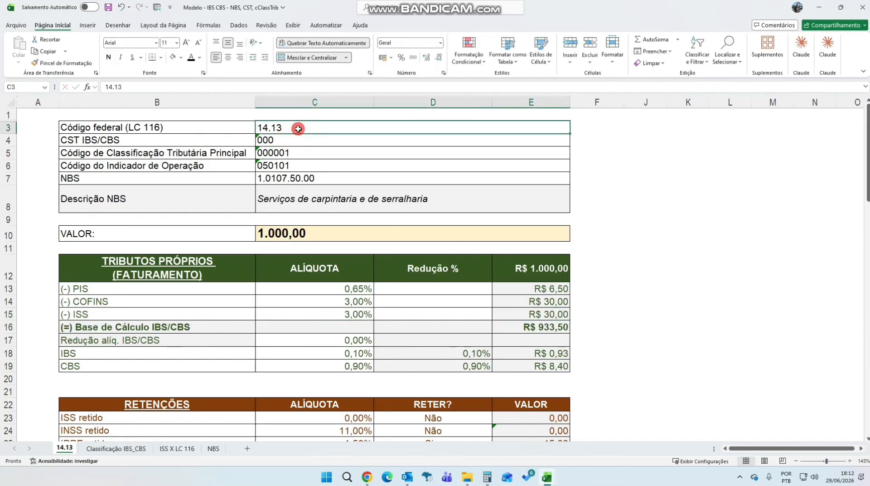
{"action": "left_click", "coordinate": [308, 310]}
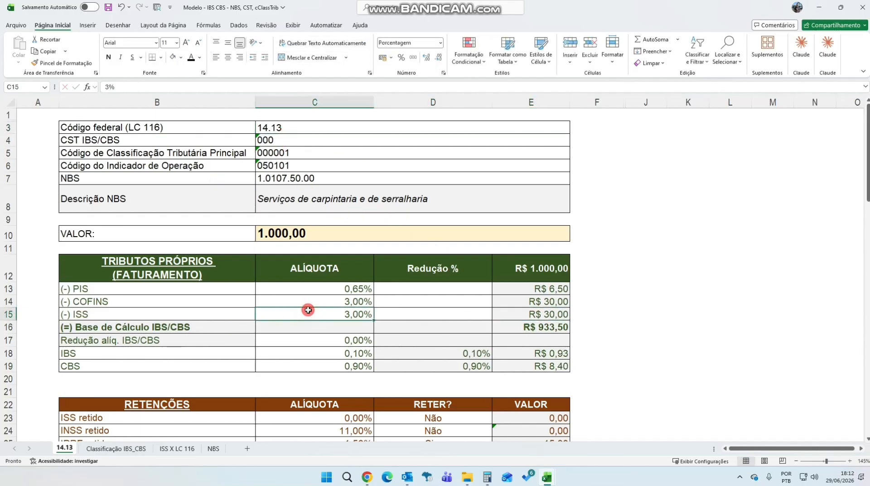
{"action": "left_click", "coordinate": [6, 315]}
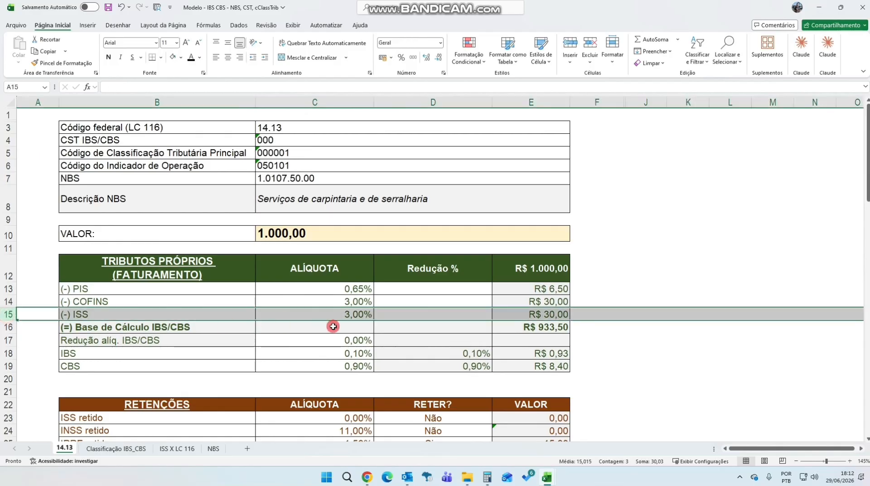
Step: Compare the PIS, COFINS and ISS rates in the Excel Tributos Próprios table with the Cálculos section of the GissOnline summary
{"action": "left_click", "coordinate": [325, 315]}
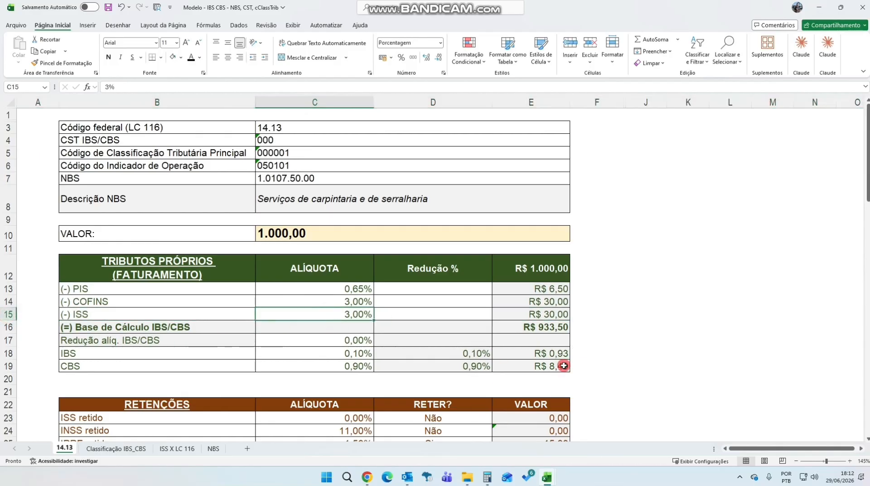
{"action": "key", "text": "alt+Tab"}
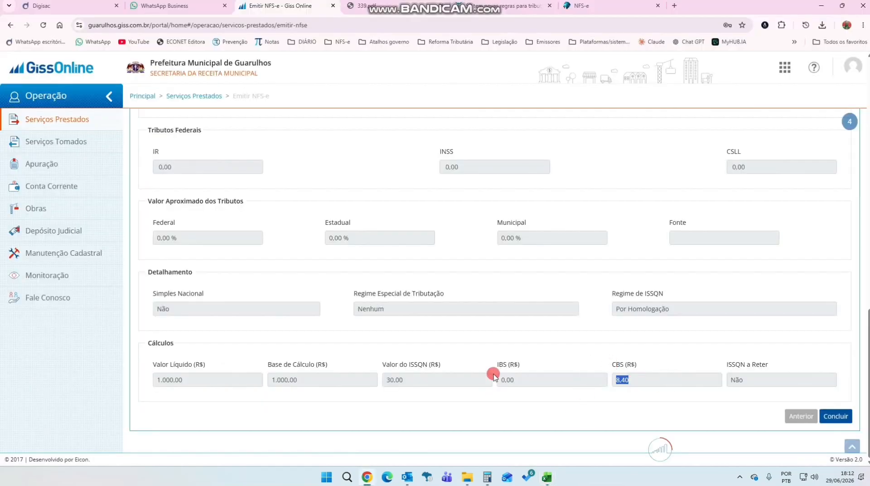
{"action": "key", "text": "alt+Tab"}
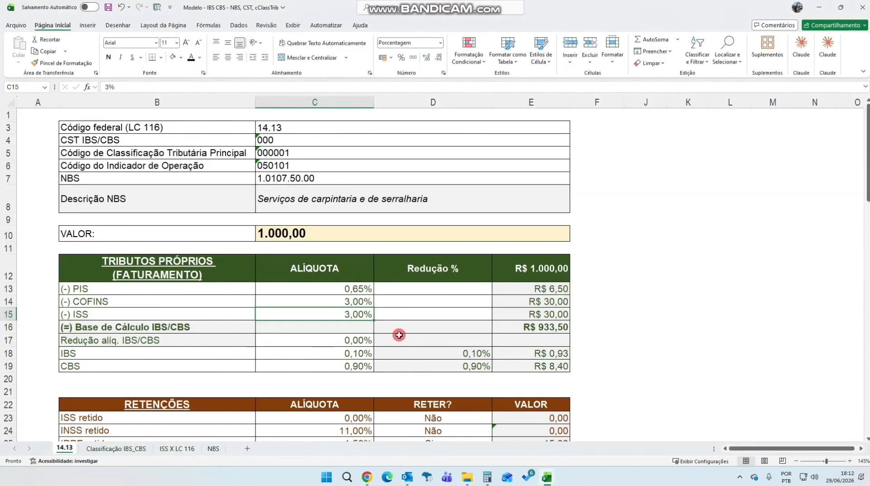
{"action": "left_click", "coordinate": [357, 291]}
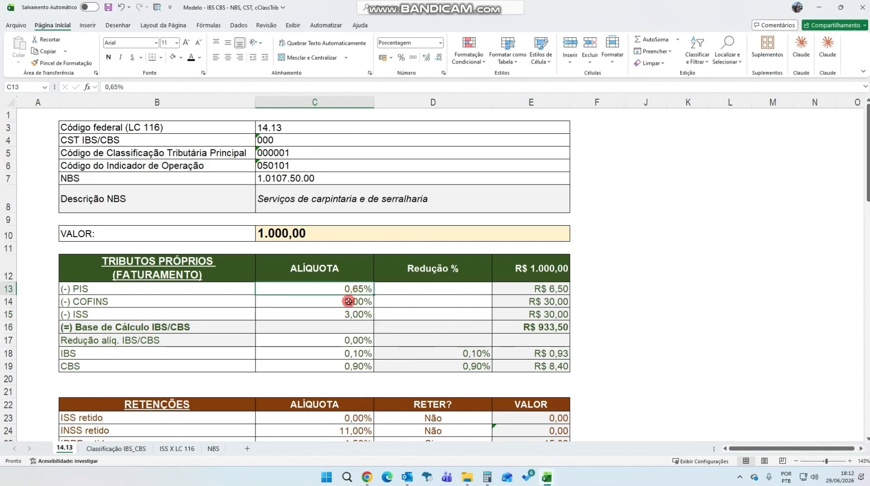
{"action": "left_click", "coordinate": [350, 302]}
{"action": "left_click", "coordinate": [349, 312]}
{"action": "key", "text": "alt+Tab"}
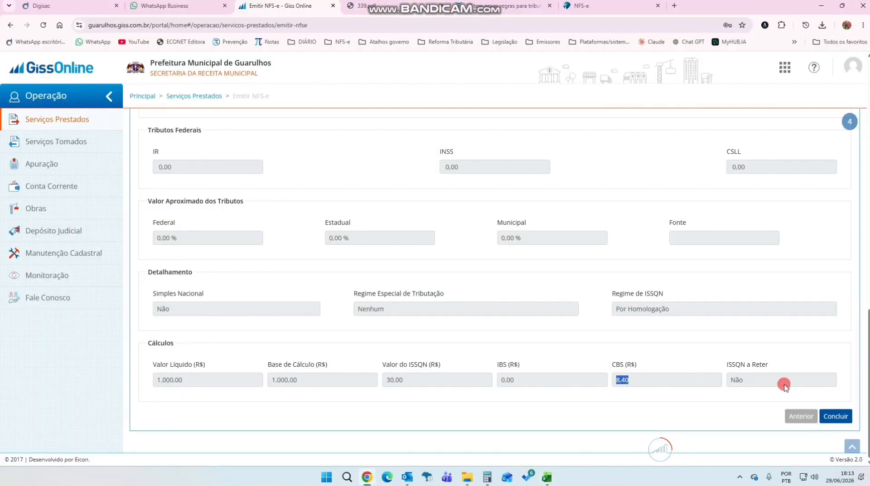
Step: Look over the NFS-e summary, then open the DANFSe file 339.pdf and examine its header and the sections identifying the parties
{"action": "left_click", "coordinate": [818, 415]}
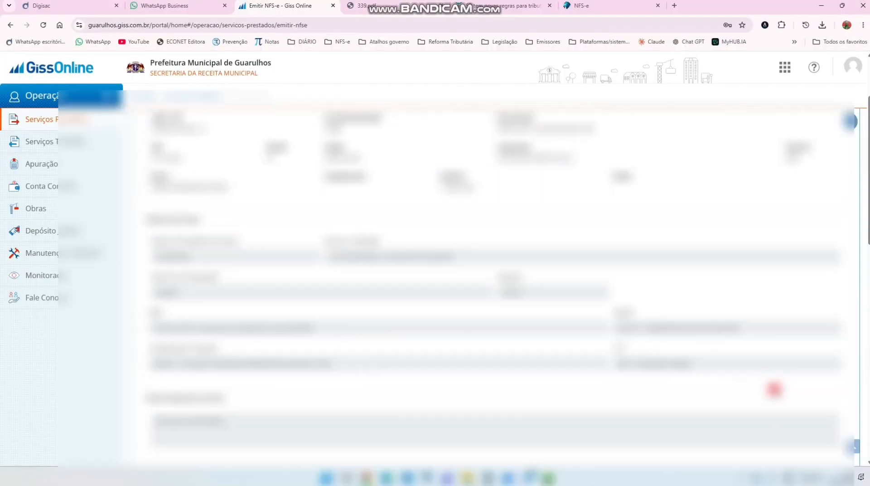
{"action": "scroll", "coordinate": [551, 345], "scroll_direction": "down", "scroll_amount": 10}
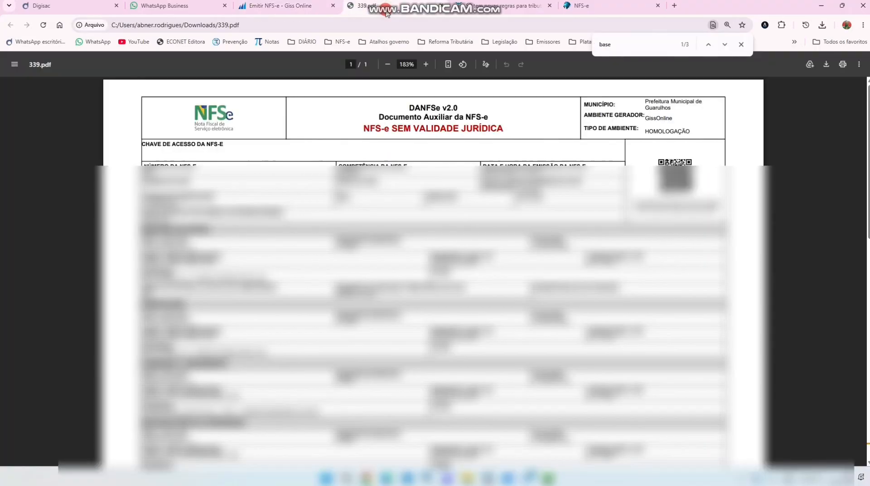
{"action": "left_click", "coordinate": [384, 13]}
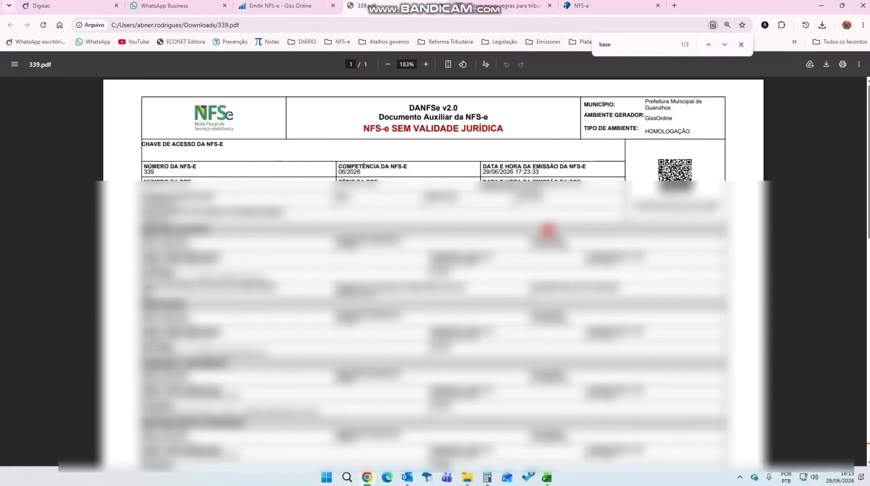
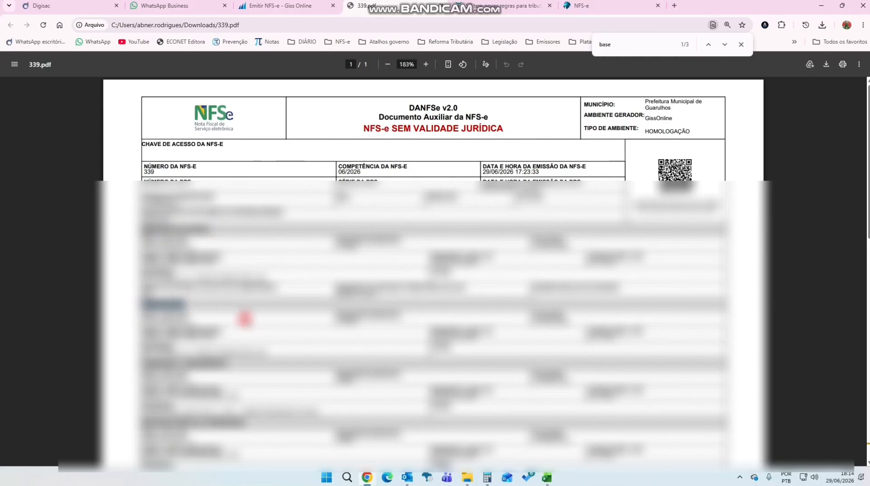
{"action": "left_click_drag", "start_coordinate": [146, 363], "coordinate": [231, 363]}
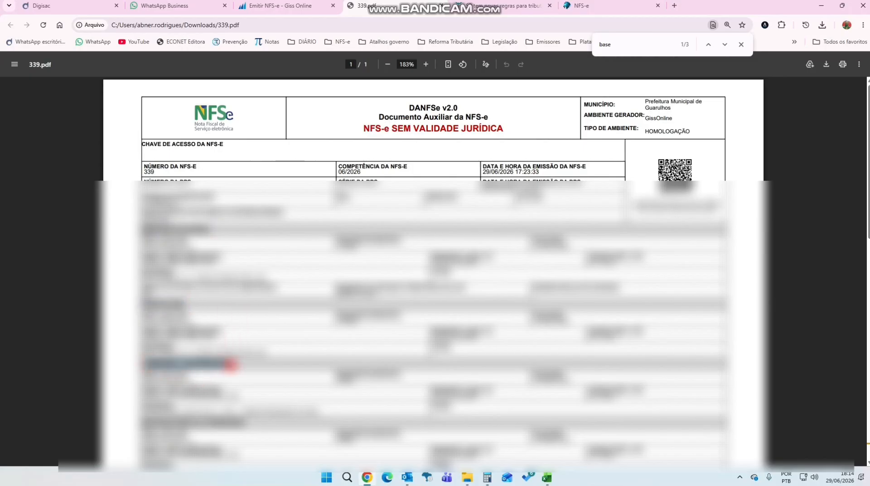
{"action": "left_click_drag", "start_coordinate": [142, 423], "coordinate": [247, 422]}
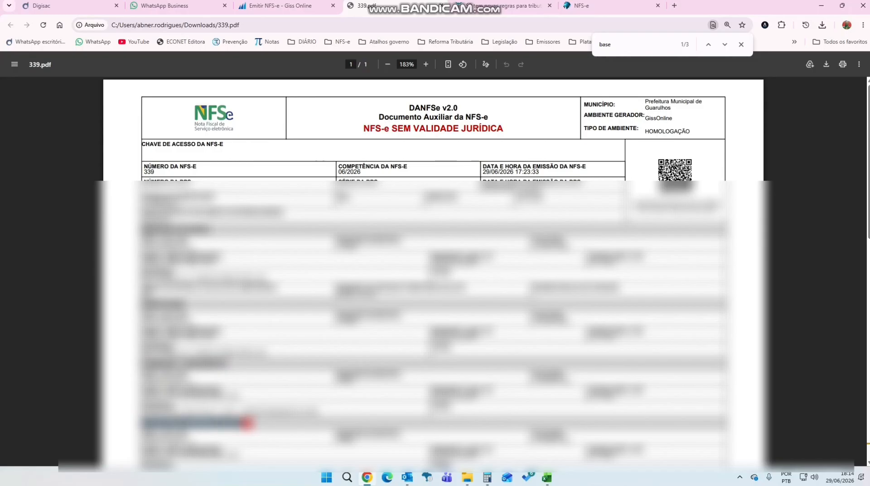
{"action": "scroll", "coordinate": [247, 422], "scroll_direction": "down", "scroll_amount": 10}
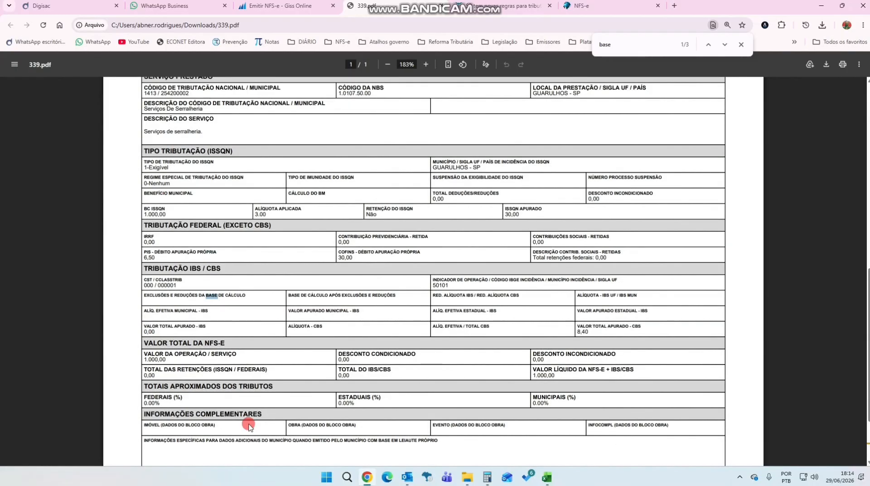
Step: Examine the Serviço Prestado codes, place and descriptions in the DANFSe, then its Tipo Tributação (ISSQN) section
{"action": "scroll", "coordinate": [249, 423], "scroll_direction": "up", "scroll_amount": 1}
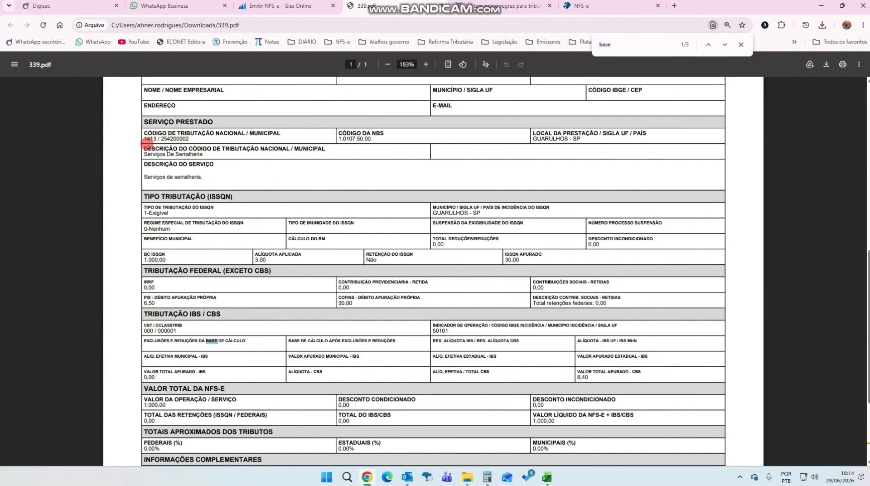
{"action": "left_click_drag", "start_coordinate": [146, 143], "coordinate": [358, 141]}
{"action": "double_click", "coordinate": [357, 140]}
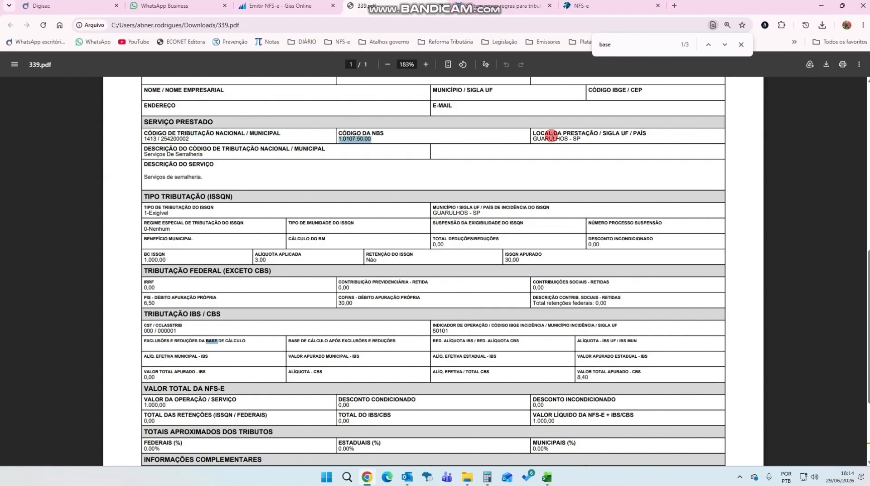
{"action": "triple_click", "coordinate": [558, 138]}
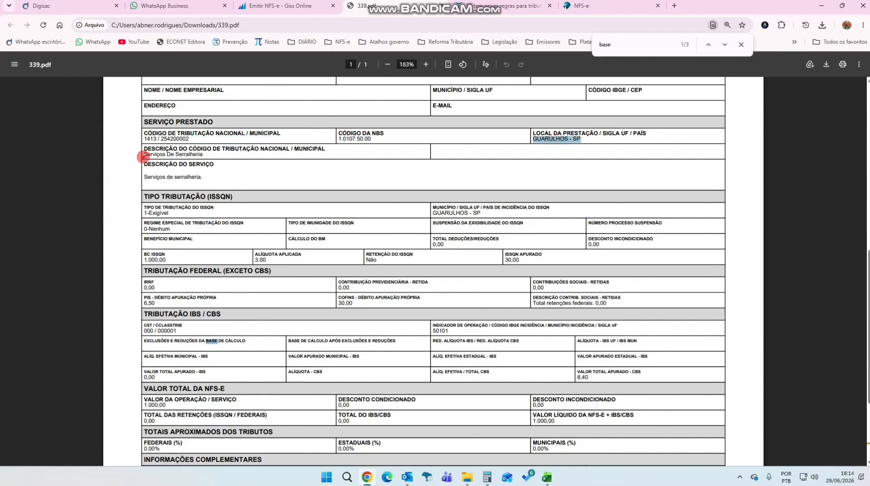
{"action": "left_click_drag", "start_coordinate": [142, 155], "coordinate": [202, 154]}
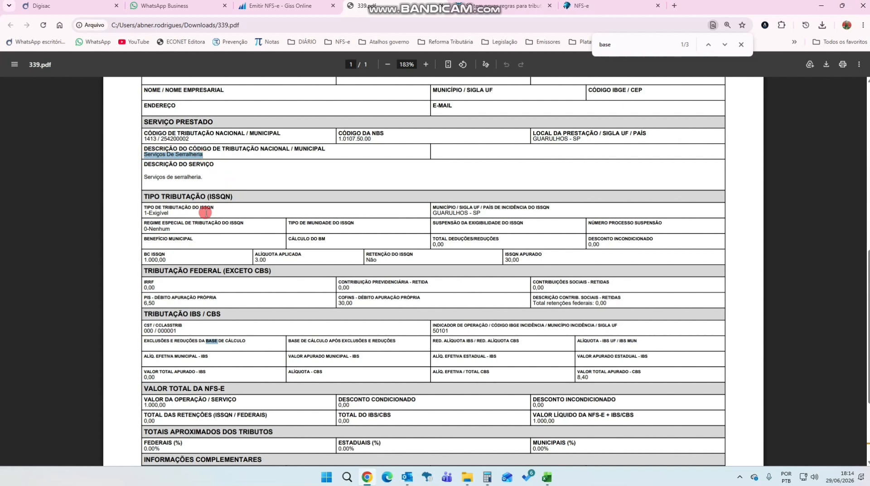
{"action": "triple_click", "coordinate": [166, 179]}
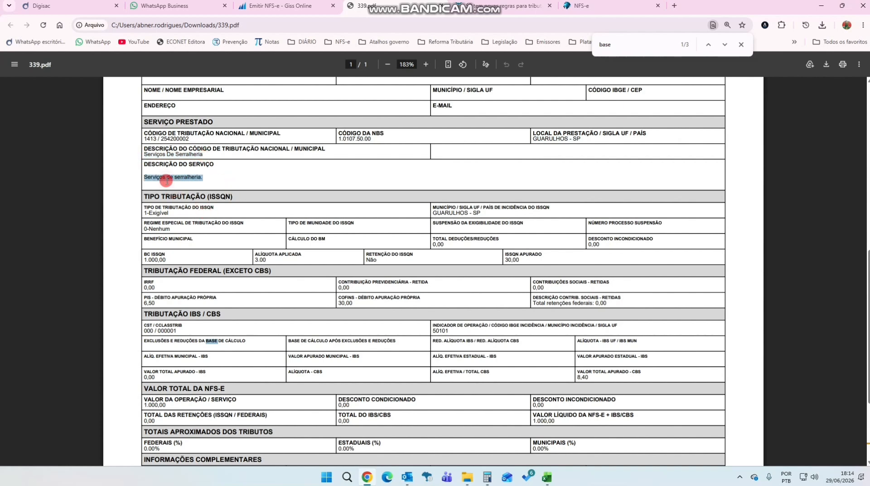
{"action": "left_click", "coordinate": [195, 197]}
{"action": "left_click_drag", "start_coordinate": [141, 196], "coordinate": [233, 196]}
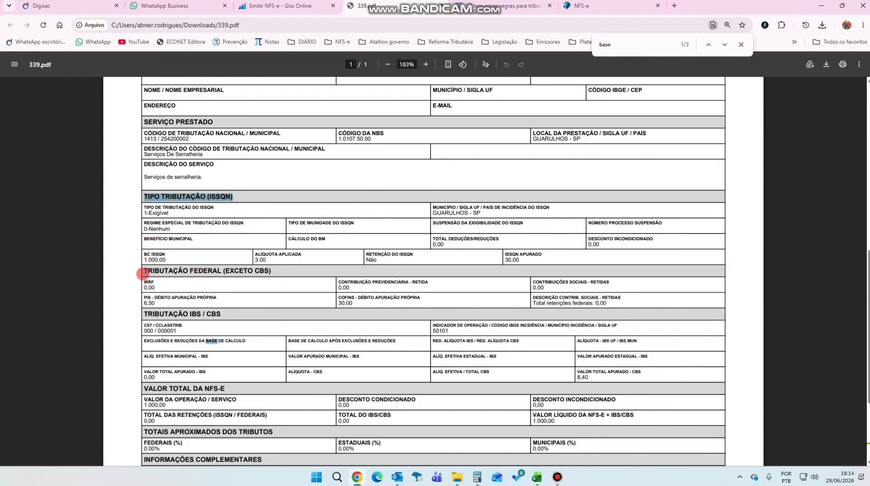
Step: Examine the IRRF, Contribuição Previdenciária and Contribuições Sociais withholding fields under Tributação Federal in the DANFSe
{"action": "left_click_drag", "start_coordinate": [141, 271], "coordinate": [278, 274]}
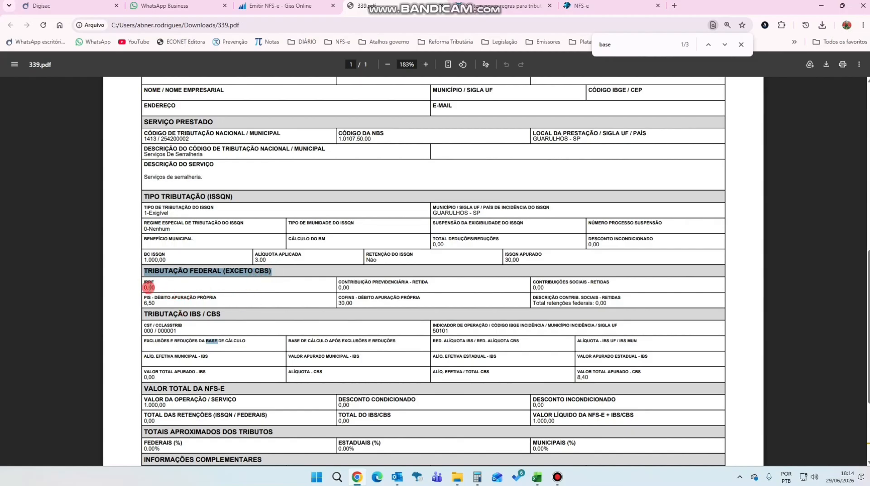
{"action": "triple_click", "coordinate": [148, 287]}
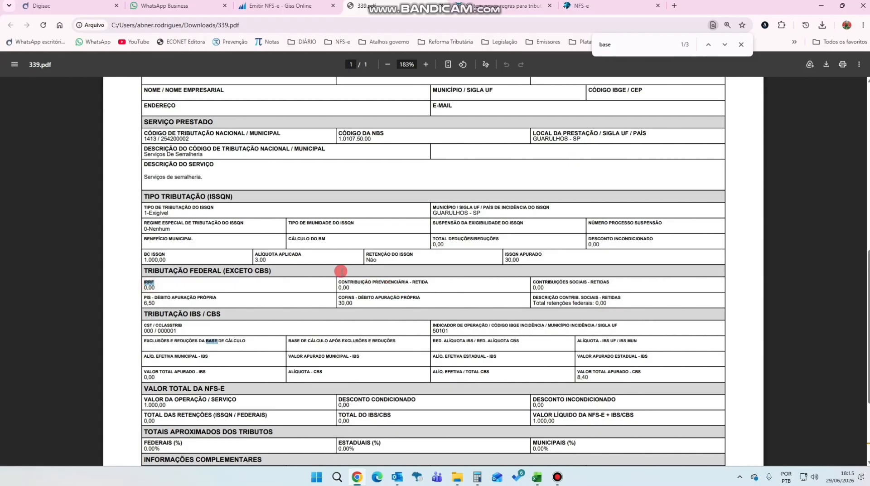
{"action": "left_click_drag", "start_coordinate": [335, 283], "coordinate": [406, 281]}
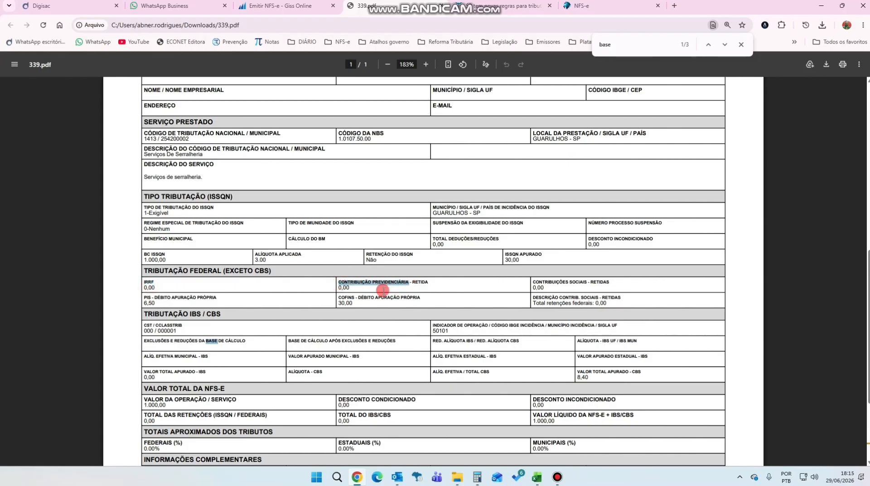
{"action": "double_click", "coordinate": [387, 297]}
{"action": "triple_click", "coordinate": [555, 283]}
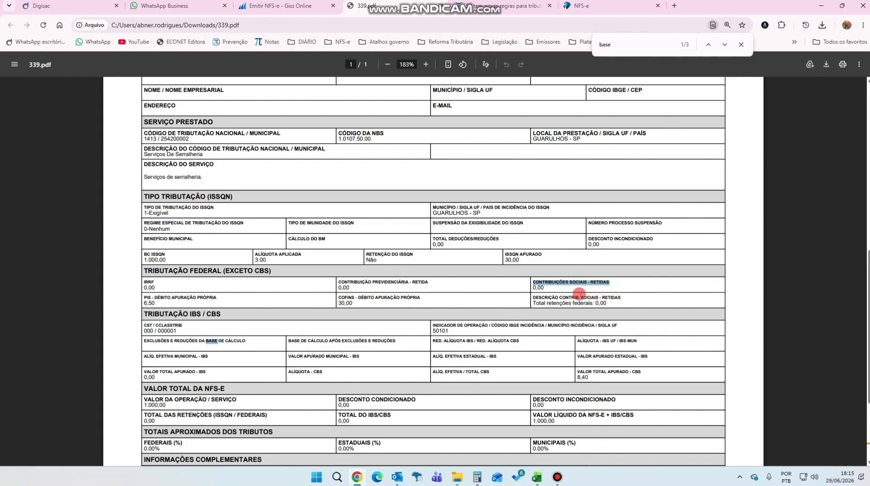
{"action": "left_click", "coordinate": [538, 288]}
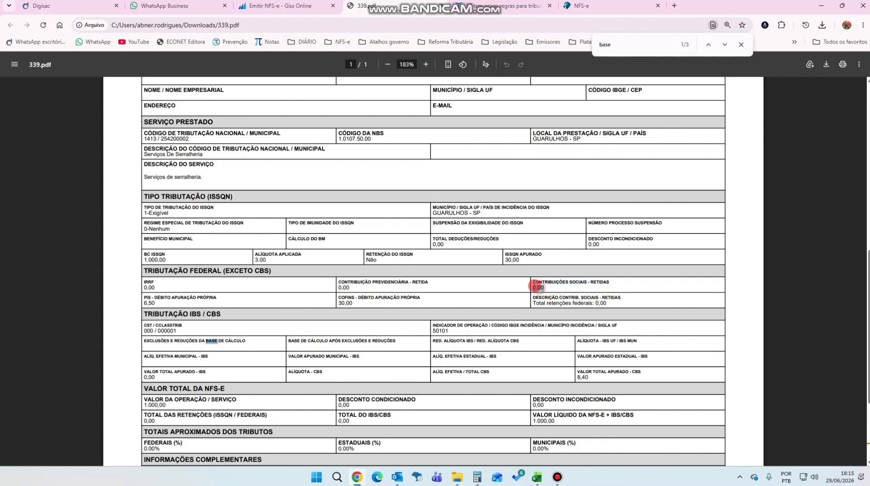
Step: Check the PIS and COFINS Débito Apuração Própria amounts under Tributação Federal in the DANFSe
{"action": "left_click", "coordinate": [143, 301]}
{"action": "left_click", "coordinate": [345, 302]}
{"action": "double_click", "coordinate": [345, 299]}
{"action": "left_click", "coordinate": [150, 301]}
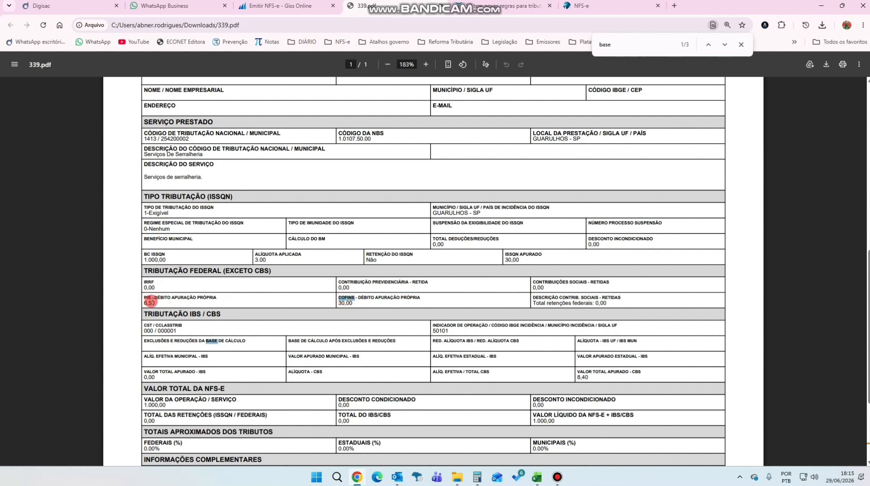
{"action": "double_click", "coordinate": [345, 302]}
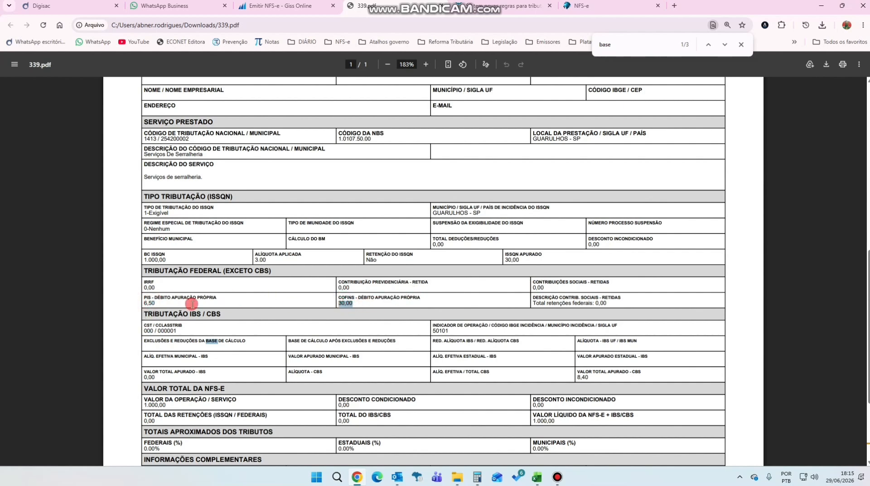
{"action": "left_click_drag", "start_coordinate": [150, 301], "coordinate": [147, 302]}
Step: Examine the CST / cClassTrib, Indicador de Operação and base exclusions fields under Tributação IBS / CBS in the DANFSe
{"action": "left_click_drag", "start_coordinate": [144, 314], "coordinate": [233, 311]}
{"action": "scroll", "coordinate": [236, 304], "scroll_direction": "down", "scroll_amount": 1}
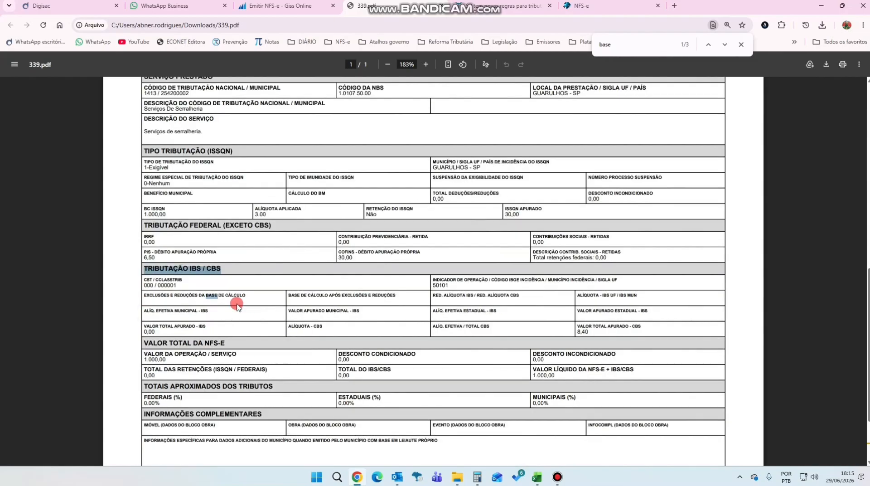
{"action": "scroll", "coordinate": [237, 306], "scroll_direction": "down", "scroll_amount": 1}
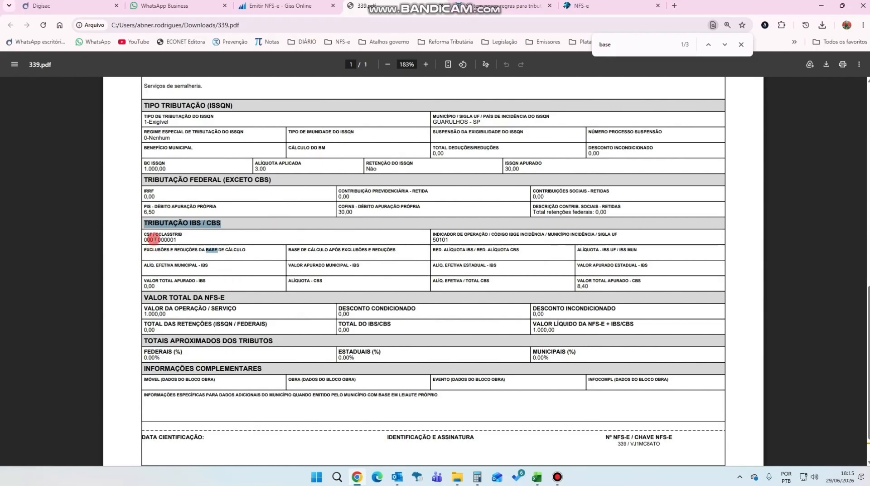
{"action": "left_click", "coordinate": [149, 239]}
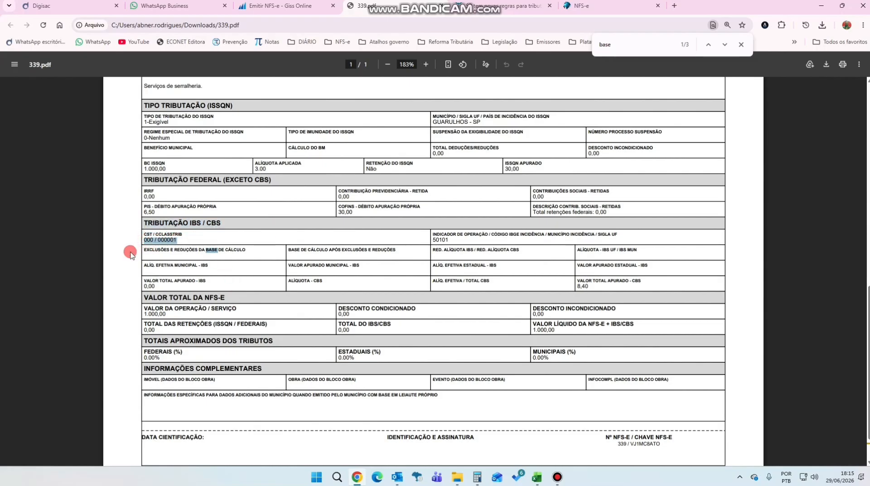
{"action": "double_click", "coordinate": [442, 240]}
{"action": "left_click_drag", "start_coordinate": [149, 250], "coordinate": [245, 249]}
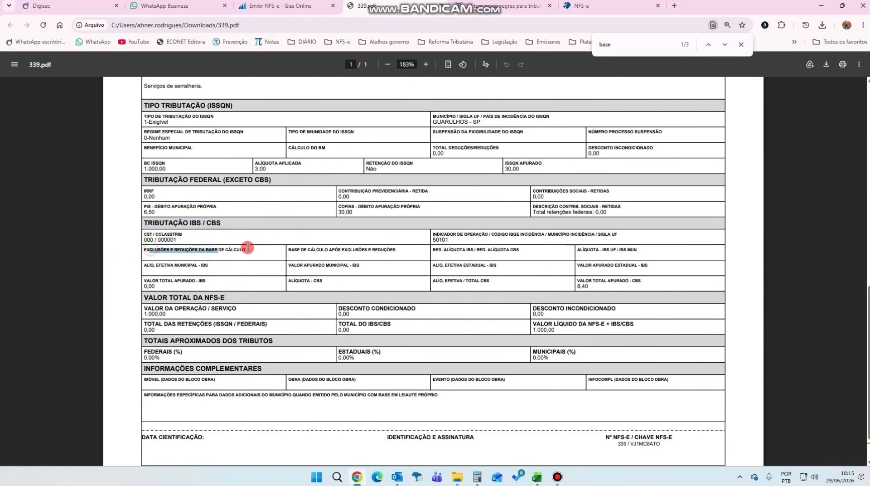
Step: Compare the DANFSe's Valor Total Apurado - CBS with the CBS amount in the Excel workbook, then return to the PDF
{"action": "left_click_drag", "start_coordinate": [593, 287], "coordinate": [576, 285]}
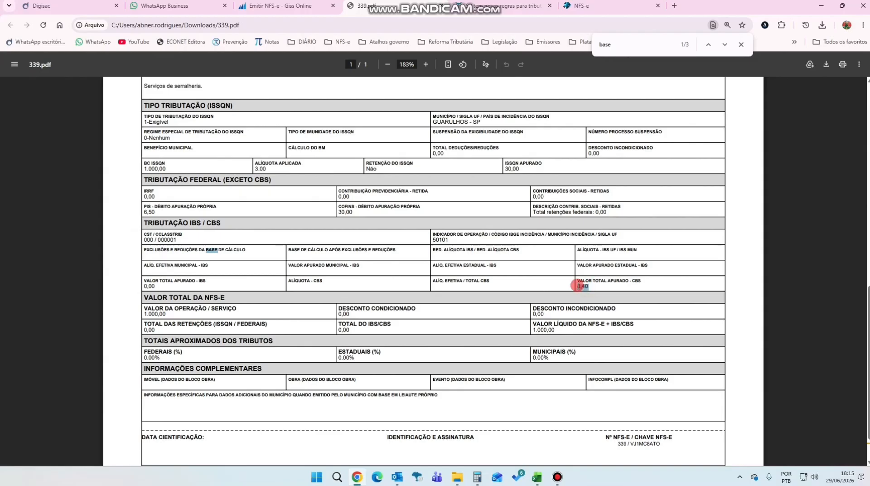
{"action": "key", "text": "alt+Tab"}
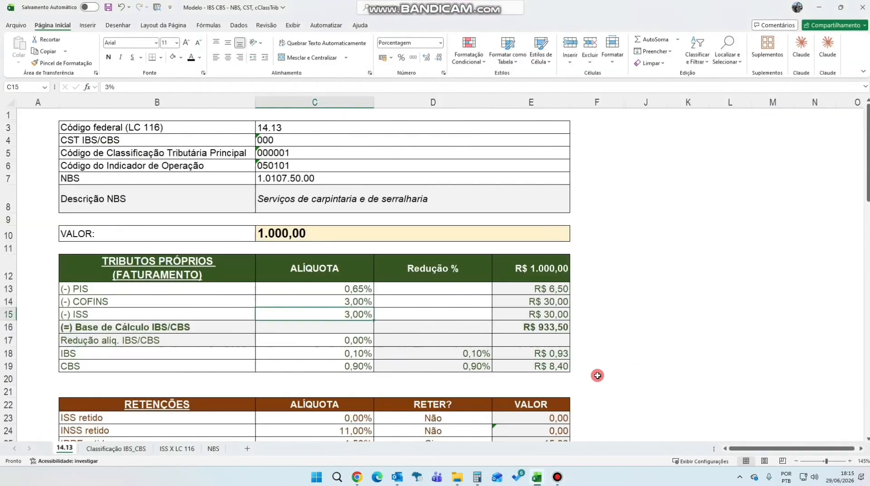
{"action": "left_click", "coordinate": [559, 370]}
{"action": "key", "text": "alt+Tab"}
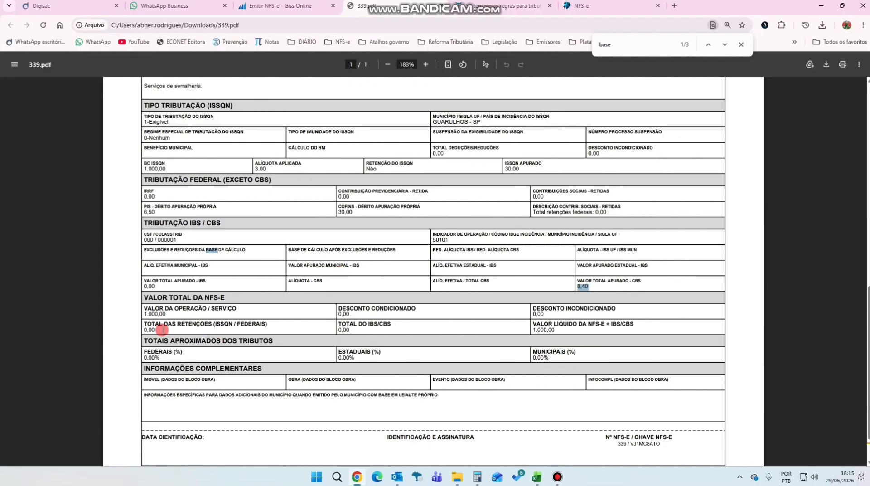
Step: Check the Valor Apurado Estadual - IBS field against the Valor Total Apurado - CBS field in the DANFSe
{"action": "left_click", "coordinate": [584, 271]}
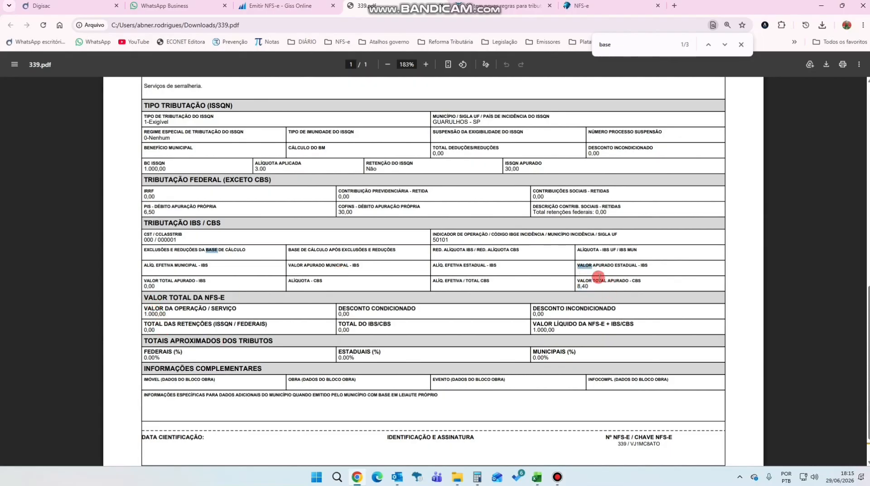
{"action": "left_click_drag", "start_coordinate": [650, 266], "coordinate": [578, 265]}
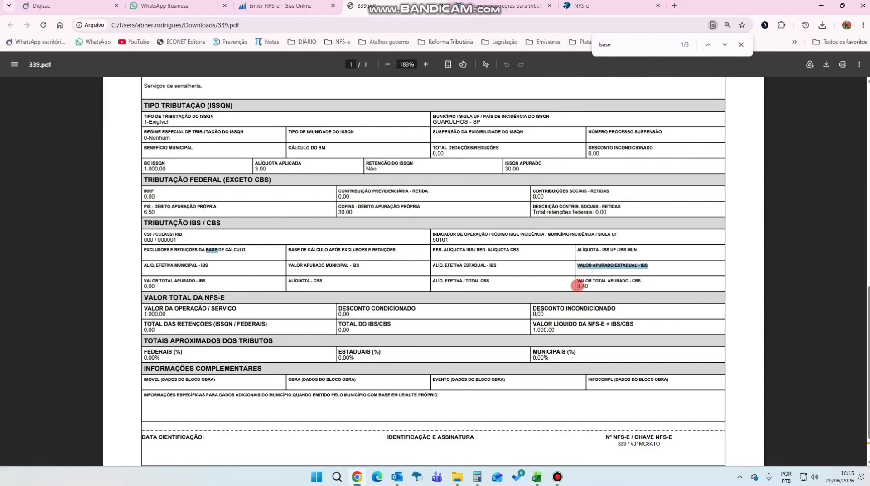
{"action": "left_click", "coordinate": [584, 286]}
{"action": "left_click_drag", "start_coordinate": [577, 265], "coordinate": [648, 266]}
{"action": "left_click", "coordinate": [580, 275]}
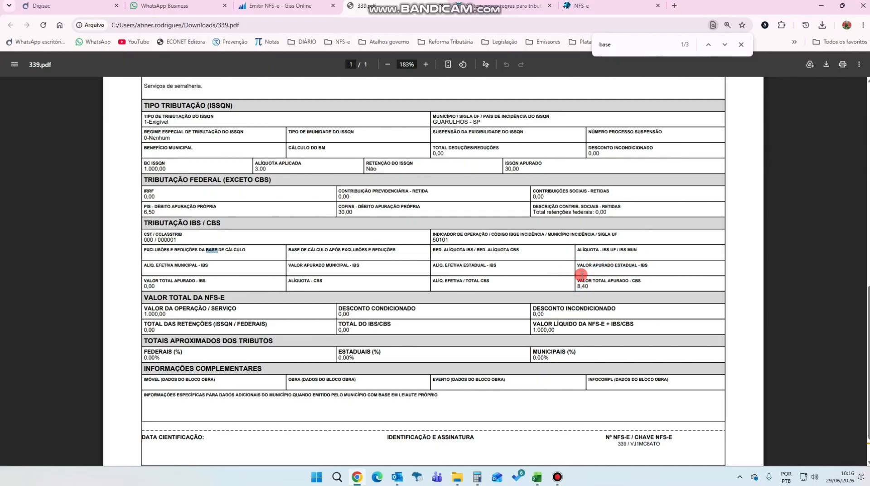
Step: Examine Valor da Operação / Serviço, Total do IBS/CBS and Valor Líquido da NFS-e + IBS/CBS under Valor Total da NFS-e in the DANFSe
{"action": "left_click_drag", "start_coordinate": [598, 265], "coordinate": [638, 262]}
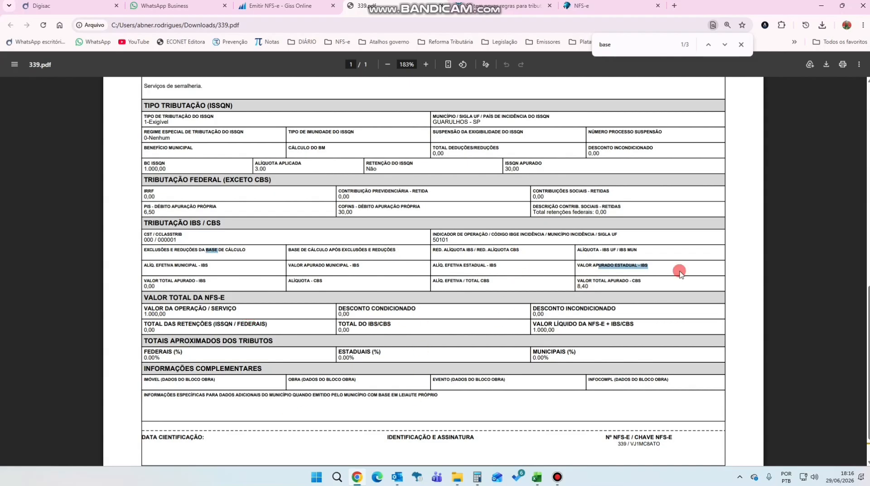
{"action": "left_click_drag", "start_coordinate": [144, 299], "coordinate": [226, 298]}
{"action": "double_click", "coordinate": [150, 315]}
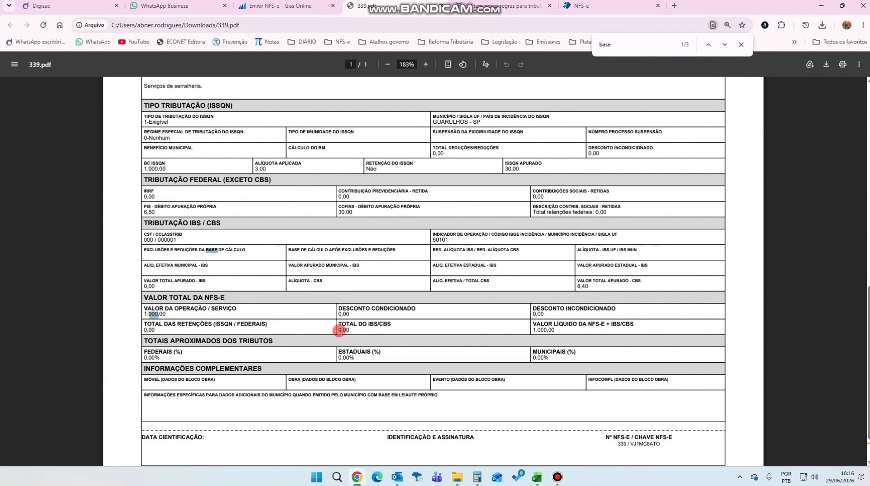
{"action": "left_click_drag", "start_coordinate": [339, 330], "coordinate": [348, 330]}
{"action": "left_click_drag", "start_coordinate": [339, 331], "coordinate": [346, 329]}
{"action": "left_click_drag", "start_coordinate": [533, 330], "coordinate": [555, 330]}
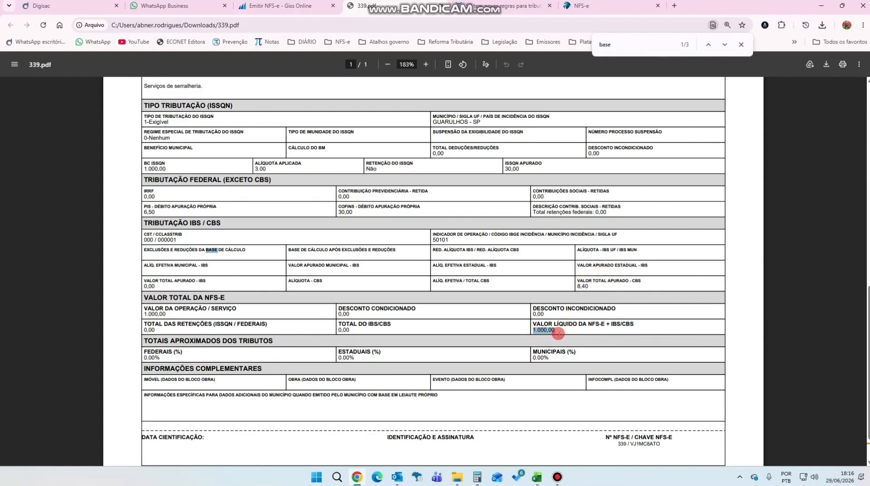
{"action": "double_click", "coordinate": [636, 282]}
{"action": "left_click", "coordinate": [541, 331]}
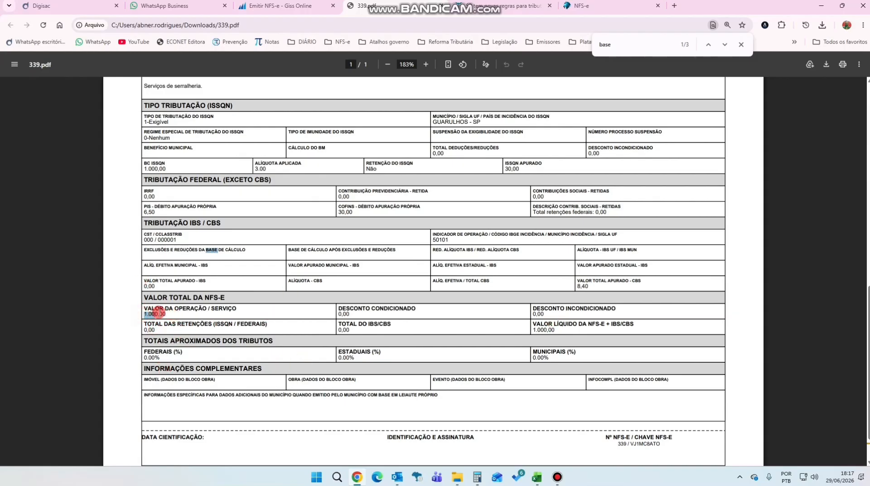
Step: Check the Valor da Operação / Serviço against the ISSQN Apurado, PIS and COFINS amounts in the DANFSe
{"action": "left_click_drag", "start_coordinate": [144, 317], "coordinate": [172, 316]}
{"action": "left_click_drag", "start_coordinate": [519, 169], "coordinate": [504, 170]}
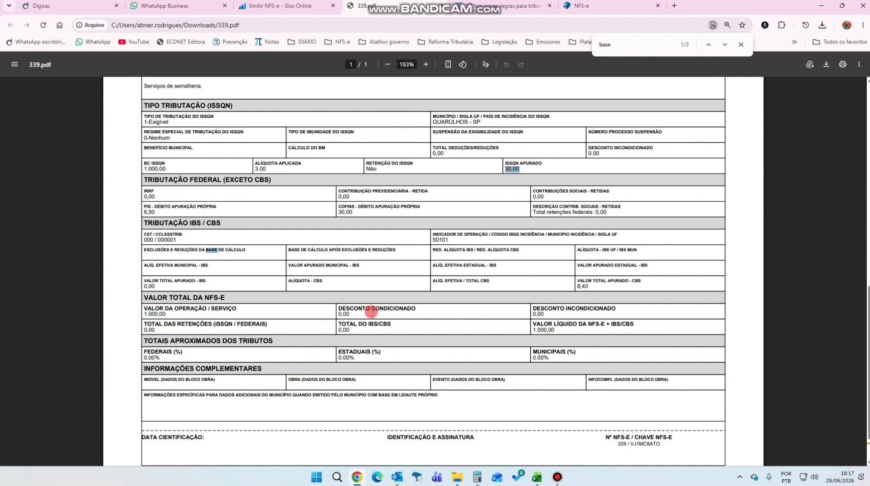
{"action": "left_click", "coordinate": [153, 212]}
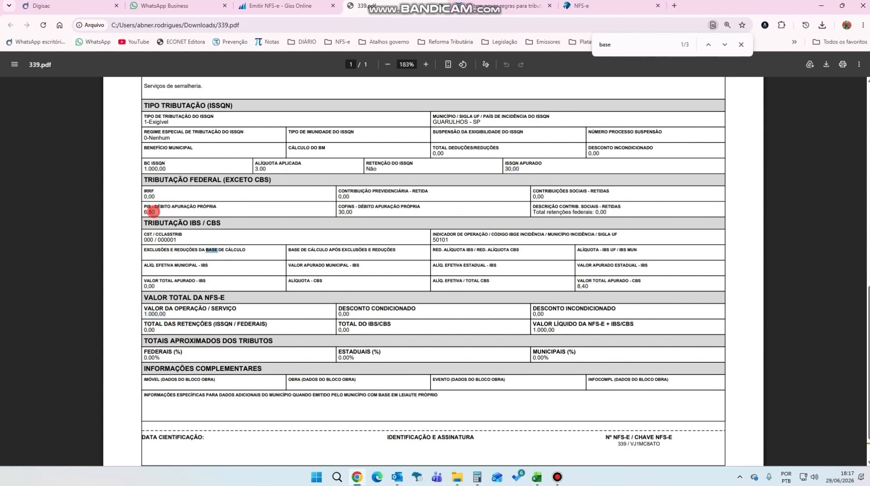
{"action": "left_click_drag", "start_coordinate": [354, 207], "coordinate": [352, 212]}
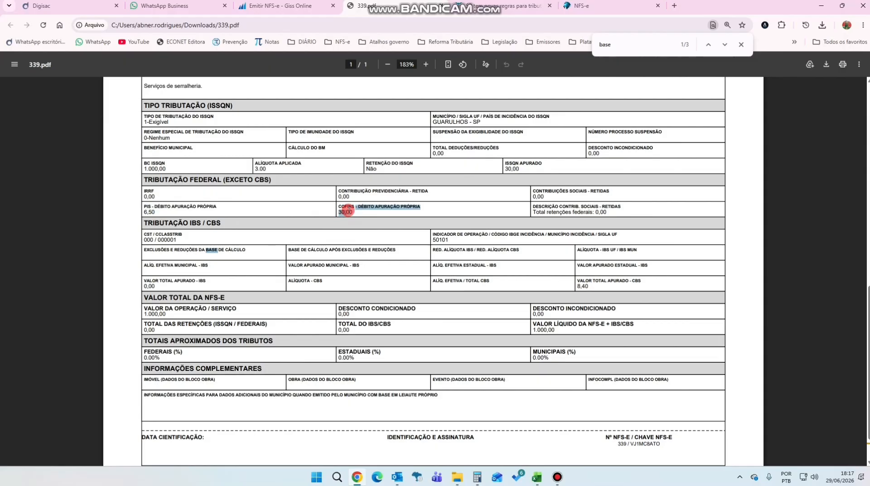
{"action": "left_click", "coordinate": [164, 299]}
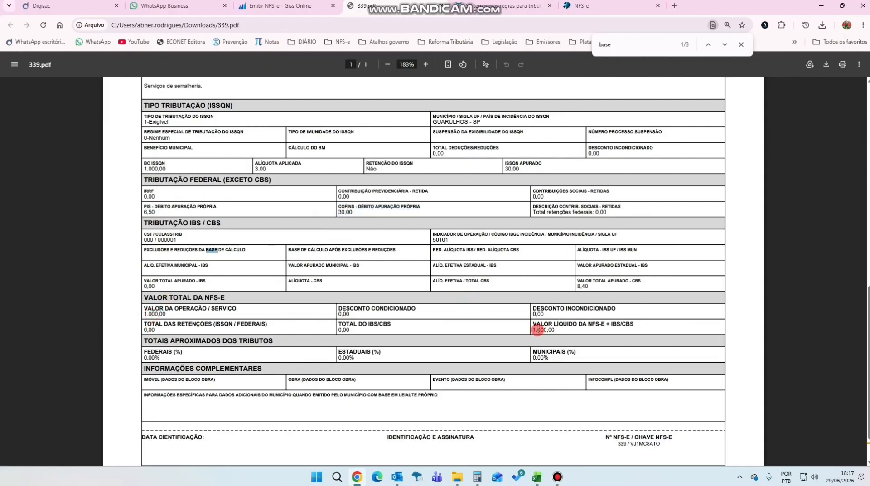
Step: Compare the Valor Líquido da NFS-e + IBS/CBS with the Valor Total Apurado - CBS in the DANFSe
{"action": "left_click_drag", "start_coordinate": [610, 324], "coordinate": [634, 326]}
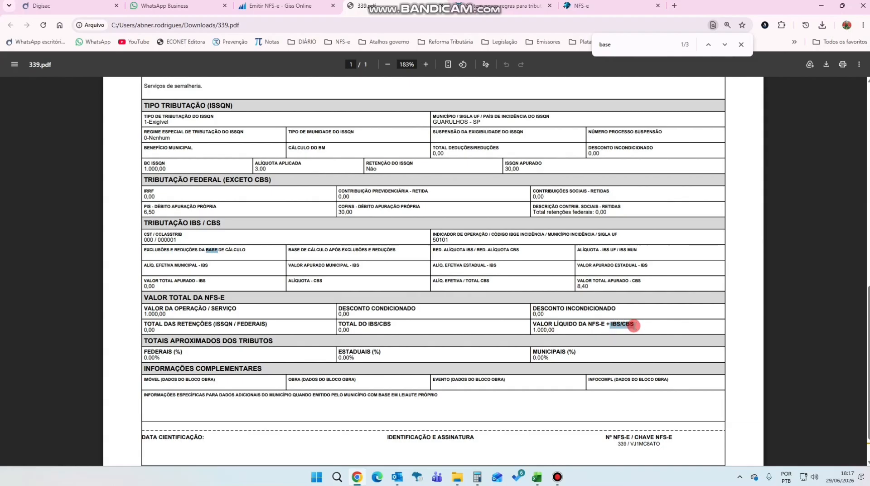
{"action": "left_click_drag", "start_coordinate": [533, 331], "coordinate": [555, 331]}
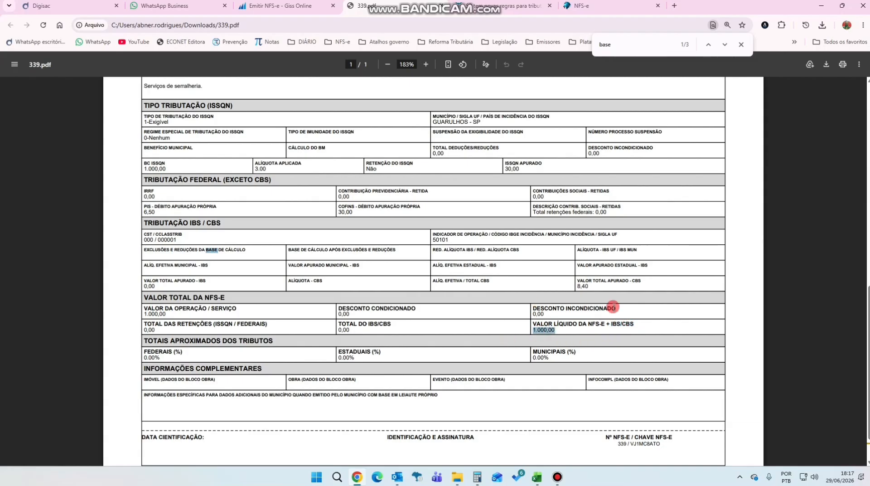
{"action": "left_click_drag", "start_coordinate": [576, 287], "coordinate": [589, 286]}
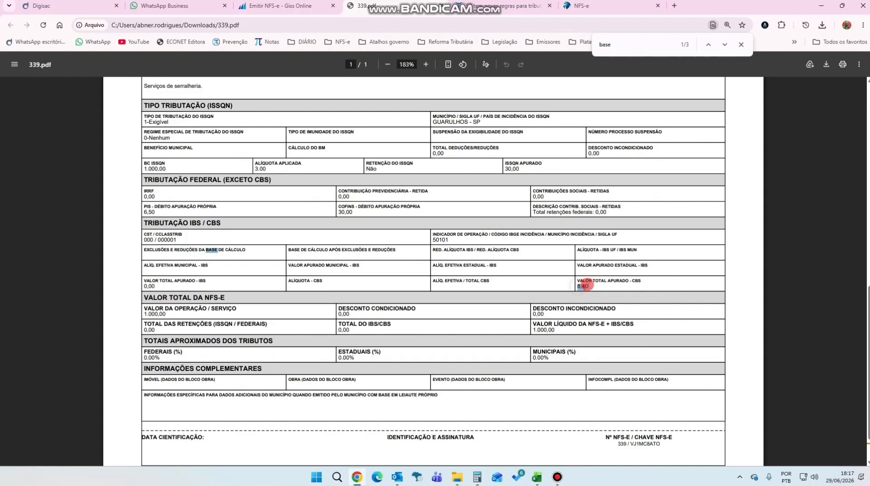
{"action": "left_click_drag", "start_coordinate": [533, 335], "coordinate": [563, 327]}
{"action": "double_click", "coordinate": [542, 334]}
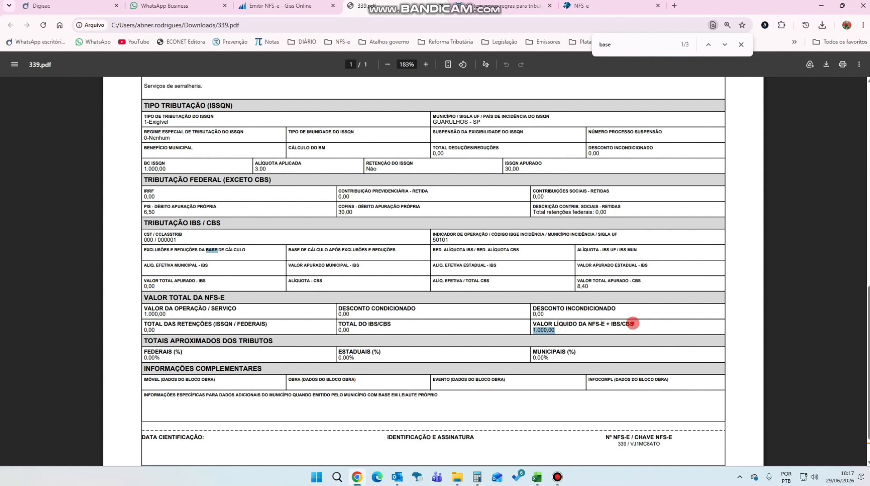
{"action": "left_click_drag", "start_coordinate": [634, 322], "coordinate": [538, 325]}
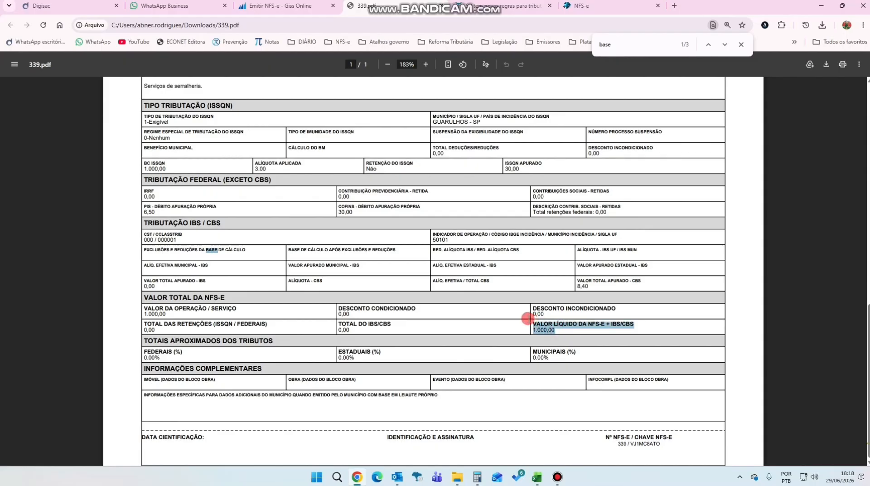
{"action": "scroll", "coordinate": [528, 318], "scroll_direction": "down", "scroll_amount": 1}
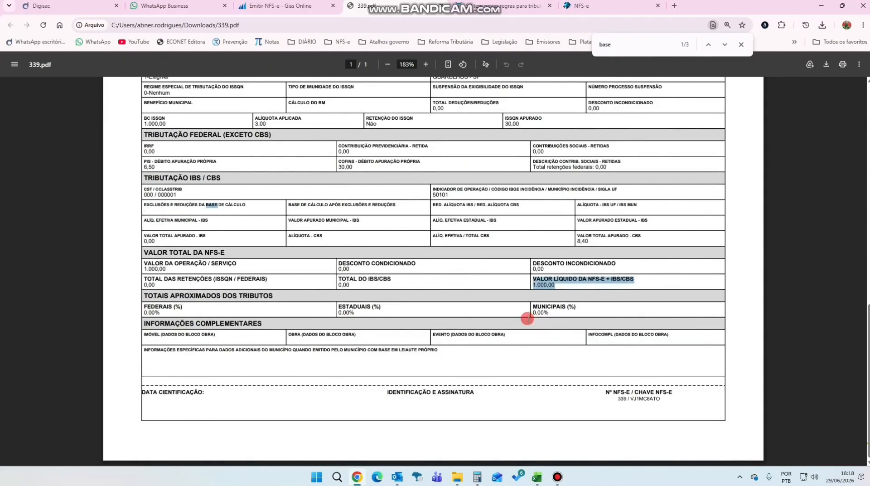